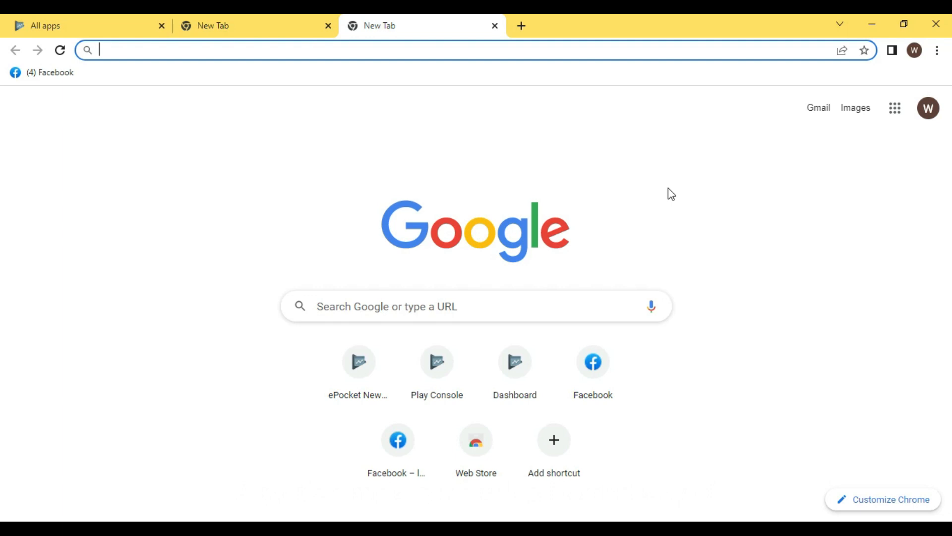
- Switch to Google Play Console and start creating a new app
{"action": "left_click", "coordinate": [23, 21]}
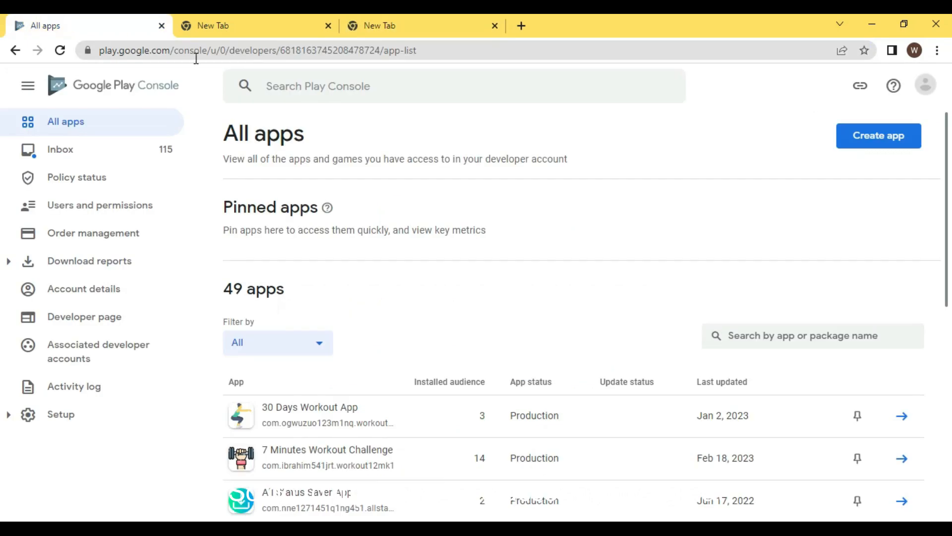
{"action": "left_click", "coordinate": [871, 144]}
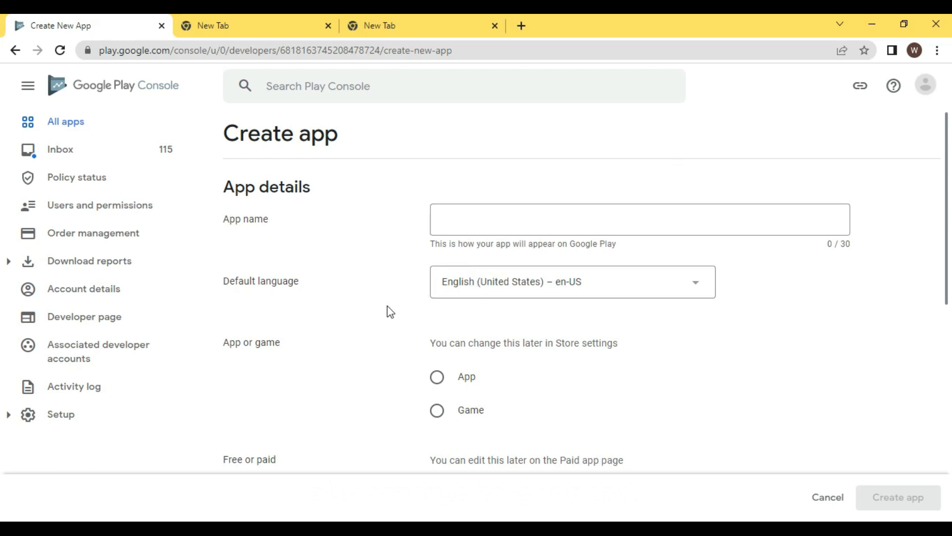
- Switch to the hosted privacy policy page and copy the name "Checker Deluxe Game" from its heading
{"action": "left_click", "coordinate": [362, 530]}
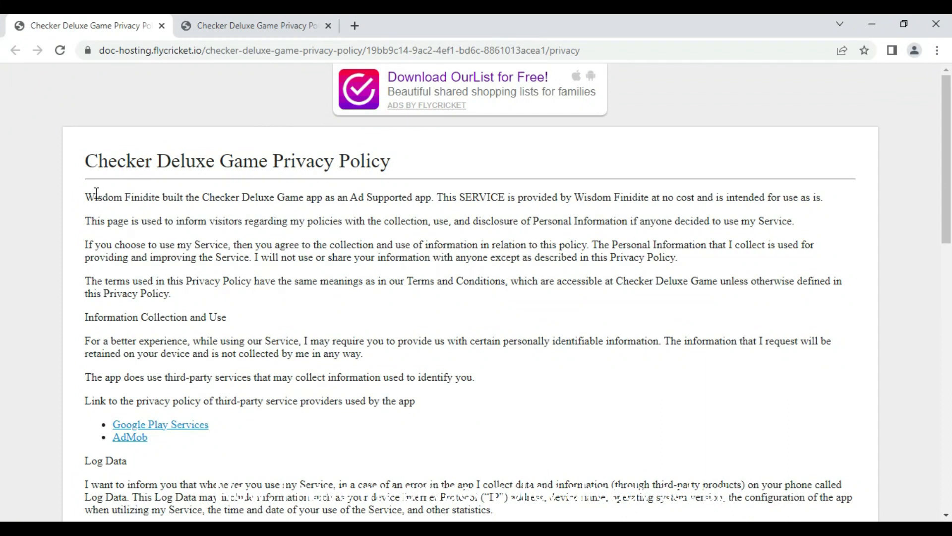
{"action": "left_click_drag", "start_coordinate": [87, 161], "coordinate": [267, 166]}
{"action": "right_click", "coordinate": [267, 168]}
{"action": "left_click", "coordinate": [280, 174]}
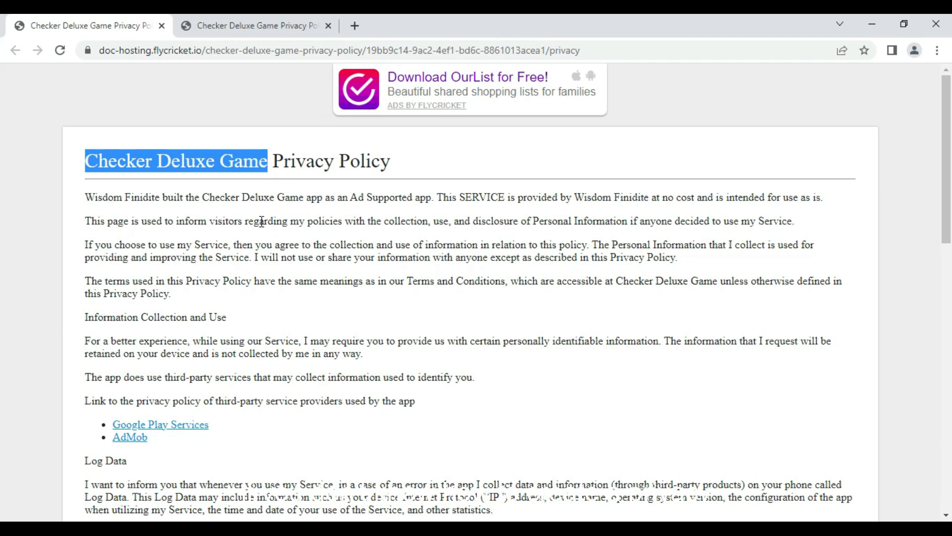
- Open the App Privacy Policy Generator linked at the end of the policy in a new tab and review its form fields
{"action": "scroll", "coordinate": [267, 239], "scroll_direction": "down", "scroll_amount": 15}
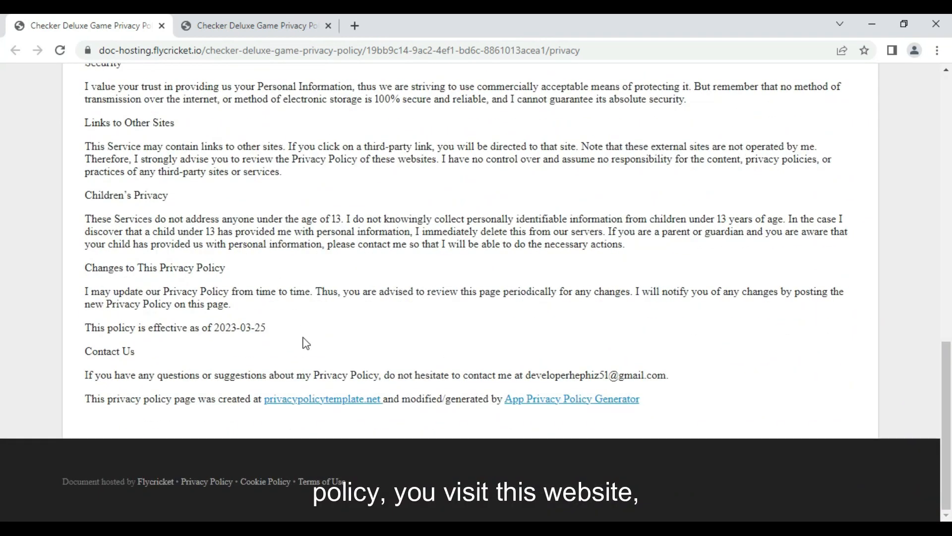
{"action": "right_click", "coordinate": [318, 404]}
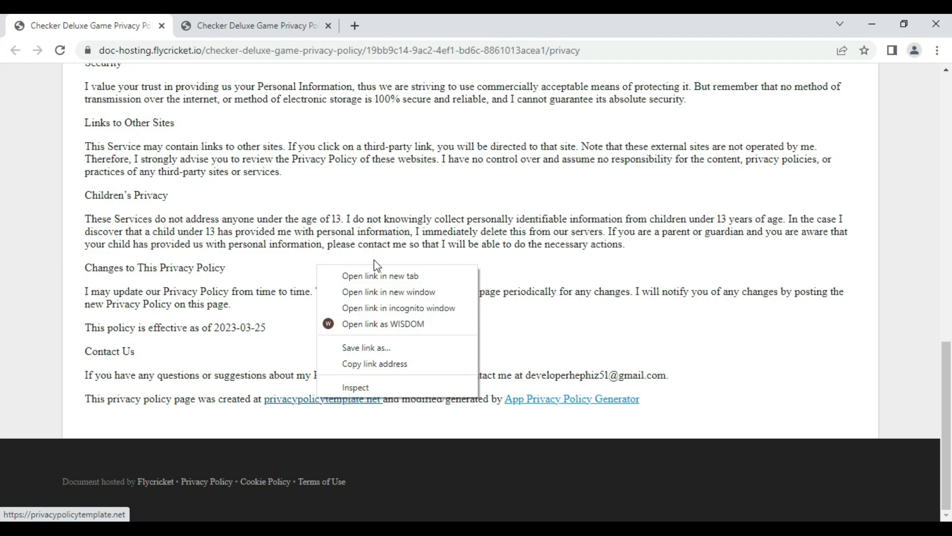
{"action": "left_click", "coordinate": [547, 262]}
{"action": "right_click", "coordinate": [581, 401]}
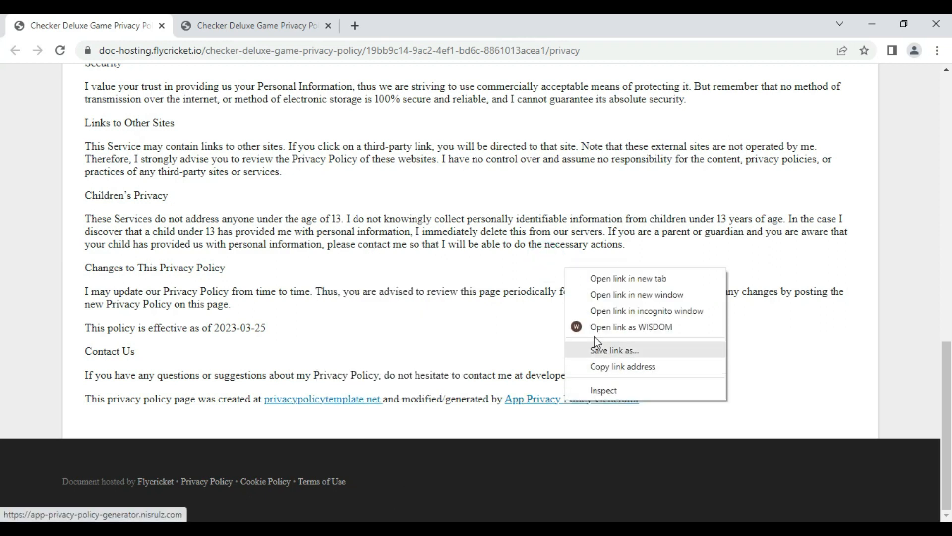
{"action": "left_click", "coordinate": [617, 281]}
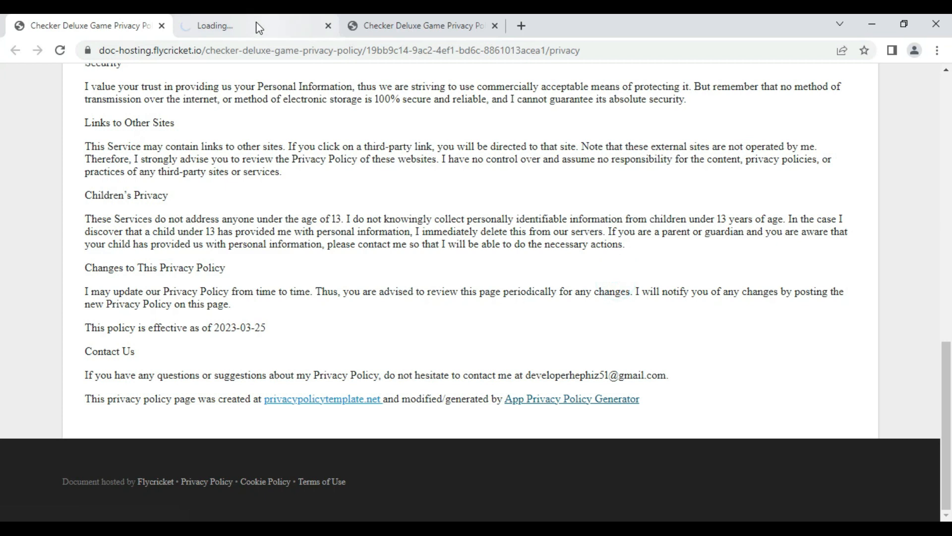
{"action": "left_click", "coordinate": [245, 22]}
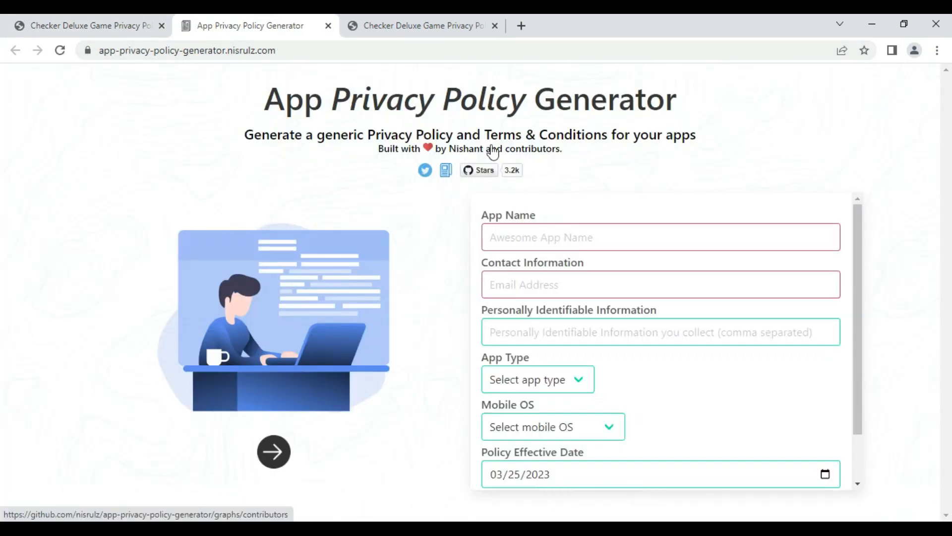
{"action": "scroll", "coordinate": [596, 238], "scroll_direction": "down", "scroll_amount": 2}
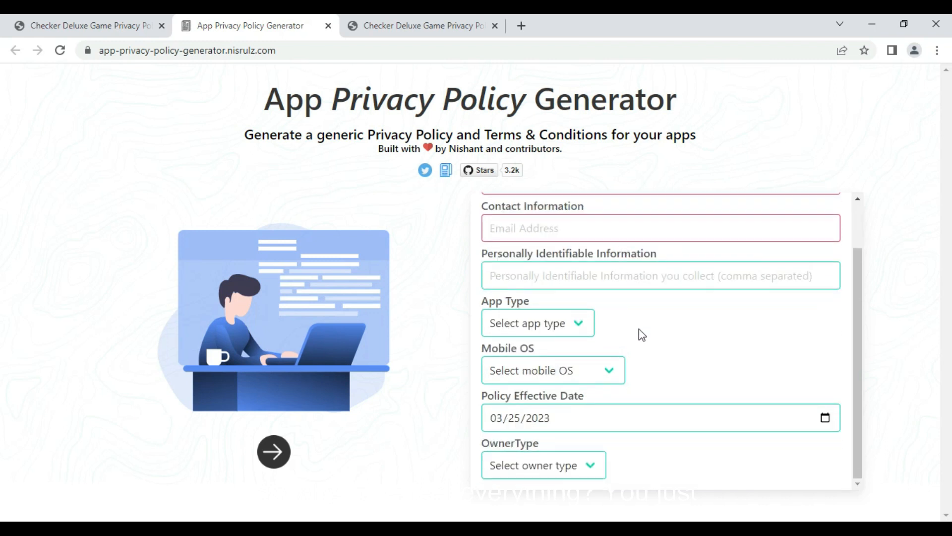
{"action": "scroll", "coordinate": [485, 332], "scroll_direction": "up", "scroll_amount": 2}
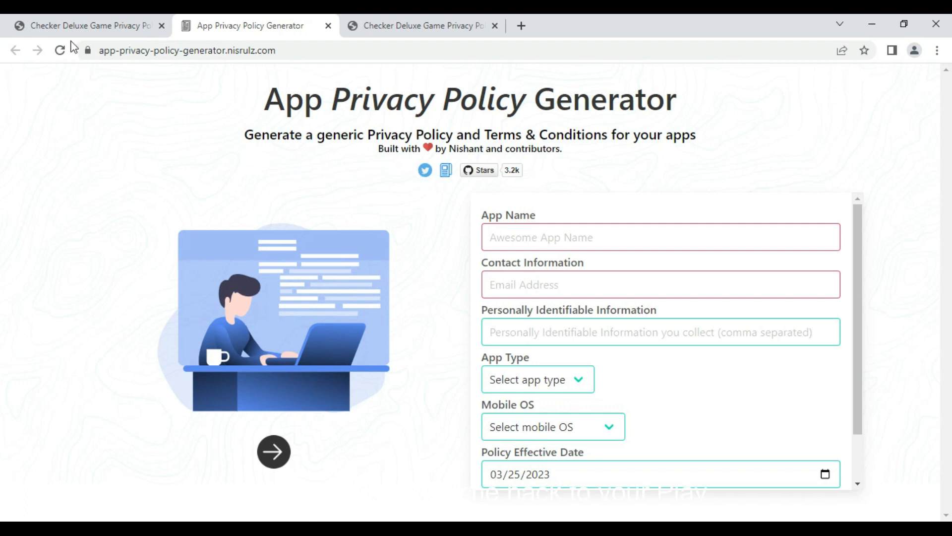
- Return to the Checker Deluxe Game privacy policy page and select its web address
{"action": "left_click", "coordinate": [85, 21]}
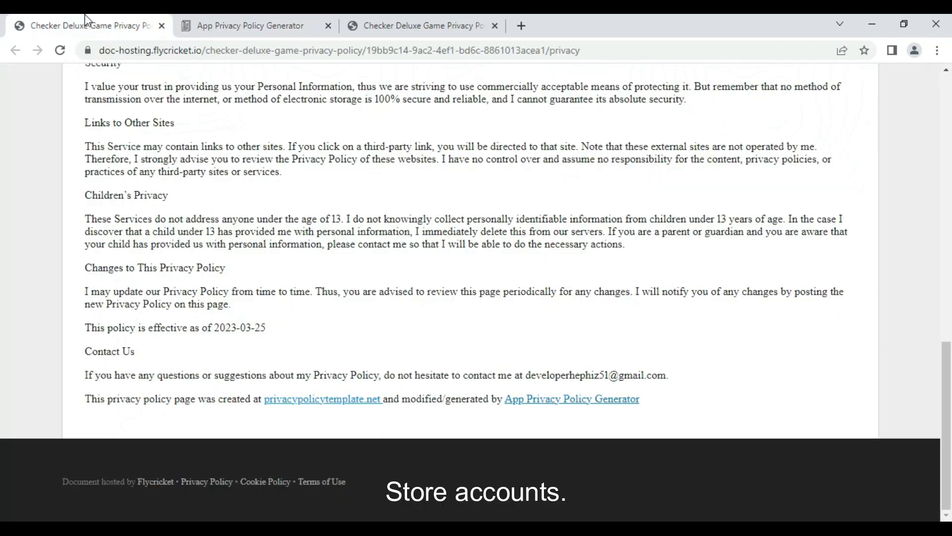
{"action": "left_click", "coordinate": [598, 51]}
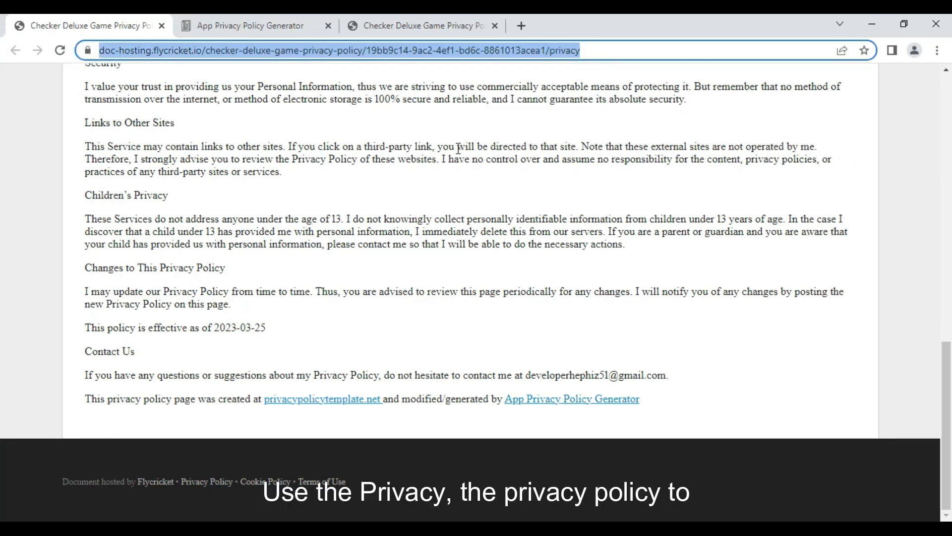
{"action": "scroll", "coordinate": [432, 206], "scroll_direction": "up", "scroll_amount": 5}
{"action": "scroll", "coordinate": [430, 204], "scroll_direction": "up", "scroll_amount": 8}
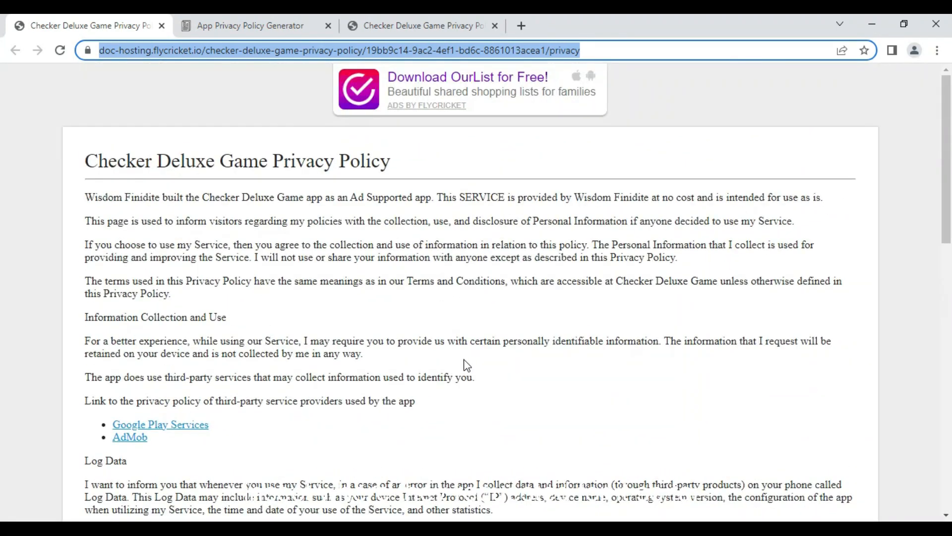
- Copy "Checker Deluxe Game" from the policy heading and paste it as the app name in Play Console's Create app form
{"action": "key", "text": "alt+Tab"}
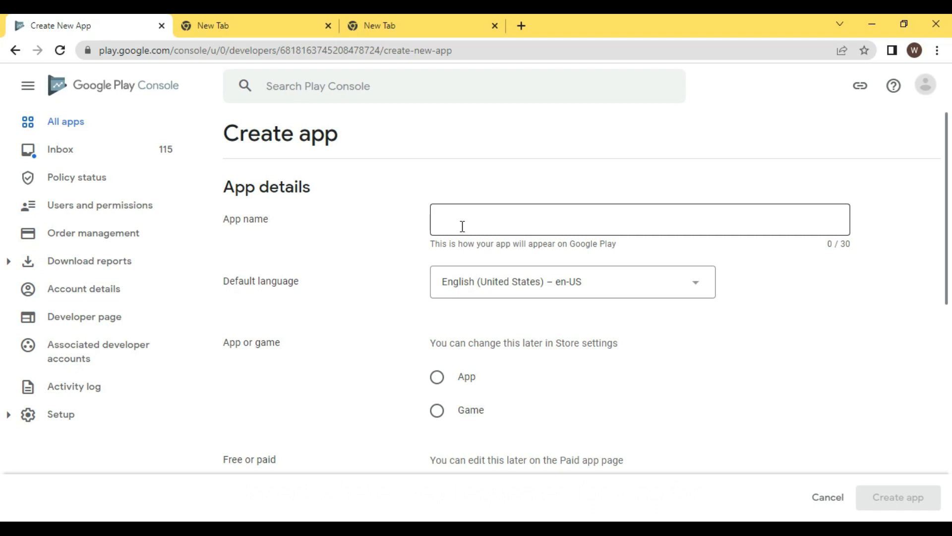
{"action": "key", "text": "alt+Tab"}
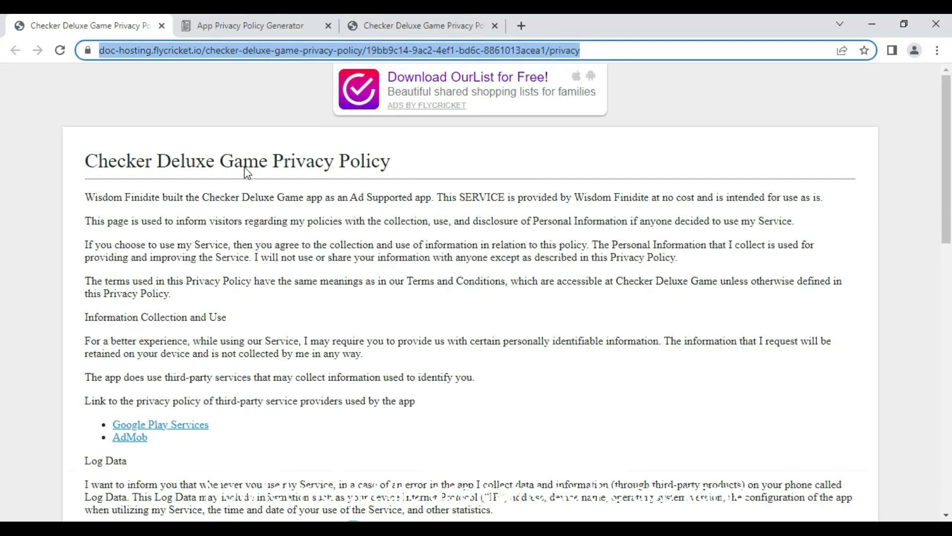
{"action": "left_click_drag", "start_coordinate": [85, 167], "coordinate": [268, 164]}
{"action": "right_click", "coordinate": [229, 172]}
{"action": "left_click", "coordinate": [248, 178]}
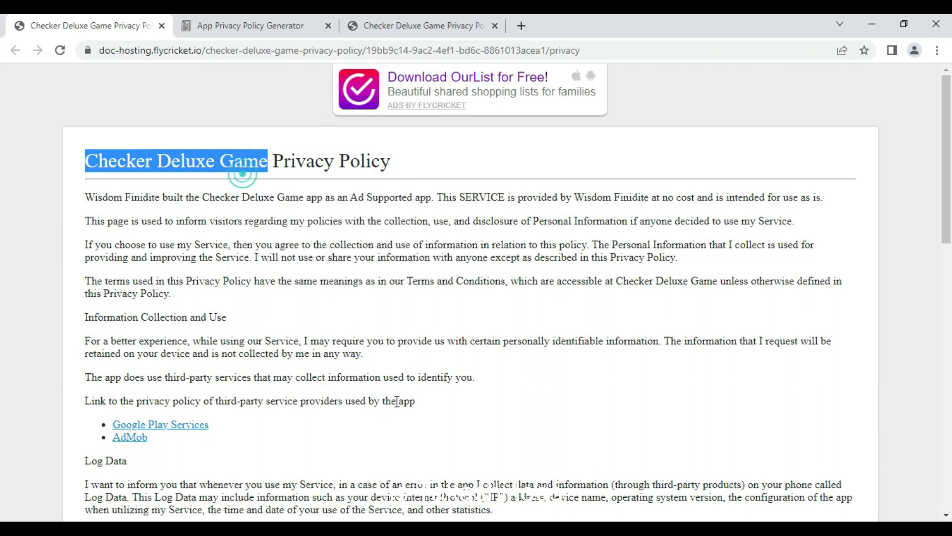
{"action": "key", "text": "alt+Tab"}
{"action": "left_click", "coordinate": [475, 222]}
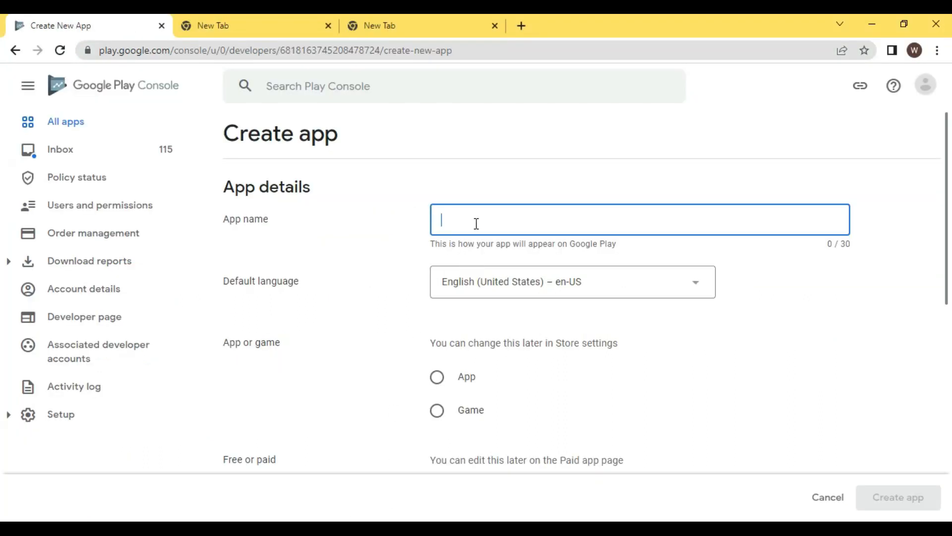
{"action": "key", "text": "ctrl+v"}
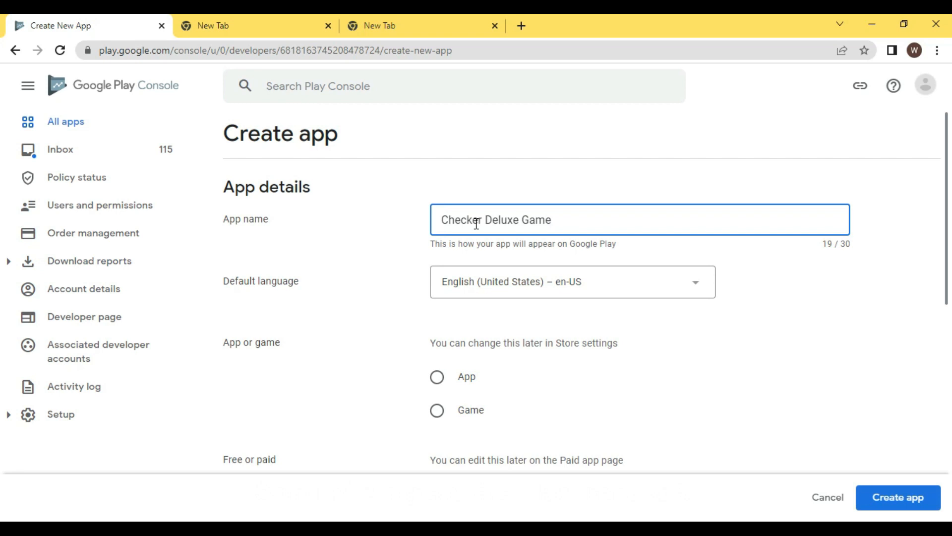
- Classify the new app as a Game and set it as Free
{"action": "scroll", "coordinate": [498, 325], "scroll_direction": "down", "scroll_amount": 3}
{"action": "left_click", "coordinate": [436, 270]}
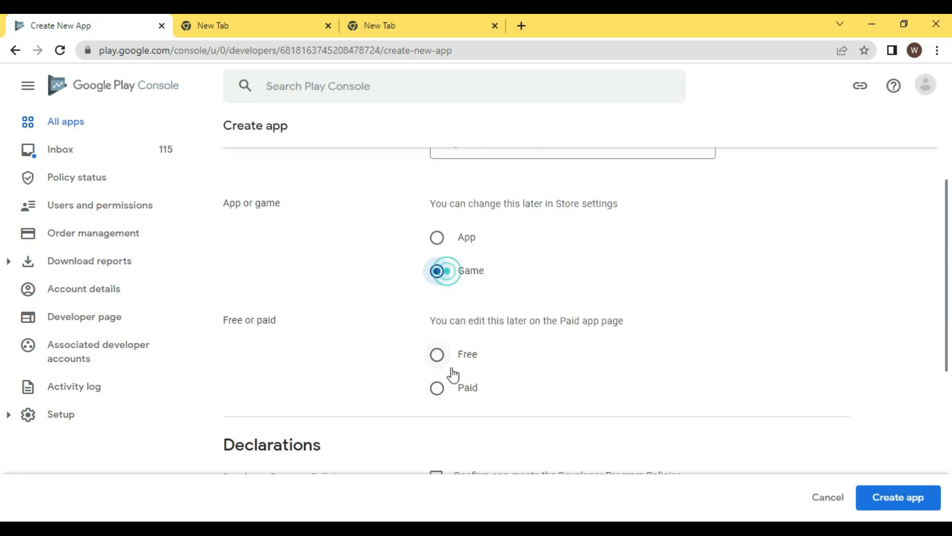
{"action": "left_click", "coordinate": [437, 354]}
- Accept the Developer Program Policies and US export laws declarations and create the app
{"action": "scroll", "coordinate": [449, 382], "scroll_direction": "down", "scroll_amount": 3}
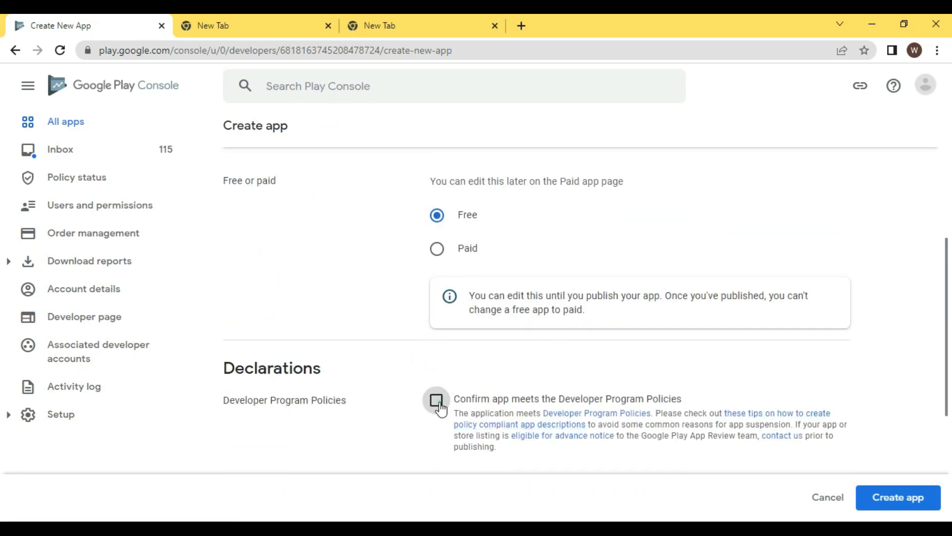
{"action": "left_click", "coordinate": [440, 409]}
{"action": "scroll", "coordinate": [440, 407], "scroll_direction": "down", "scroll_amount": 3}
{"action": "left_click", "coordinate": [437, 357]}
{"action": "scroll", "coordinate": [646, 377], "scroll_direction": "up", "scroll_amount": 4}
{"action": "scroll", "coordinate": [620, 367], "scroll_direction": "up", "scroll_amount": 4}
{"action": "scroll", "coordinate": [457, 392], "scroll_direction": "down", "scroll_amount": 1}
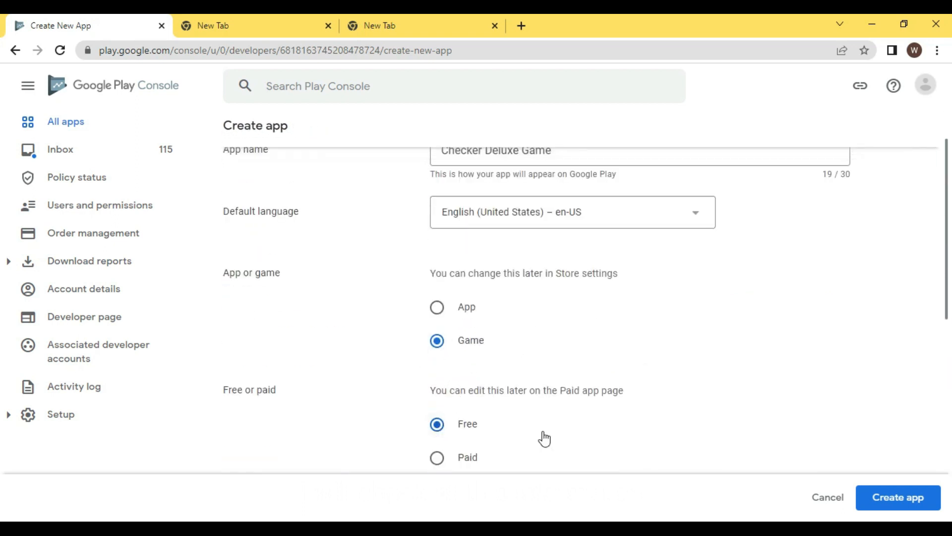
{"action": "scroll", "coordinate": [521, 435], "scroll_direction": "down", "scroll_amount": 8}
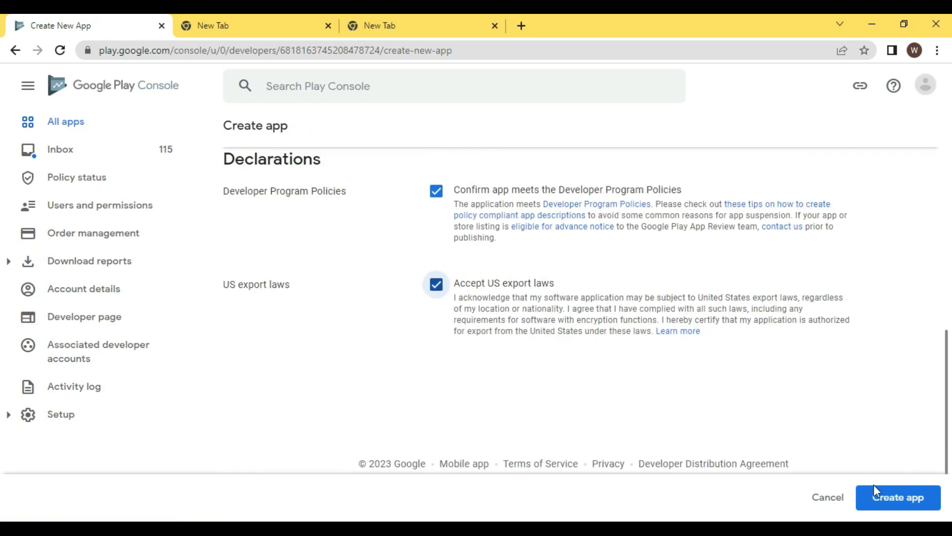
{"action": "left_click", "coordinate": [874, 488]}
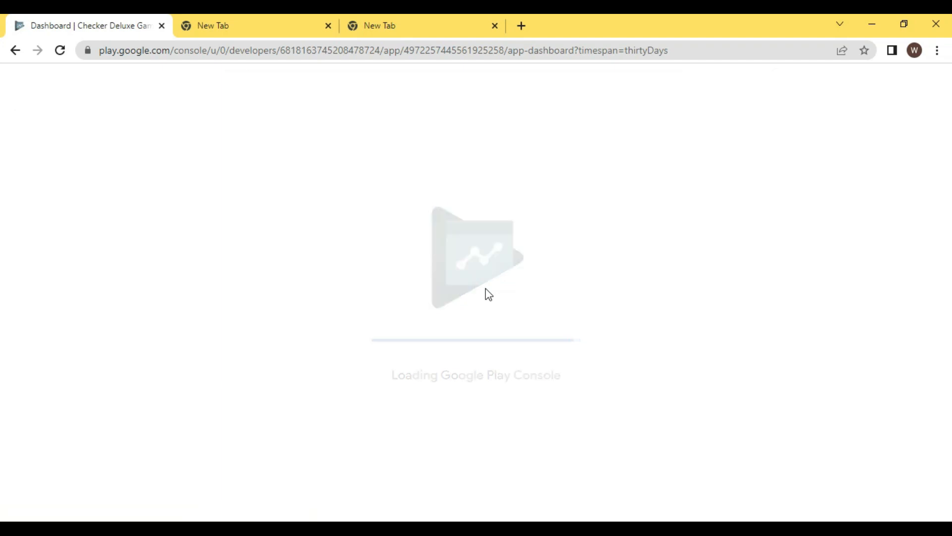
- Expand the tasks for providing app information and setting up the store listing on the dashboard, and review them
{"action": "scroll", "coordinate": [491, 270], "scroll_direction": "down", "scroll_amount": 5}
{"action": "scroll", "coordinate": [494, 274], "scroll_direction": "down", "scroll_amount": 8}
{"action": "scroll", "coordinate": [494, 274], "scroll_direction": "up", "scroll_amount": 6}
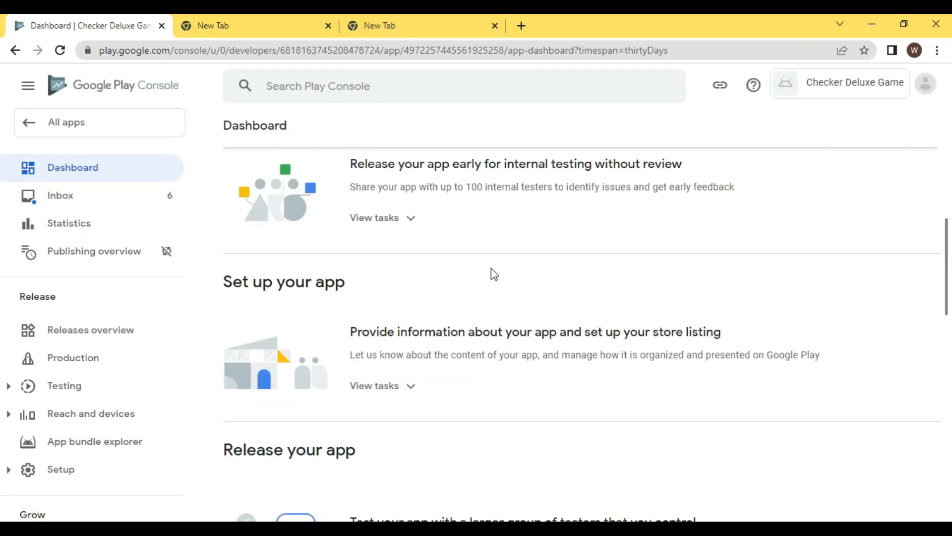
{"action": "scroll", "coordinate": [491, 272], "scroll_direction": "up", "scroll_amount": 1}
{"action": "scroll", "coordinate": [396, 262], "scroll_direction": "down", "scroll_amount": 3}
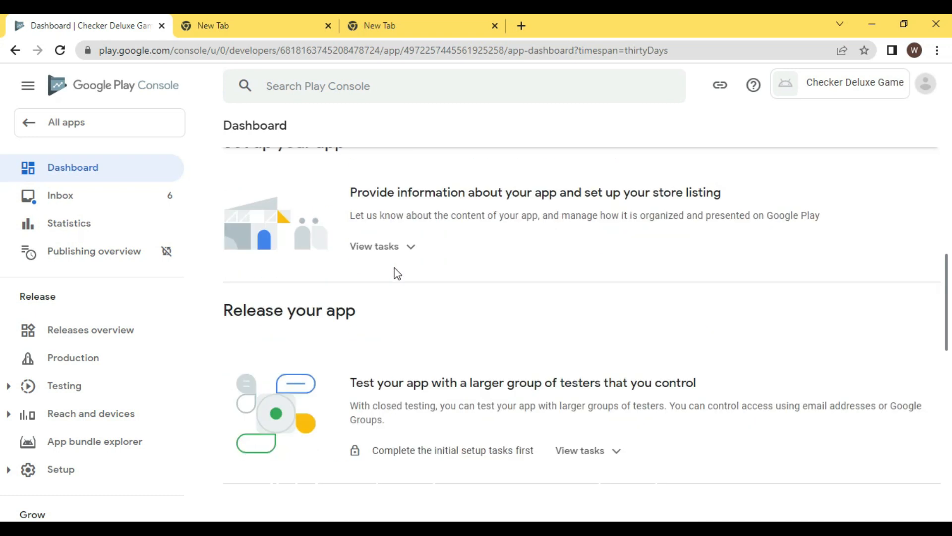
{"action": "scroll", "coordinate": [404, 268], "scroll_direction": "up", "scroll_amount": 3}
{"action": "scroll", "coordinate": [403, 264], "scroll_direction": "down", "scroll_amount": 1}
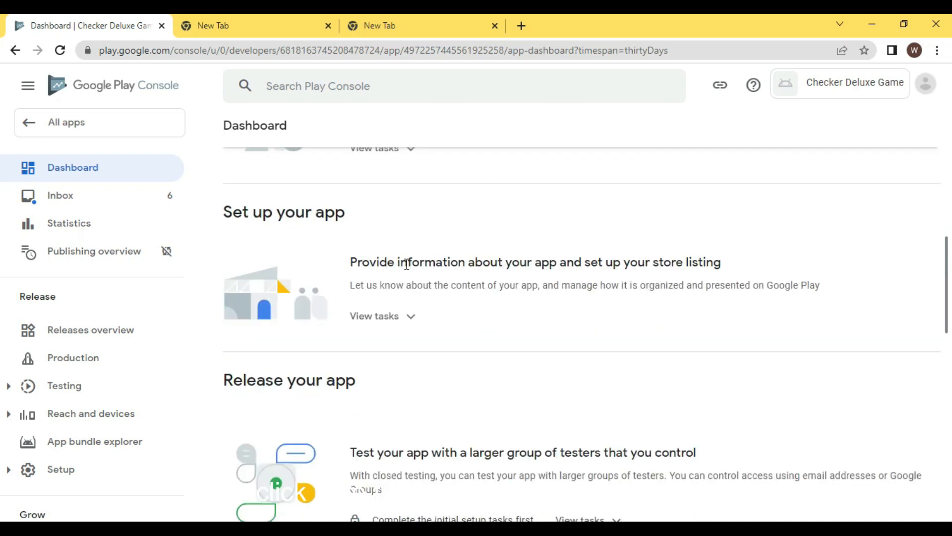
{"action": "left_click", "coordinate": [413, 324]}
{"action": "scroll", "coordinate": [414, 326], "scroll_direction": "down", "scroll_amount": 3}
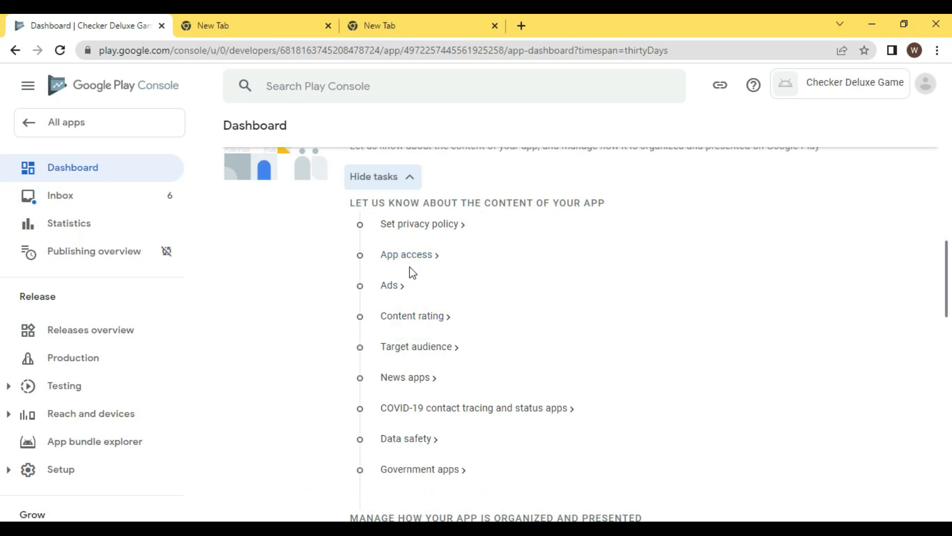
{"action": "scroll", "coordinate": [420, 333], "scroll_direction": "down", "scroll_amount": 4}
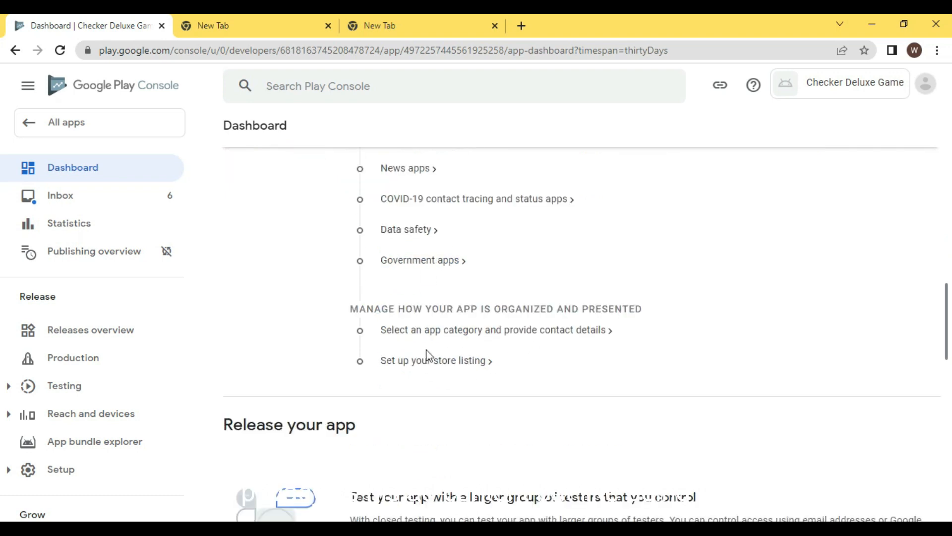
{"action": "scroll", "coordinate": [427, 355], "scroll_direction": "up", "scroll_amount": 12}
{"action": "scroll", "coordinate": [430, 334], "scroll_direction": "down", "scroll_amount": 6}
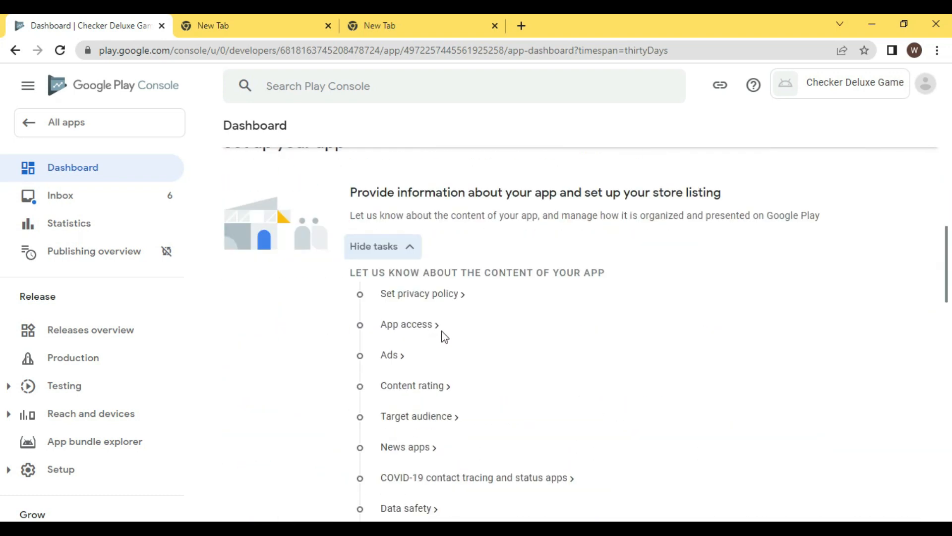
- Go to the App content page and start its Privacy policy task
{"action": "scroll", "coordinate": [55, 340], "scroll_direction": "down", "scroll_amount": 15}
{"action": "scroll", "coordinate": [84, 353], "scroll_direction": "down", "scroll_amount": 1}
{"action": "left_click", "coordinate": [92, 402]}
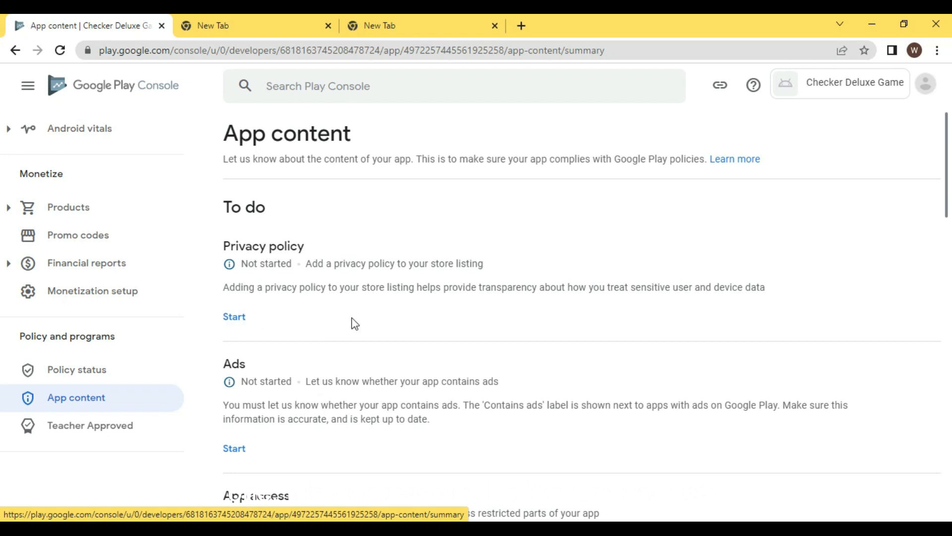
{"action": "scroll", "coordinate": [319, 326], "scroll_direction": "down", "scroll_amount": 1}
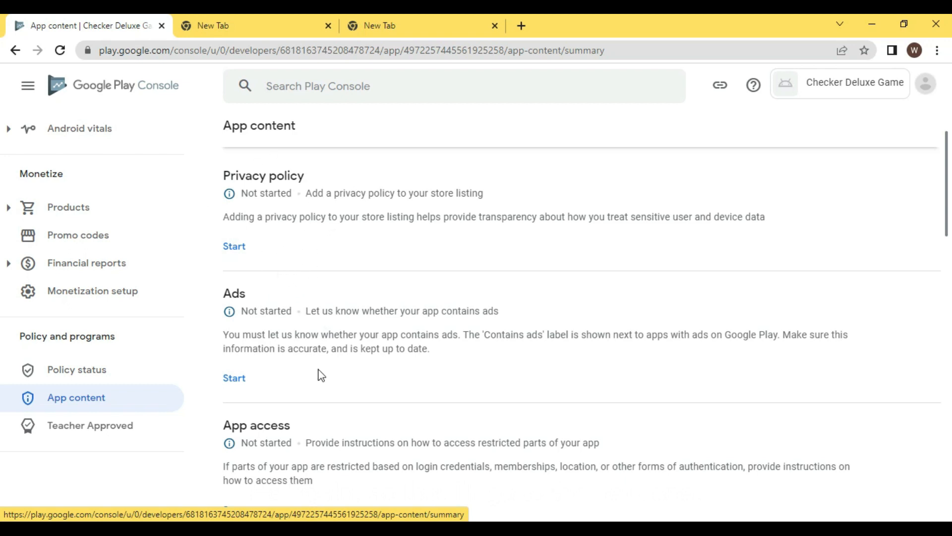
{"action": "scroll", "coordinate": [319, 373], "scroll_direction": "down", "scroll_amount": 2}
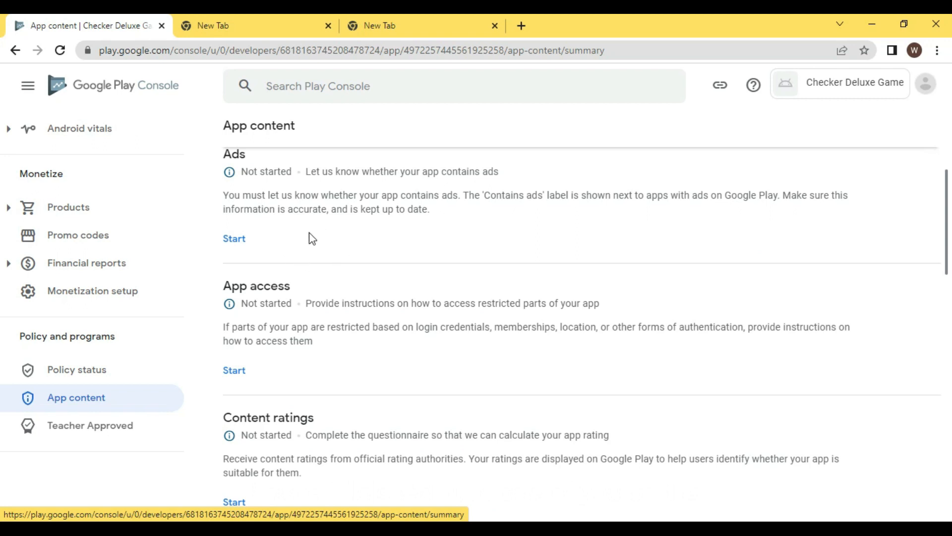
{"action": "scroll", "coordinate": [325, 268], "scroll_direction": "up", "scroll_amount": 4}
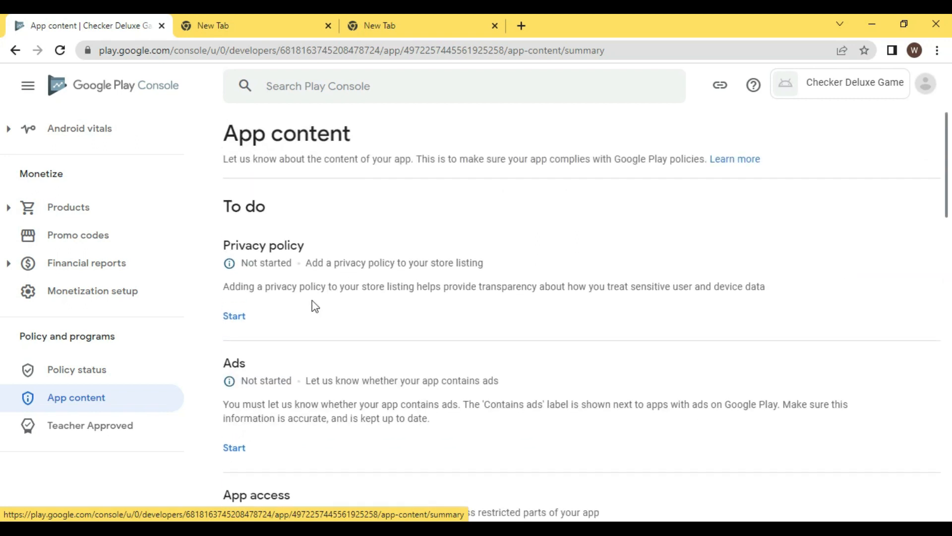
{"action": "left_click", "coordinate": [235, 317]}
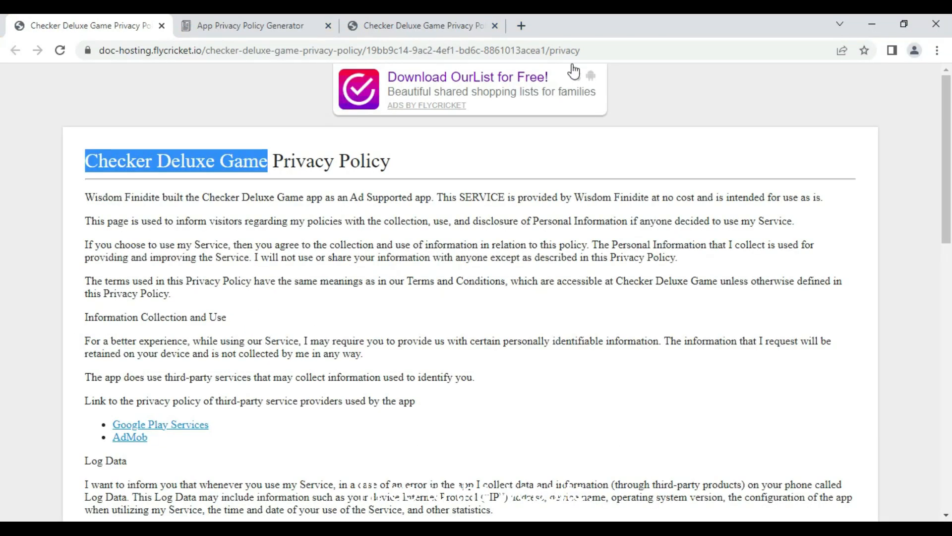
- Copy the address of the hosted Checker Deluxe Game privacy policy page and enter it as the privacy policy URL
{"action": "left_click", "coordinate": [589, 51]}
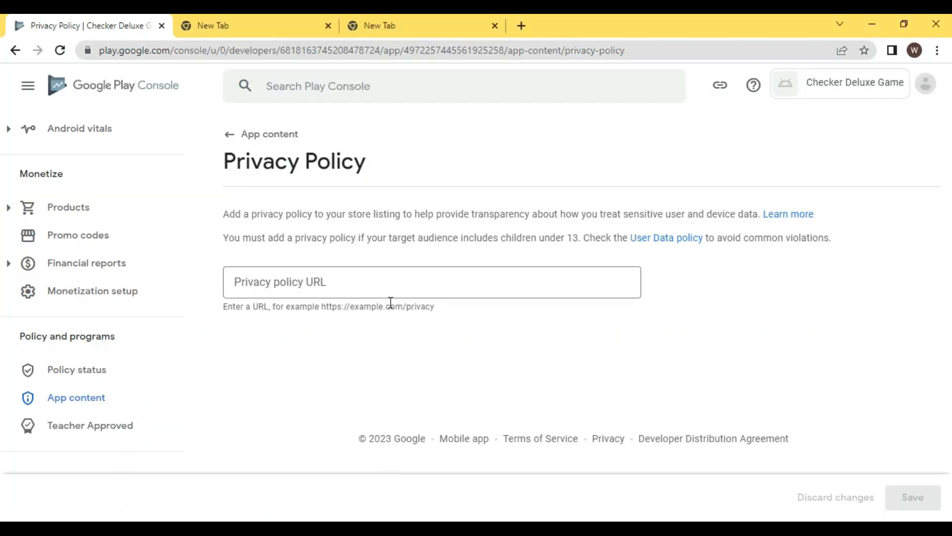
{"action": "left_click", "coordinate": [391, 303]}
{"action": "left_click", "coordinate": [391, 274]}
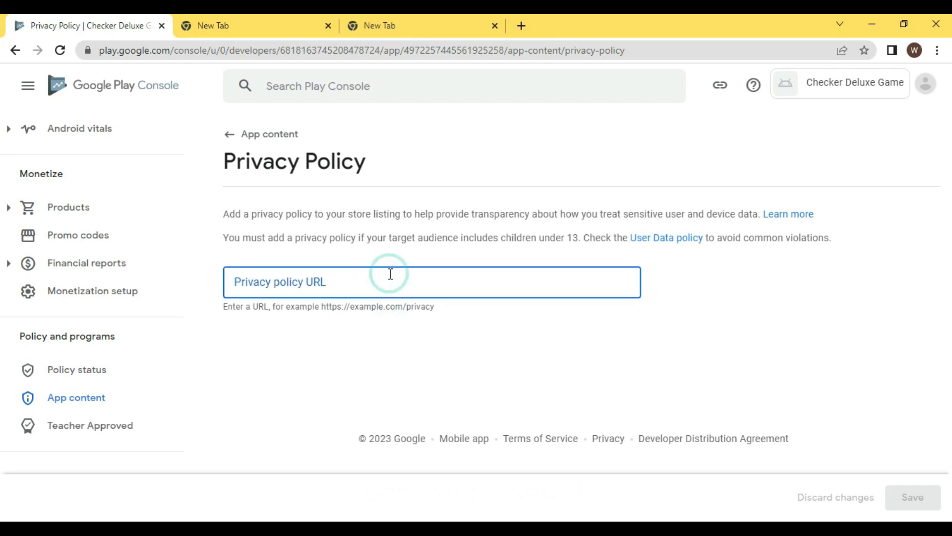
{"action": "key", "text": "ctrl+v"}
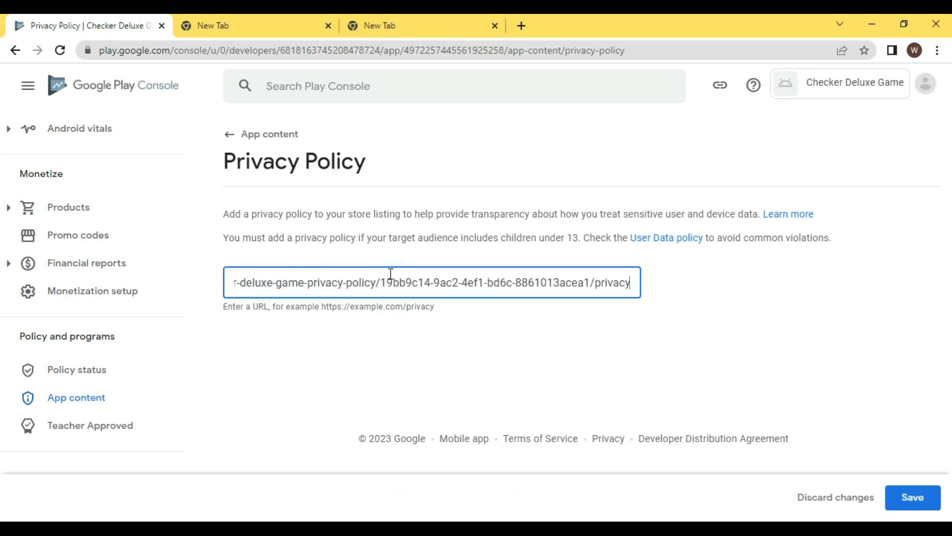
- Check the entered privacy policy URL, save it, and return to the App content page
{"action": "left_click", "coordinate": [391, 274]}
{"action": "key", "text": "Left"}
{"action": "key", "text": "Left"}
{"action": "key", "text": "Left"}
{"action": "key", "text": "Left"}
{"action": "key", "text": "Left"}
{"action": "key", "text": "Left"}
{"action": "key", "text": "Left"}
{"action": "key", "text": "Left"}
{"action": "key", "text": "Left"}
{"action": "key", "text": "Left"}
{"action": "key", "text": "Left"}
{"action": "key", "text": "Left"}
{"action": "key", "text": "Left"}
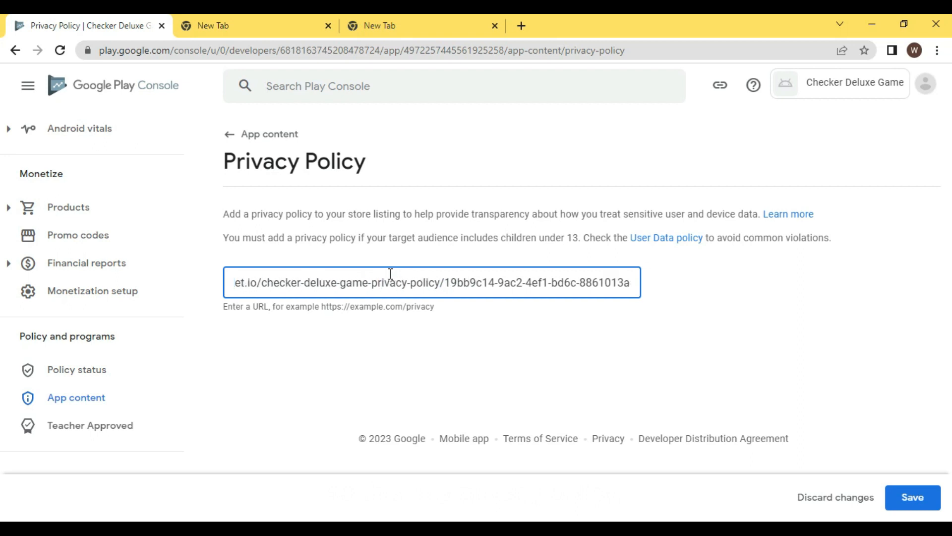
{"action": "left_click", "coordinate": [924, 500]}
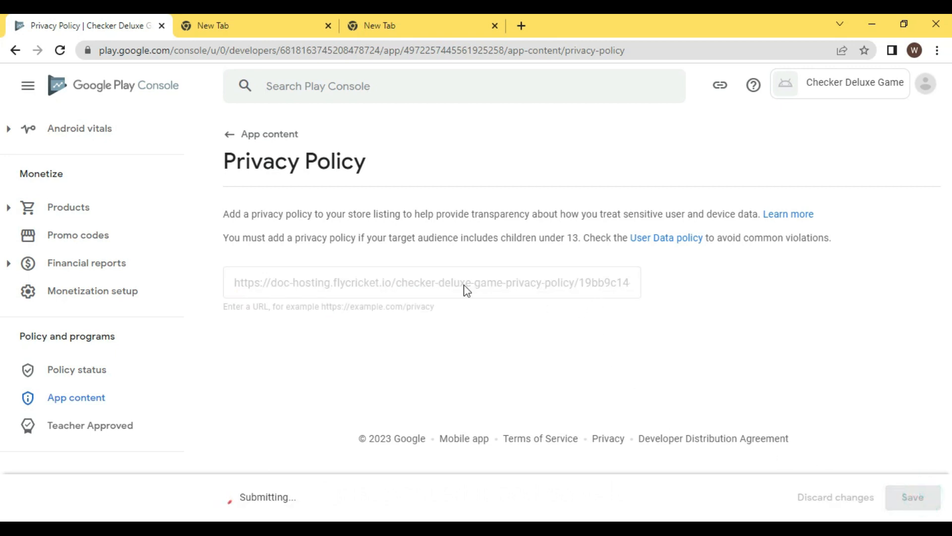
{"action": "left_click", "coordinate": [264, 137]}
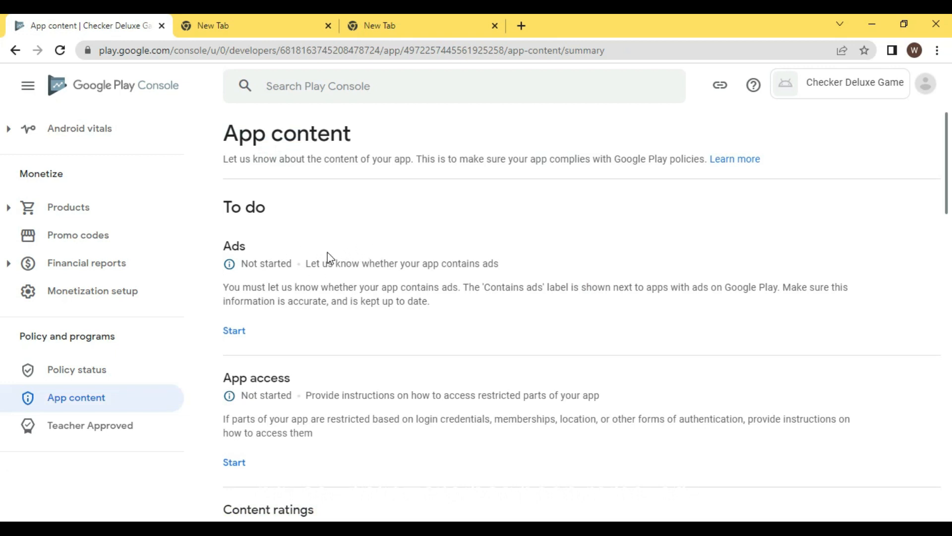
- Start the Ads task, declare that the app contains ads, and save the declaration
{"action": "left_click", "coordinate": [234, 331]}
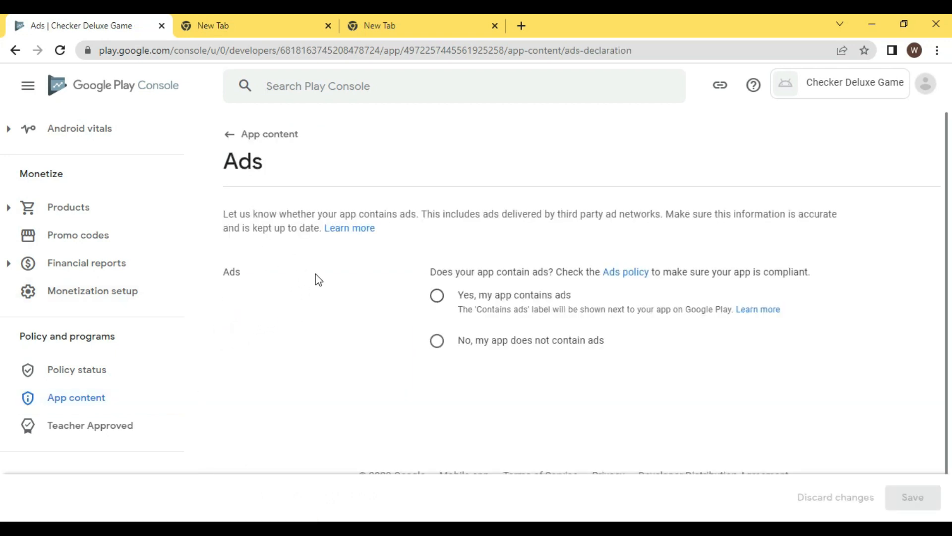
{"action": "left_click", "coordinate": [438, 296]}
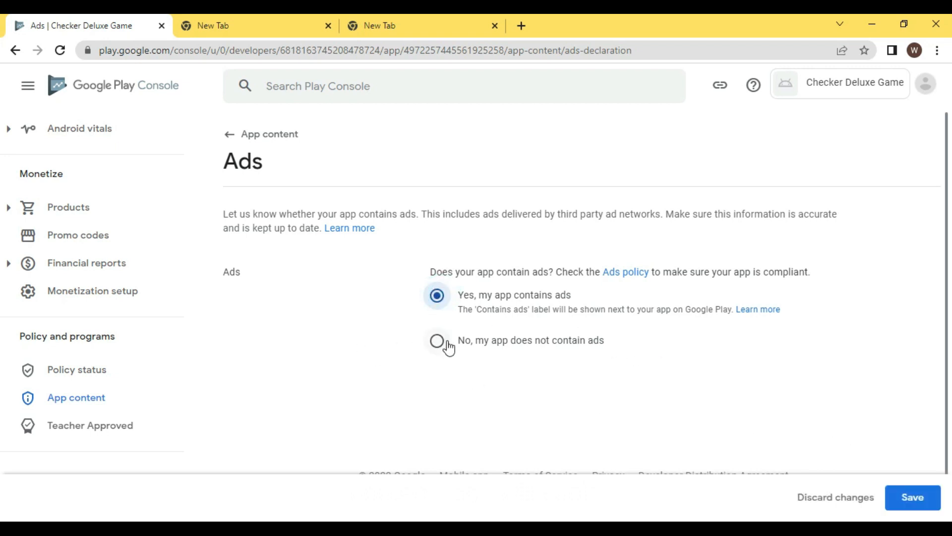
{"action": "left_click", "coordinate": [918, 496]}
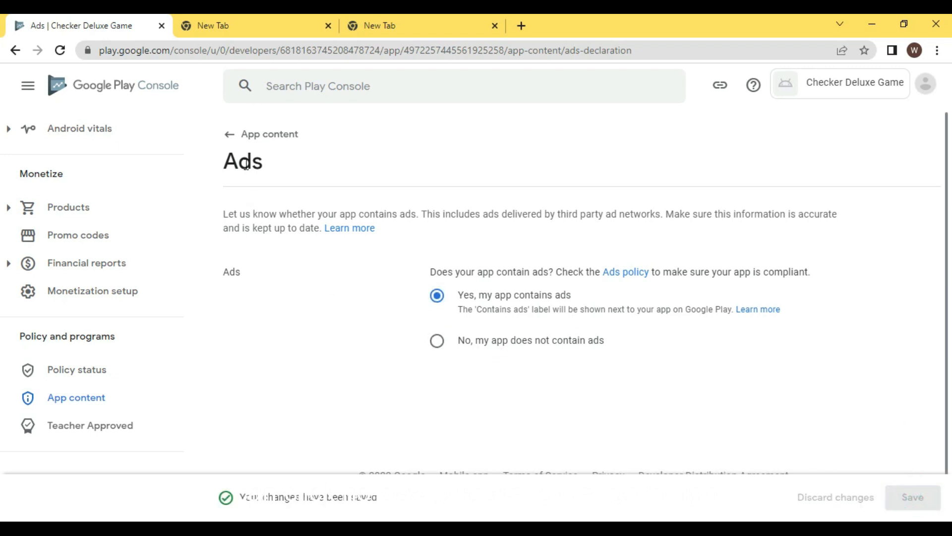
- Return to the App content page and start the App access task
{"action": "left_click", "coordinate": [260, 135]}
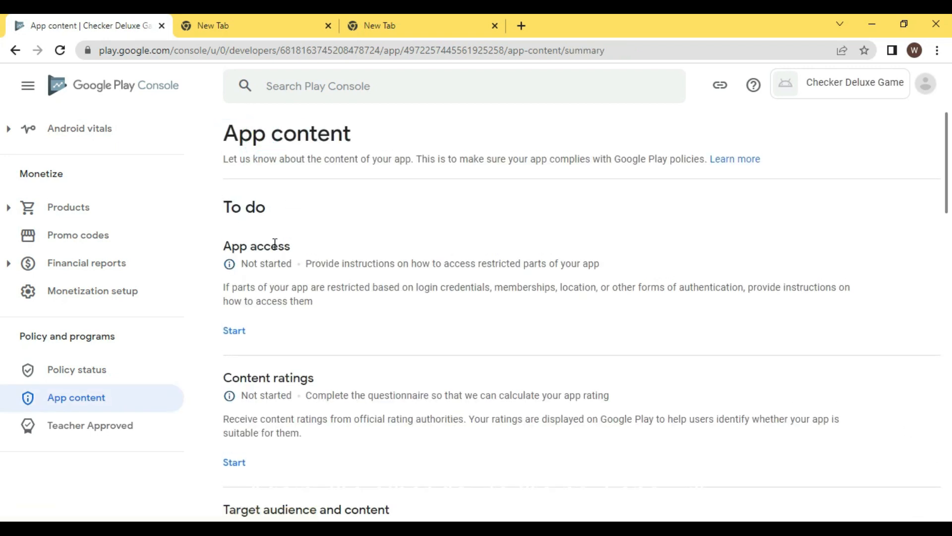
{"action": "left_click", "coordinate": [239, 332]}
{"action": "scroll", "coordinate": [268, 307], "scroll_direction": "down", "scroll_amount": 5}
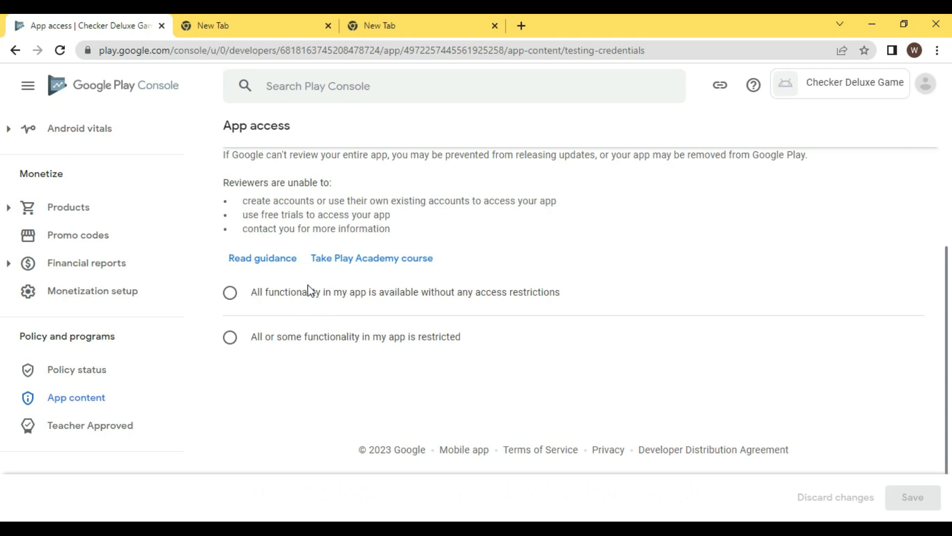
{"action": "left_click", "coordinate": [231, 339]}
{"action": "scroll", "coordinate": [351, 354], "scroll_direction": "down", "scroll_amount": 2}
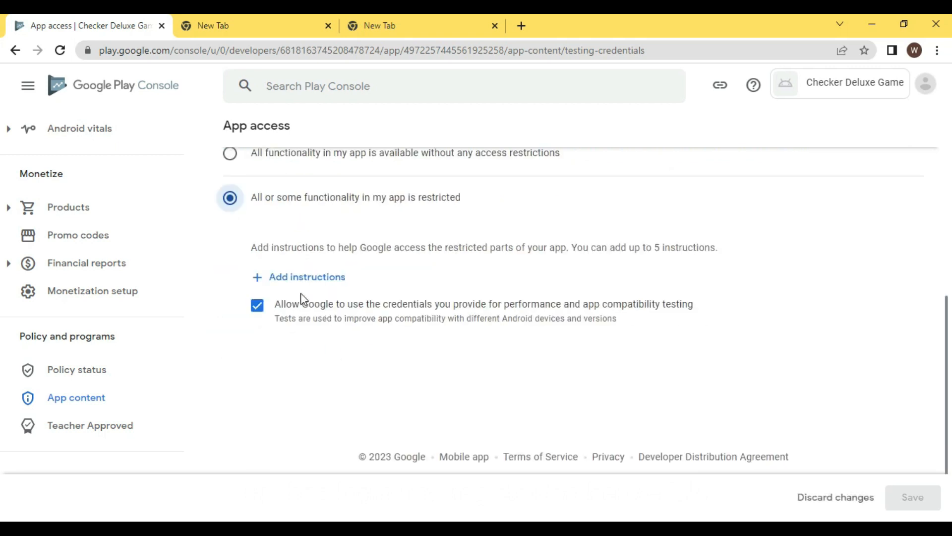
{"action": "scroll", "coordinate": [266, 309], "scroll_direction": "up", "scroll_amount": 1}
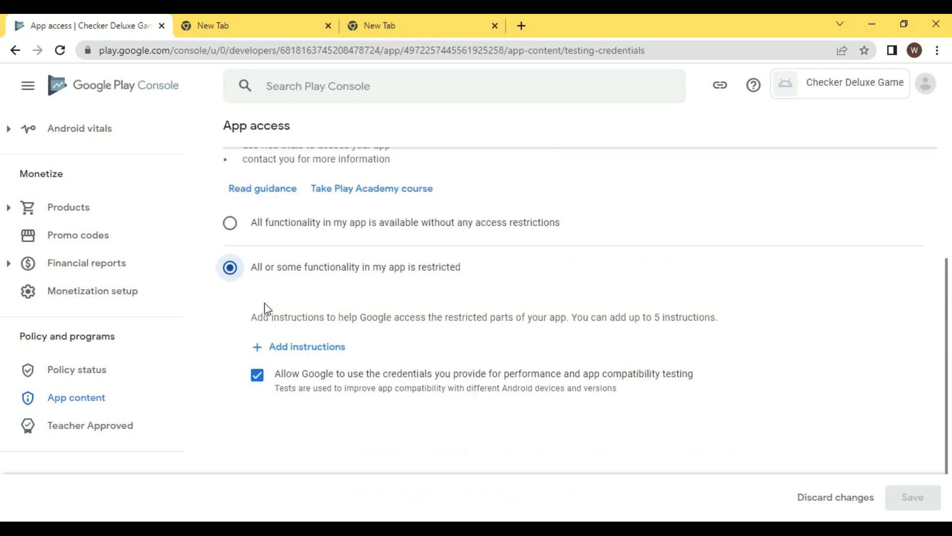
{"action": "left_click", "coordinate": [299, 354]}
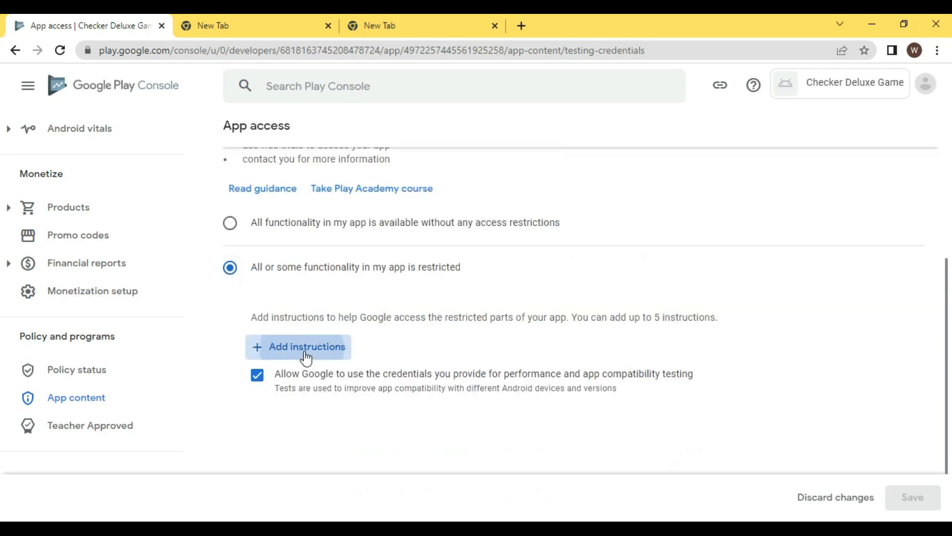
{"action": "left_click", "coordinate": [261, 334]}
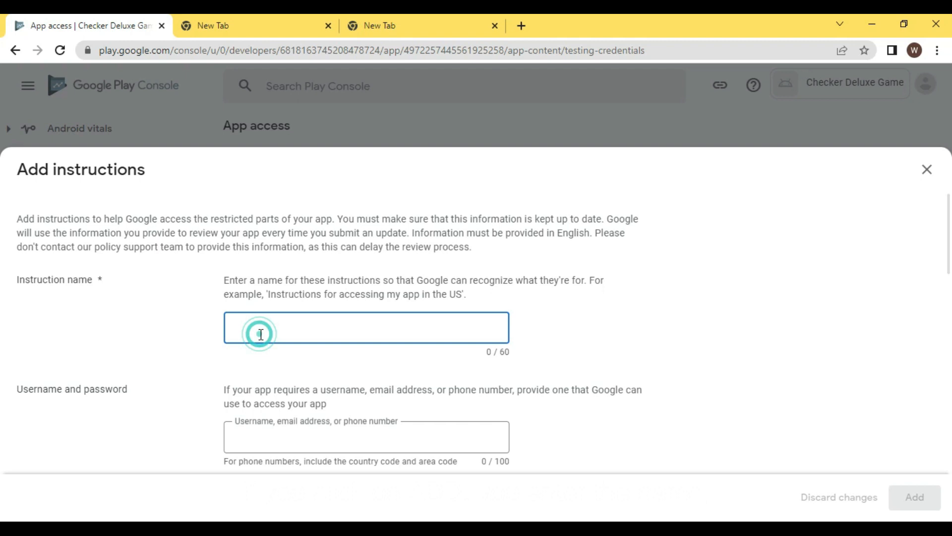
{"action": "scroll", "coordinate": [789, 318], "scroll_direction": "down", "scroll_amount": 3}
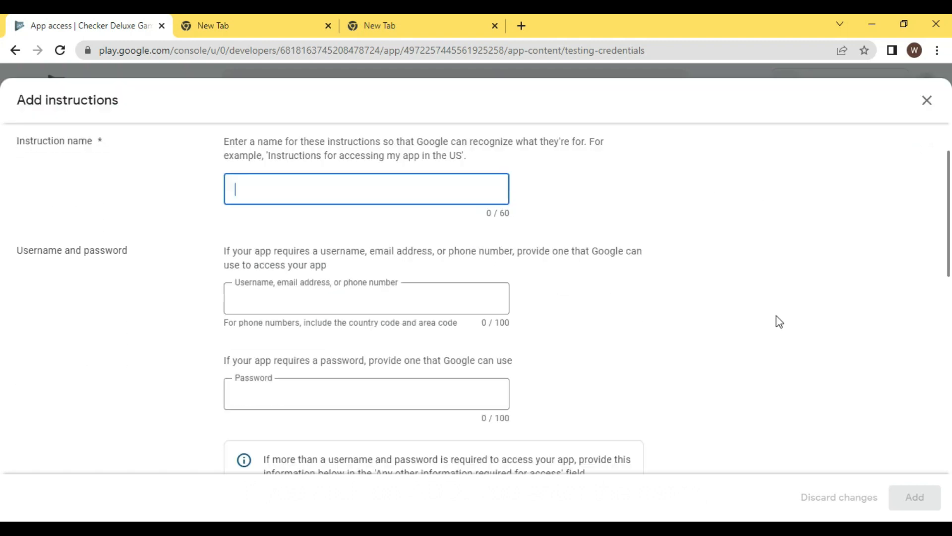
{"action": "left_click", "coordinate": [289, 308]}
{"action": "scroll", "coordinate": [588, 319], "scroll_direction": "down", "scroll_amount": 2}
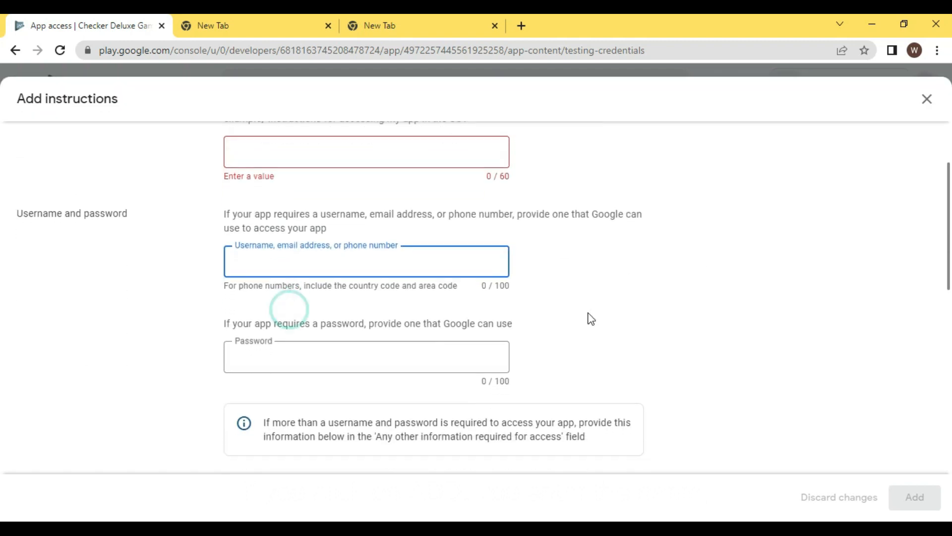
{"action": "left_click", "coordinate": [347, 319]}
{"action": "scroll", "coordinate": [571, 336], "scroll_direction": "down", "scroll_amount": 3}
{"action": "scroll", "coordinate": [570, 337], "scroll_direction": "down", "scroll_amount": 5}
{"action": "left_click", "coordinate": [140, 273]}
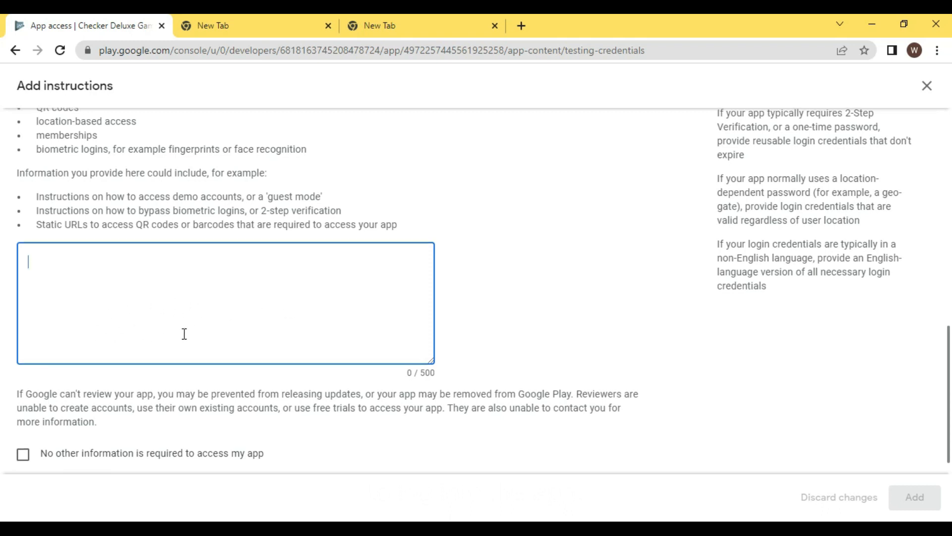
{"action": "scroll", "coordinate": [163, 347], "scroll_direction": "down", "scroll_amount": 1}
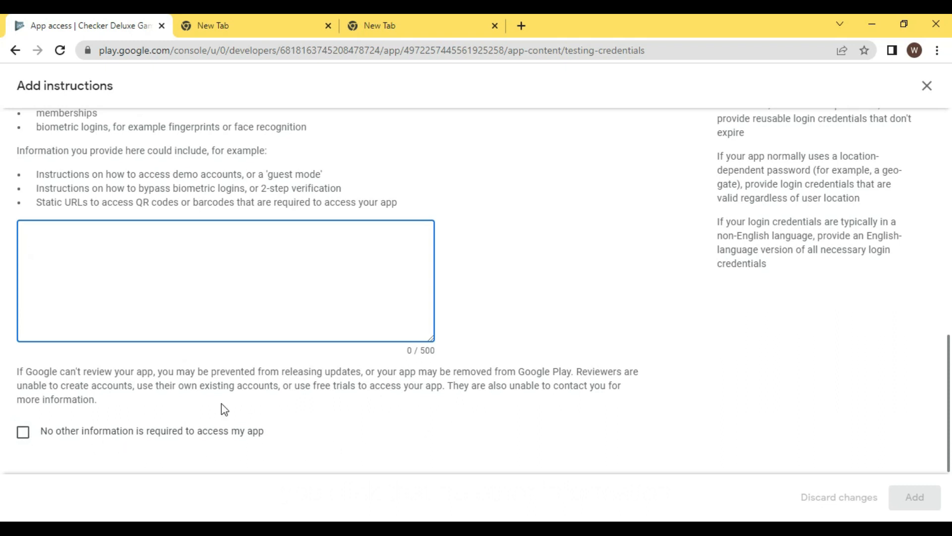
{"action": "scroll", "coordinate": [543, 359], "scroll_direction": "up", "scroll_amount": 10}
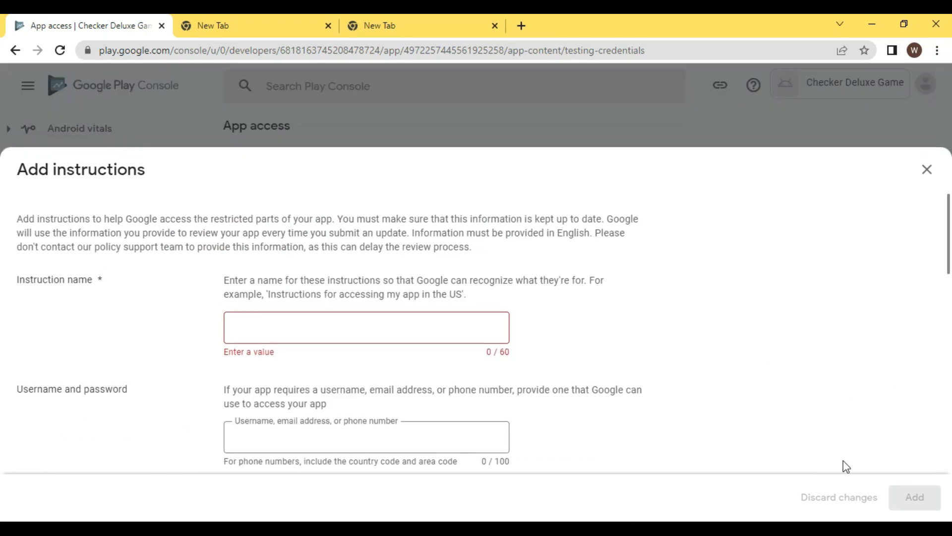
{"action": "left_click", "coordinate": [926, 169]}
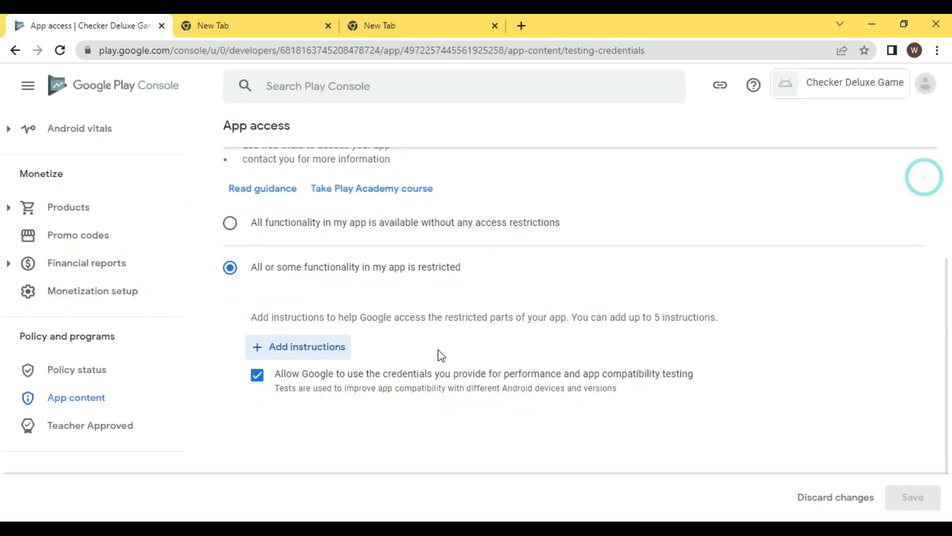
- Declare that all app functionality is available without any access restrictions, save it, and return to the App content page
{"action": "left_click", "coordinate": [284, 228]}
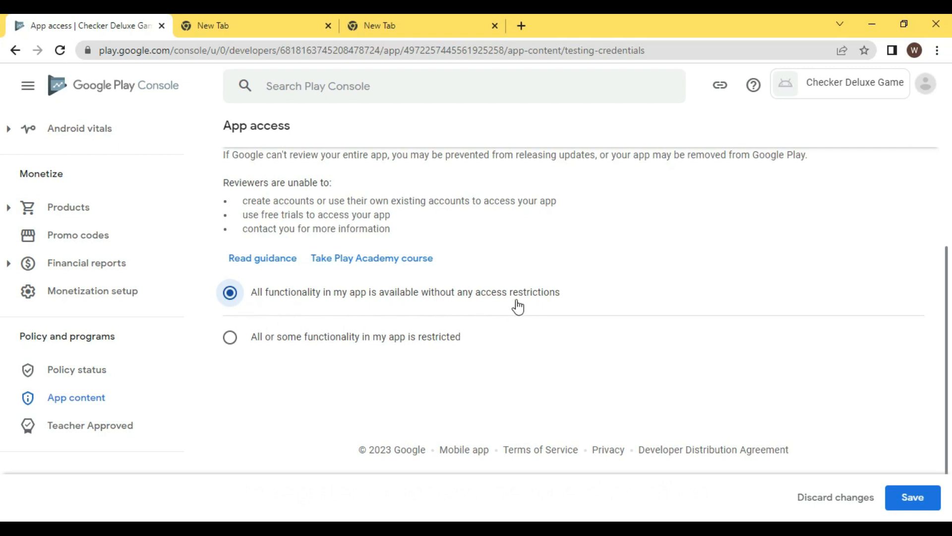
{"action": "left_click", "coordinate": [924, 498]}
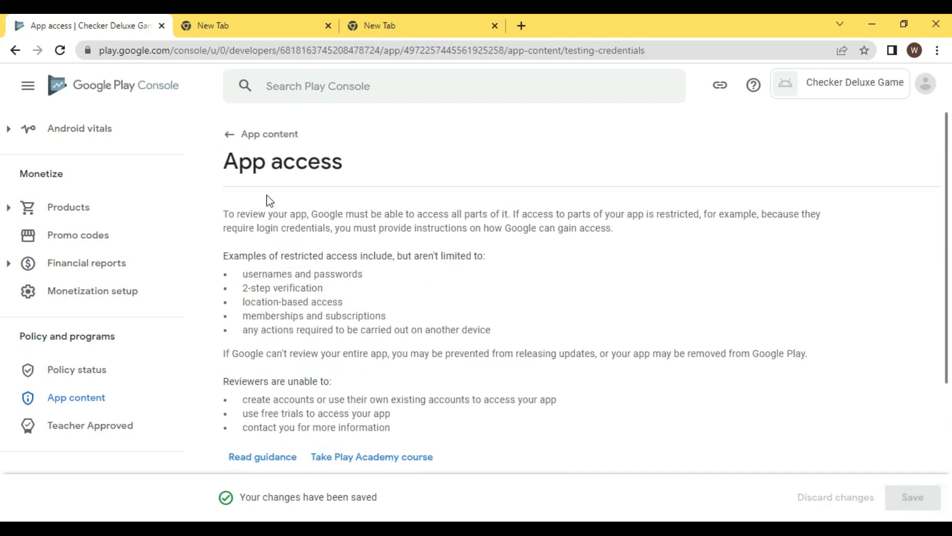
{"action": "left_click", "coordinate": [264, 142]}
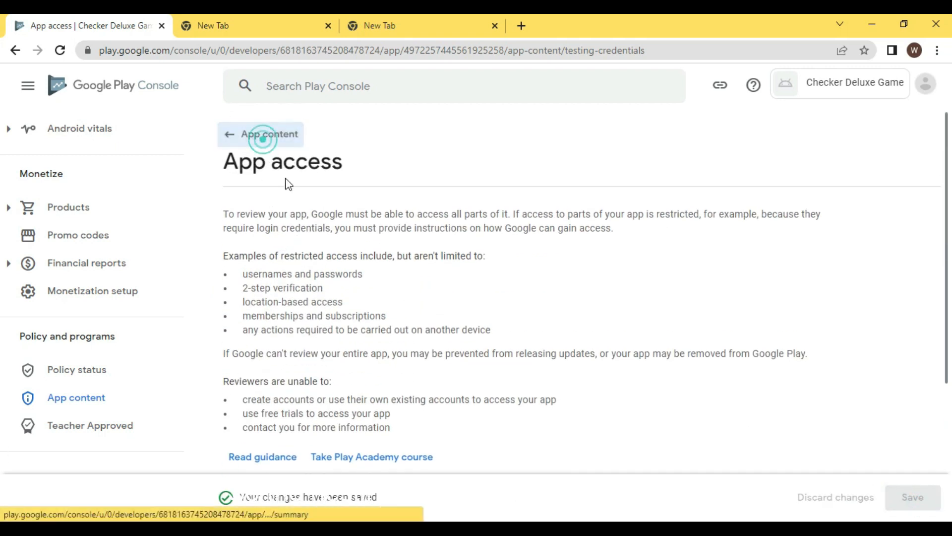
{"action": "scroll", "coordinate": [255, 210], "scroll_direction": "up", "scroll_amount": 1}
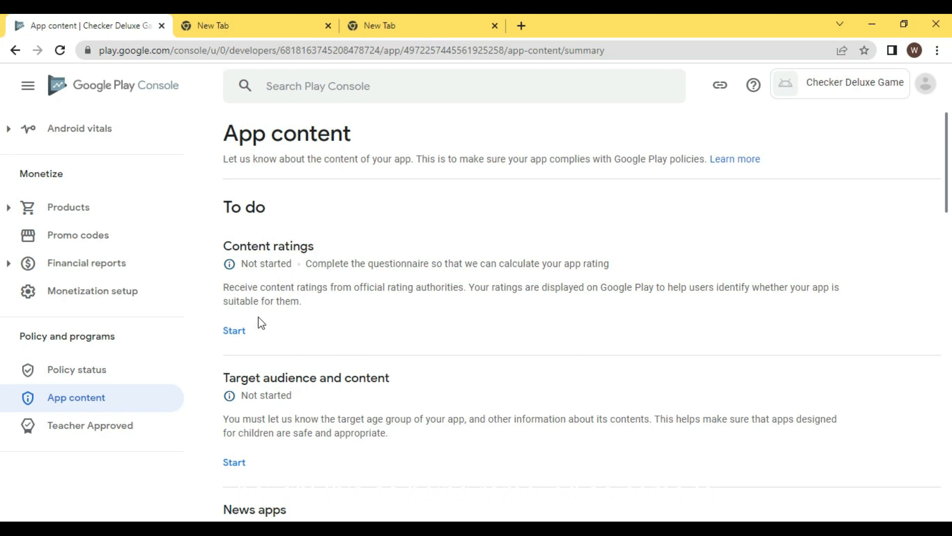
- Start the Content ratings task and open its questionnaire
{"action": "left_click", "coordinate": [238, 332]}
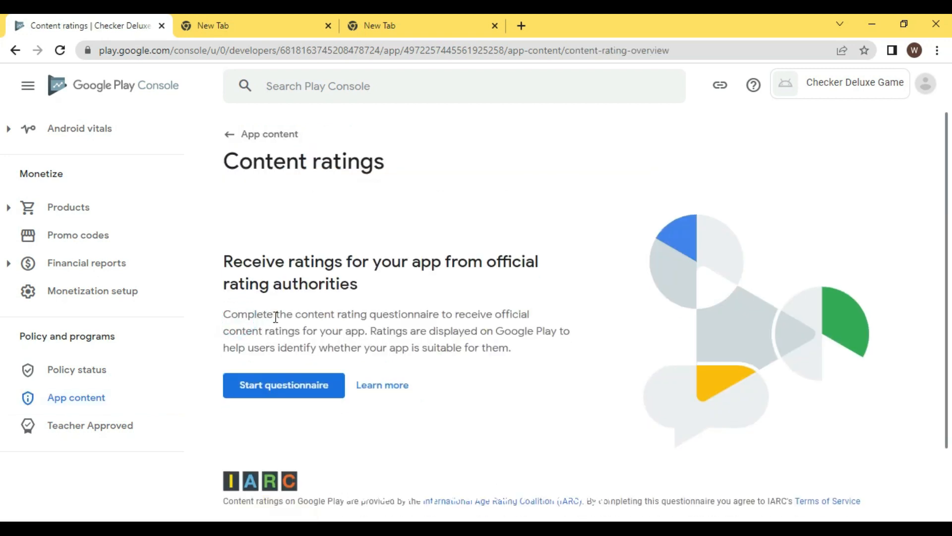
{"action": "scroll", "coordinate": [326, 320], "scroll_direction": "down", "scroll_amount": 2}
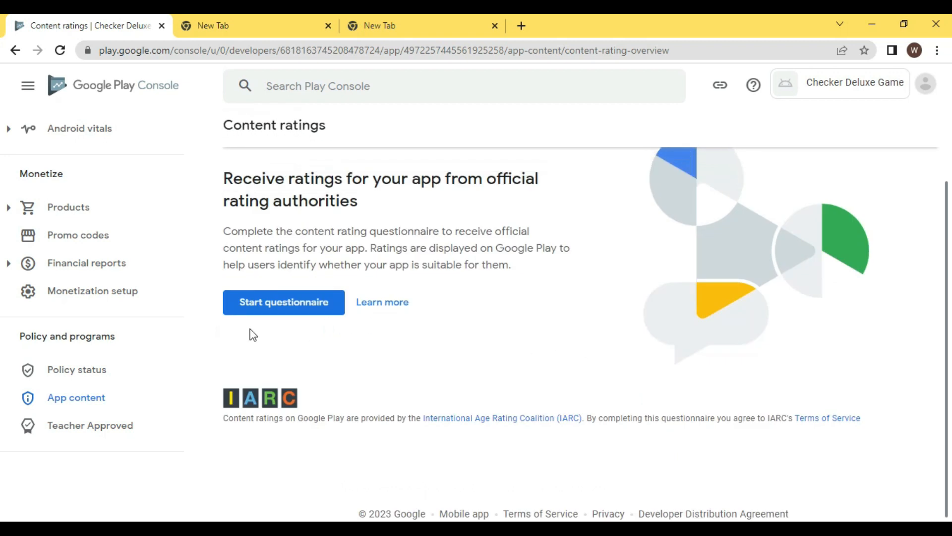
{"action": "left_click", "coordinate": [259, 304]}
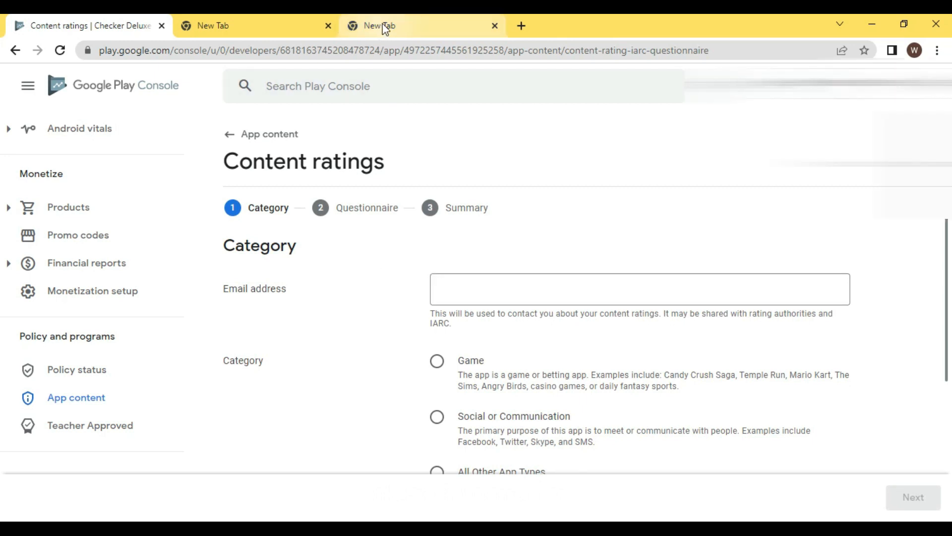
- Copy the signed-in Google account's e-mail address and enter it as the contact e-mail in the content ratings questionnaire
{"action": "left_click", "coordinate": [397, 15]}
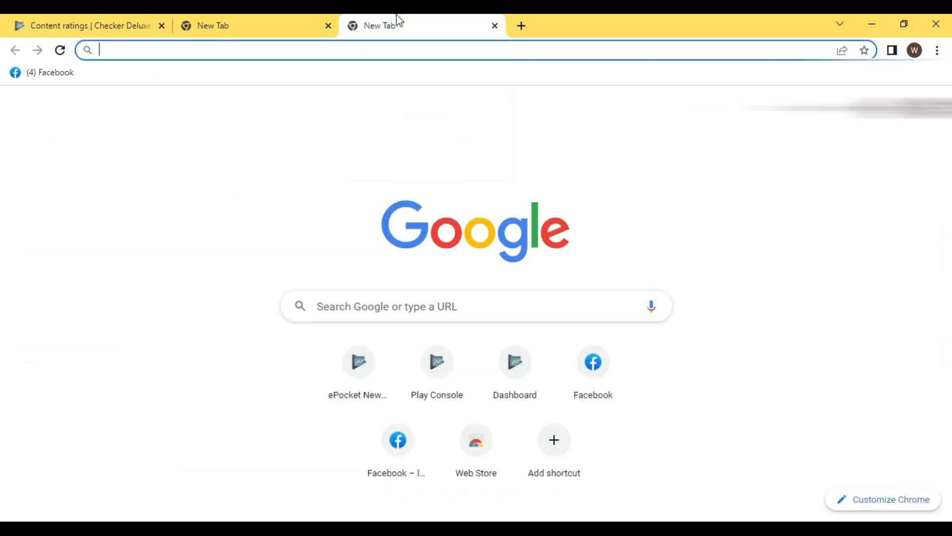
{"action": "left_click", "coordinate": [929, 107]}
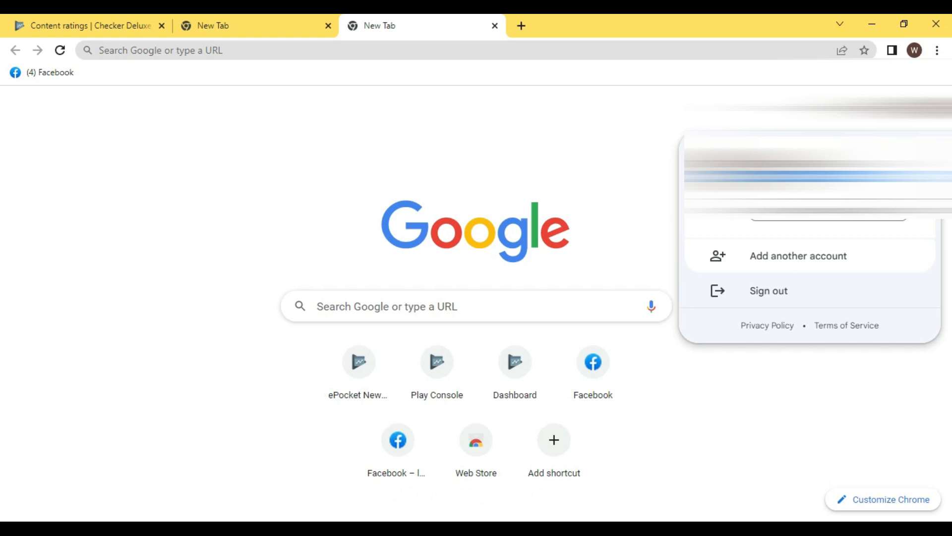
{"action": "right_click", "coordinate": [798, 177]}
{"action": "left_click", "coordinate": [804, 185]}
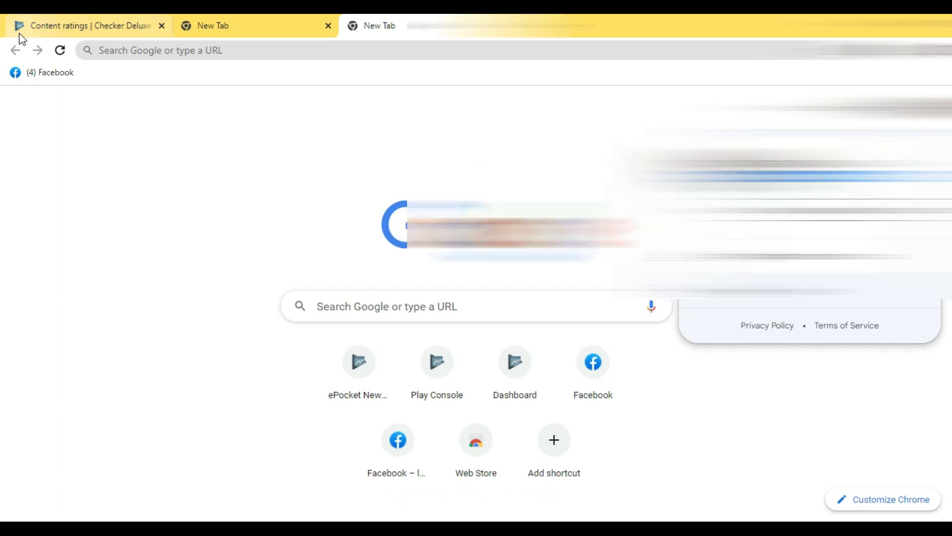
{"action": "left_click", "coordinate": [272, 20]}
{"action": "left_click", "coordinate": [48, 22]}
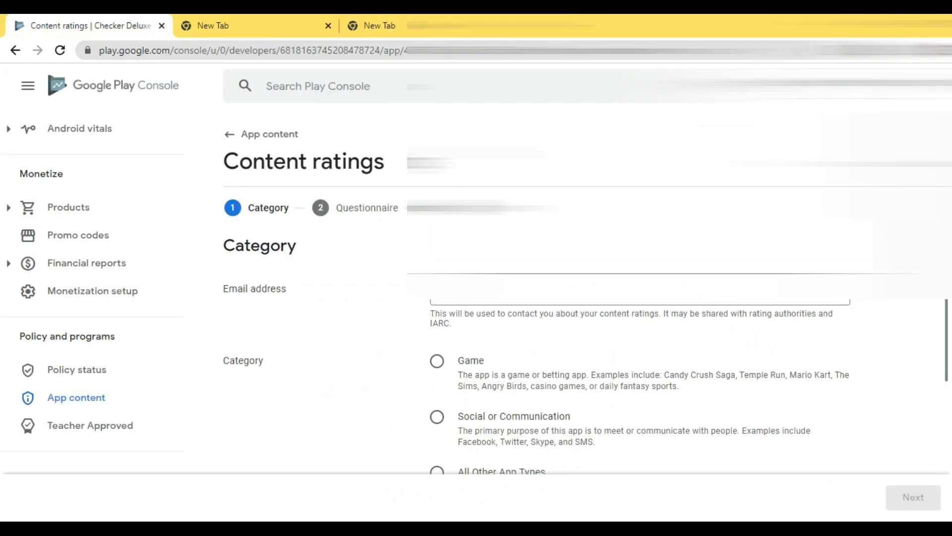
{"action": "left_click", "coordinate": [546, 289]}
{"action": "key", "text": "ctrl+v"}
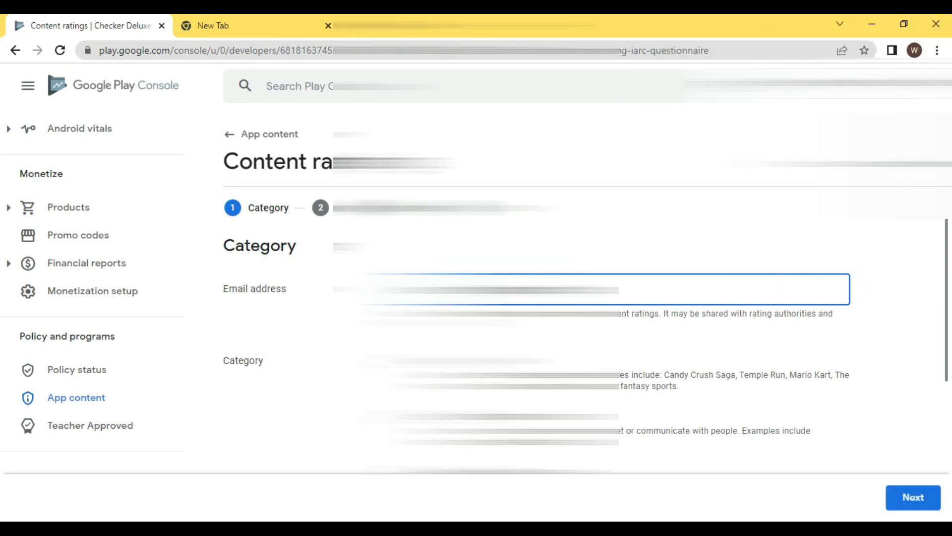
{"action": "scroll", "coordinate": [586, 298], "scroll_direction": "down", "scroll_amount": 5}
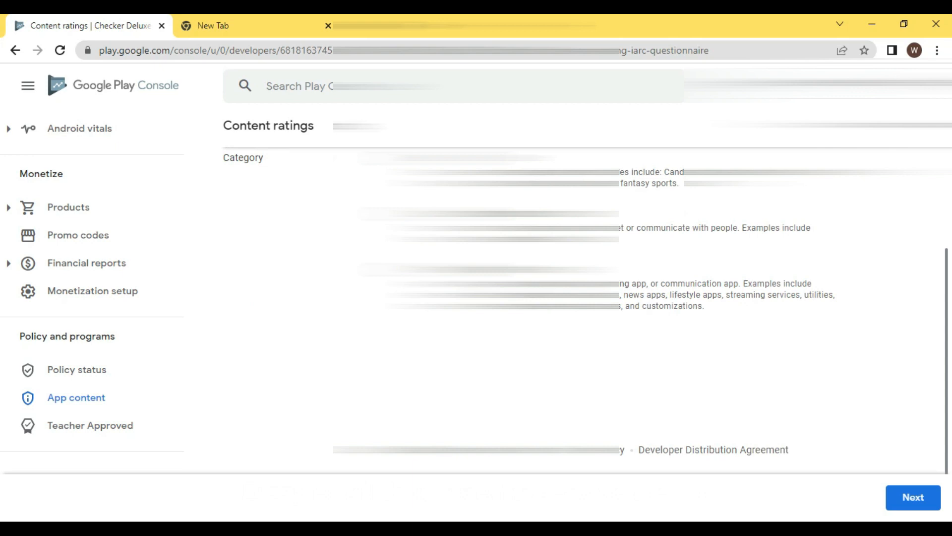
{"action": "scroll", "coordinate": [585, 297], "scroll_direction": "up", "scroll_amount": 2}
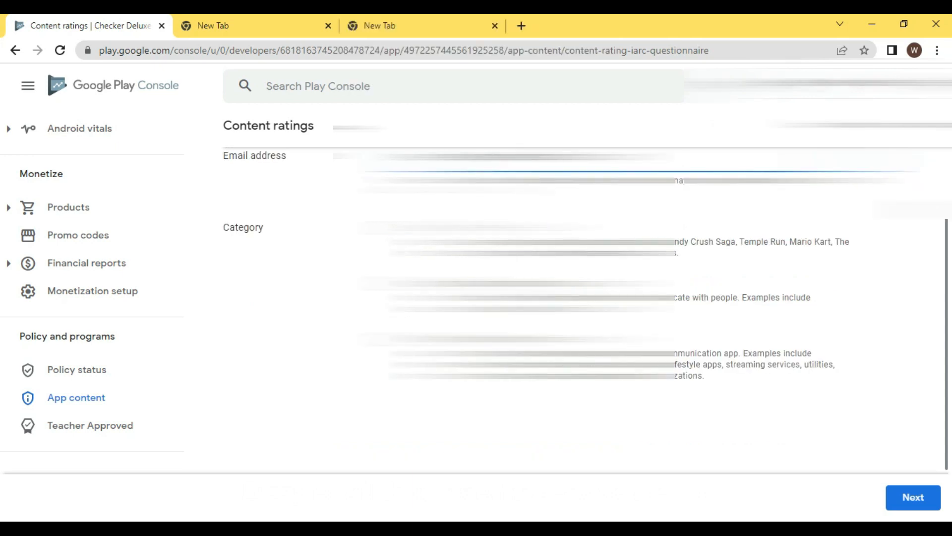
- Set the content ratings category to Game and continue to the questionnaire
{"action": "scroll", "coordinate": [585, 298], "scroll_direction": "up", "scroll_amount": 3}
{"action": "scroll", "coordinate": [585, 297], "scroll_direction": "down", "scroll_amount": 5}
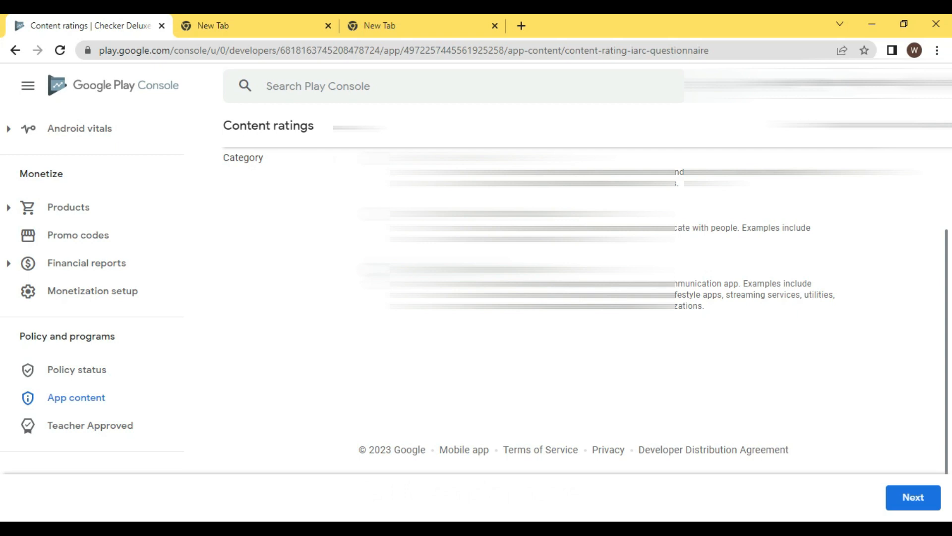
{"action": "scroll", "coordinate": [585, 297], "scroll_direction": "up", "scroll_amount": 3}
{"action": "scroll", "coordinate": [586, 298], "scroll_direction": "down", "scroll_amount": 3}
{"action": "scroll", "coordinate": [585, 298], "scroll_direction": "up", "scroll_amount": 3}
{"action": "scroll", "coordinate": [585, 297], "scroll_direction": "down", "scroll_amount": 3}
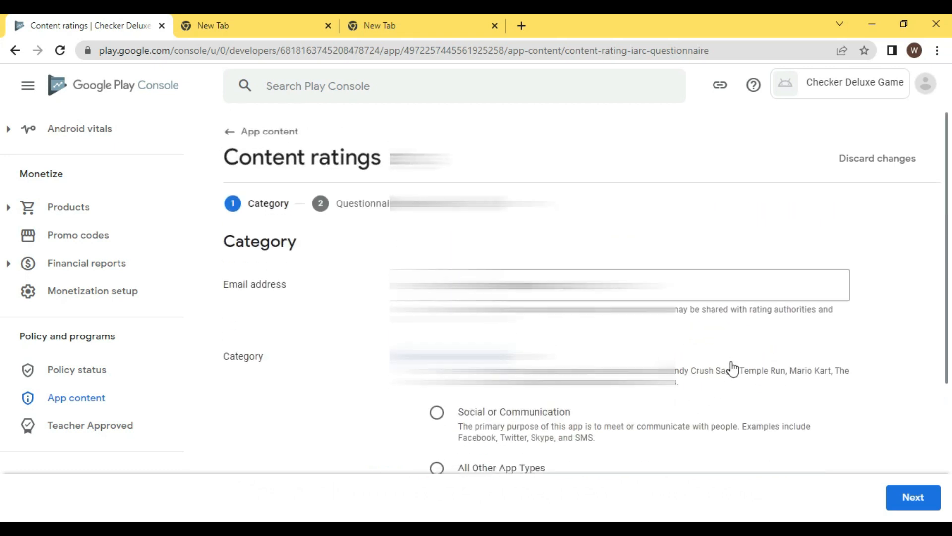
{"action": "scroll", "coordinate": [731, 367], "scroll_direction": "down", "scroll_amount": 5}
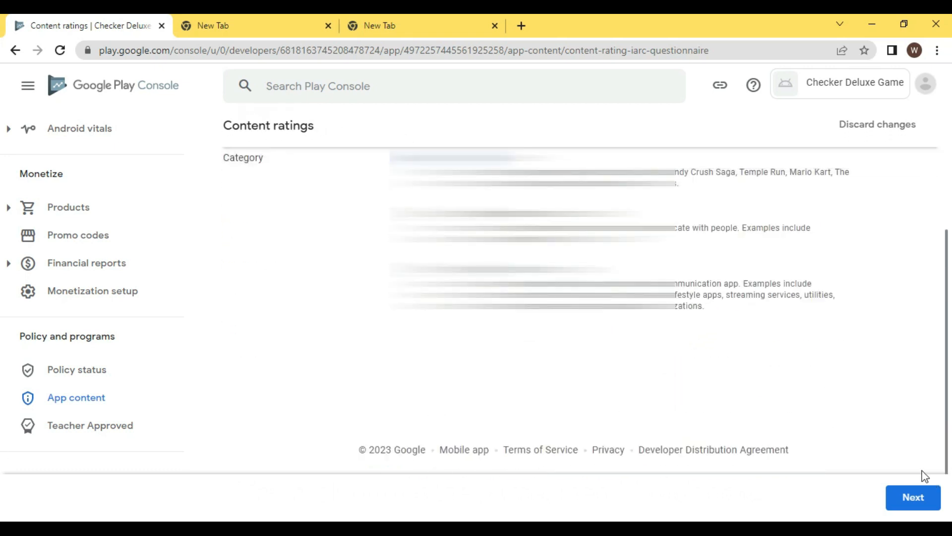
{"action": "left_click", "coordinate": [916, 506]}
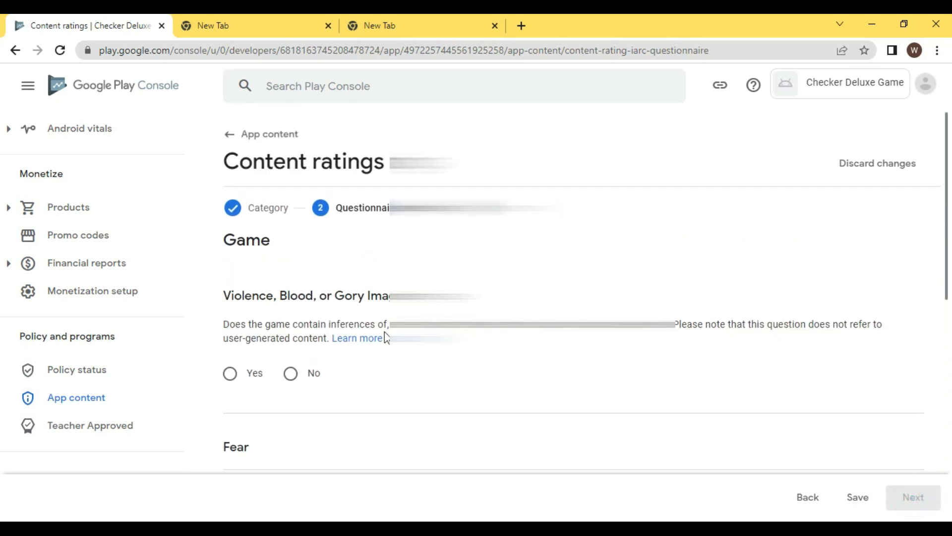
- Answer No to the Violence, Blood, or Gory Images question and to the Fear question
{"action": "scroll", "coordinate": [340, 329], "scroll_direction": "down", "scroll_amount": 3}
{"action": "scroll", "coordinate": [331, 323], "scroll_direction": "up", "scroll_amount": 3}
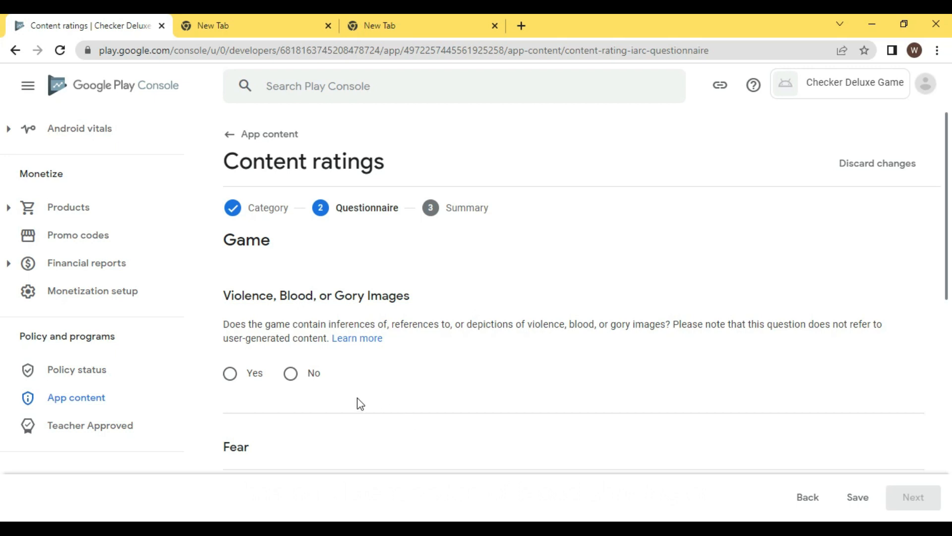
{"action": "left_click", "coordinate": [300, 375]}
{"action": "scroll", "coordinate": [353, 367], "scroll_direction": "down", "scroll_amount": 4}
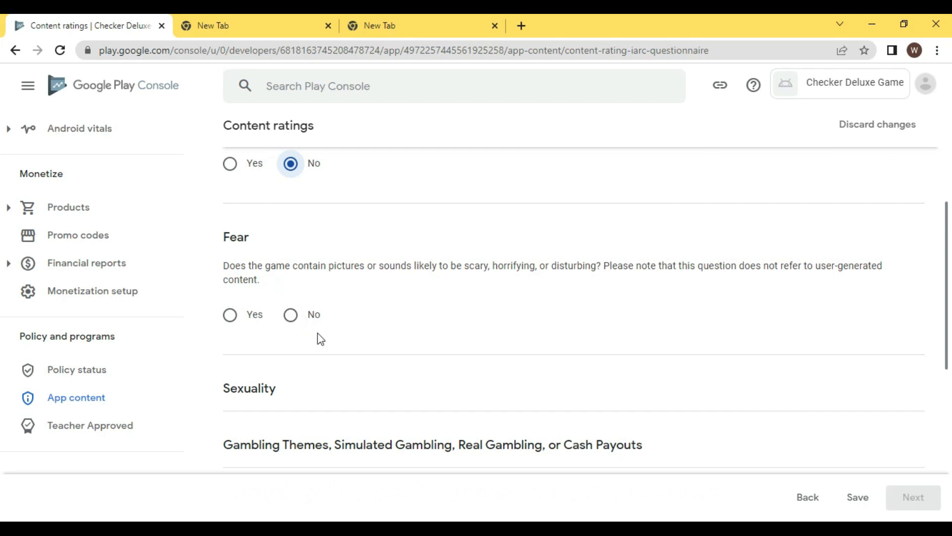
{"action": "left_click", "coordinate": [300, 319]}
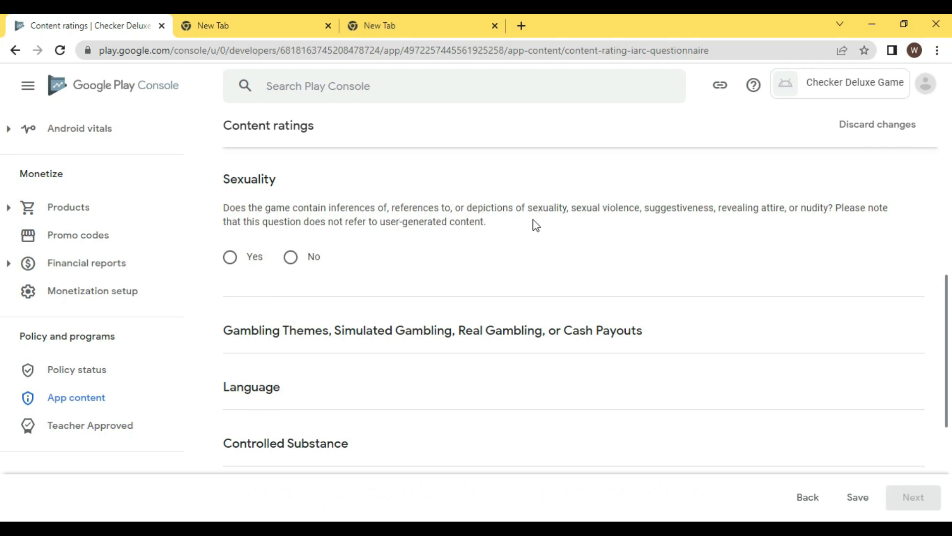
- Answer No to the Sexuality question and to the question on gambling themes, simulated or real gambling, or cash payouts
{"action": "left_click", "coordinate": [312, 261]}
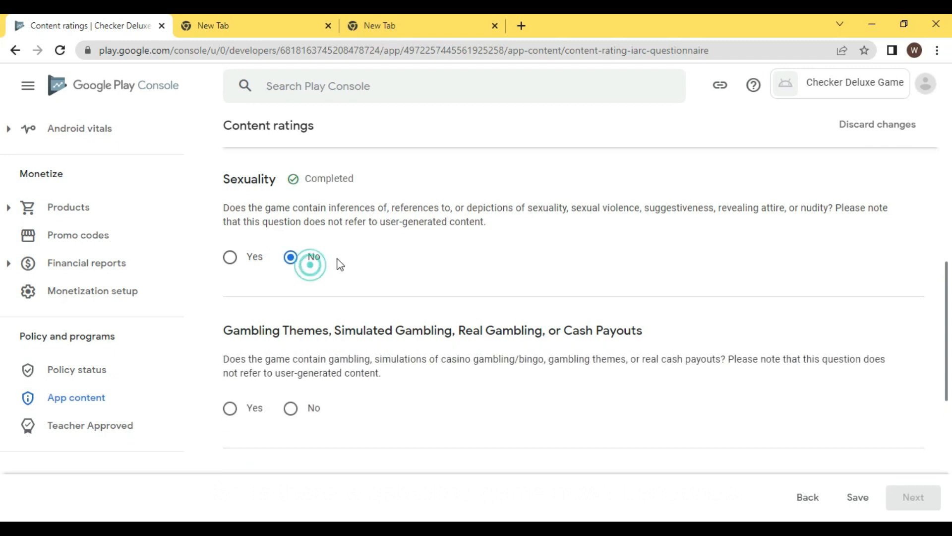
{"action": "scroll", "coordinate": [339, 266], "scroll_direction": "down", "scroll_amount": 1}
{"action": "left_click", "coordinate": [298, 339]}
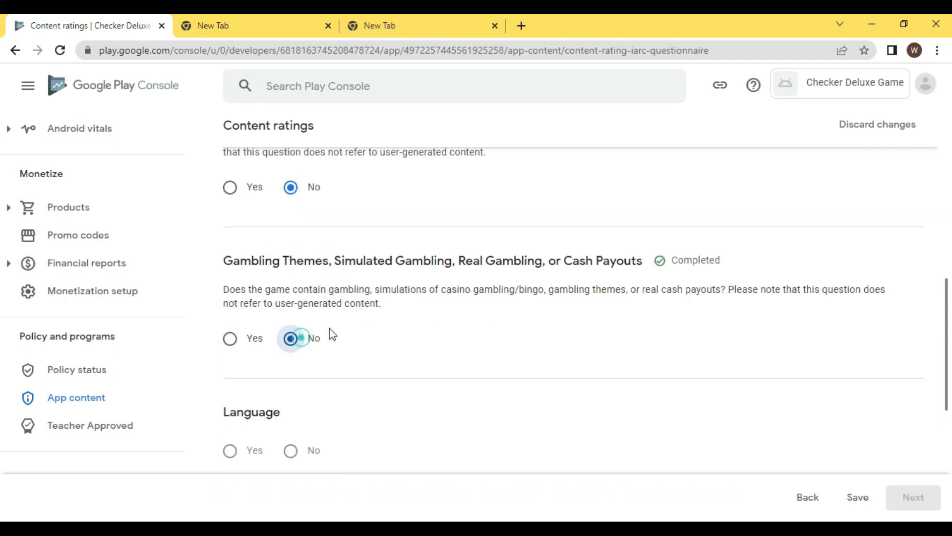
- Answer No to the Language, Controlled Substance and Crude Humor questions
{"action": "scroll", "coordinate": [337, 328], "scroll_direction": "down", "scroll_amount": 2}
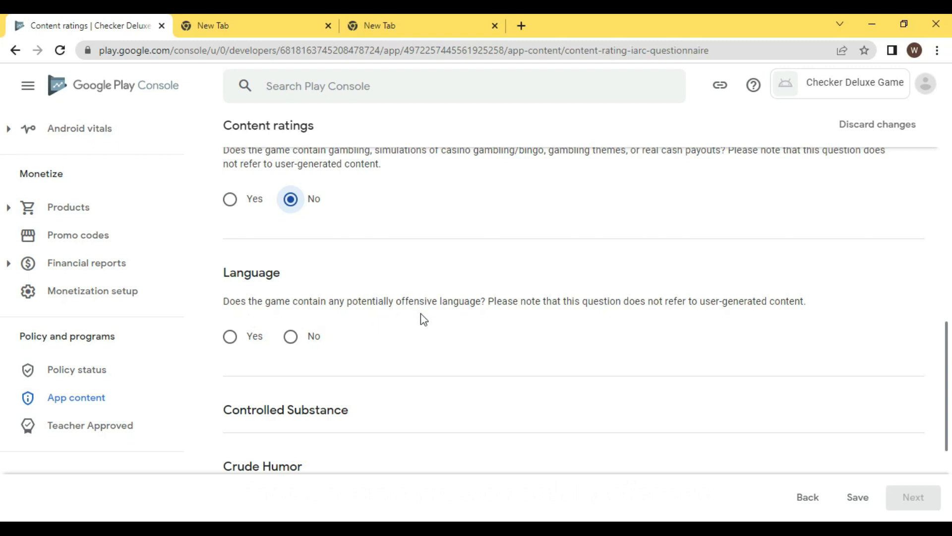
{"action": "left_click", "coordinate": [291, 336]}
{"action": "scroll", "coordinate": [377, 323], "scroll_direction": "down", "scroll_amount": 4}
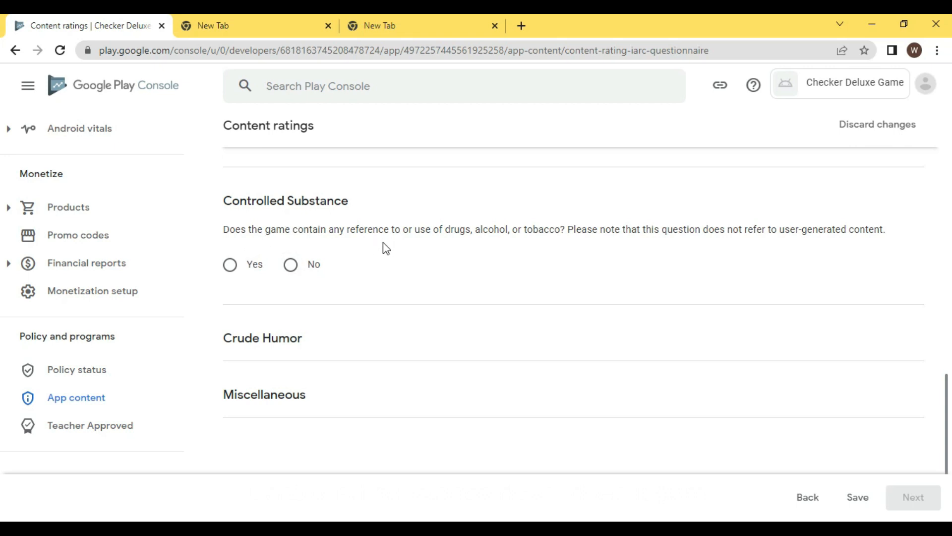
{"action": "left_click", "coordinate": [311, 265]}
{"action": "left_click", "coordinate": [295, 276]}
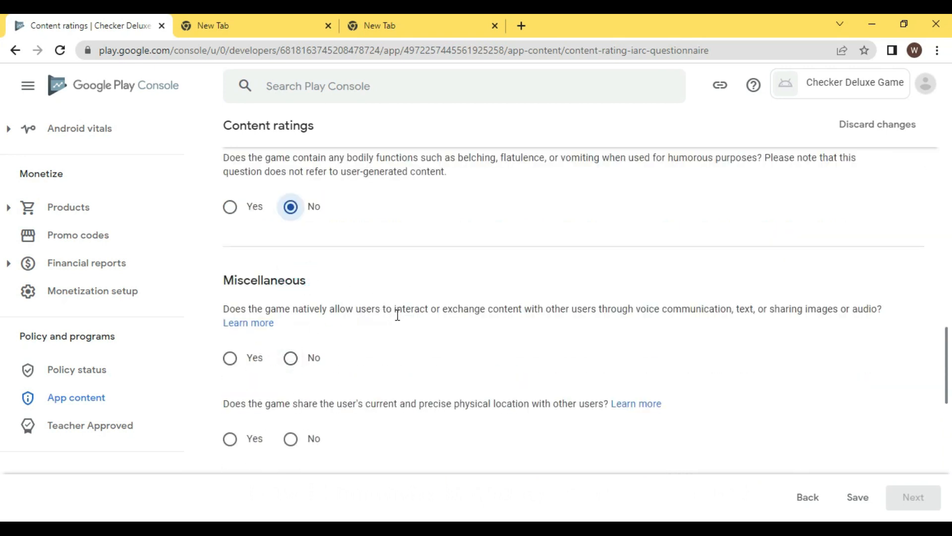
- Under Miscellaneous, answer No to user interaction or content exchange, sharing precise physical location, and purchasing digital goods
{"action": "scroll", "coordinate": [436, 325], "scroll_direction": "down", "scroll_amount": 1}
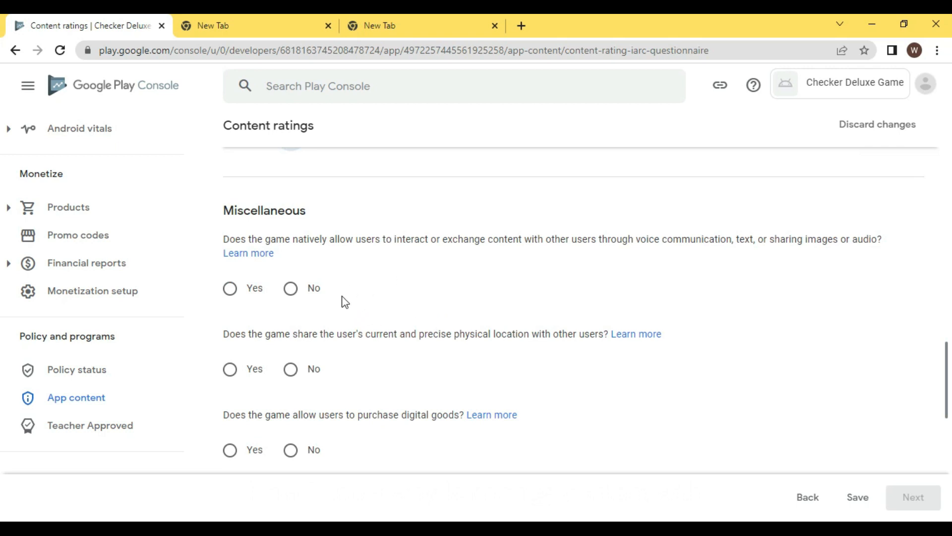
{"action": "left_click", "coordinate": [294, 290]}
{"action": "scroll", "coordinate": [348, 302], "scroll_direction": "down", "scroll_amount": 1}
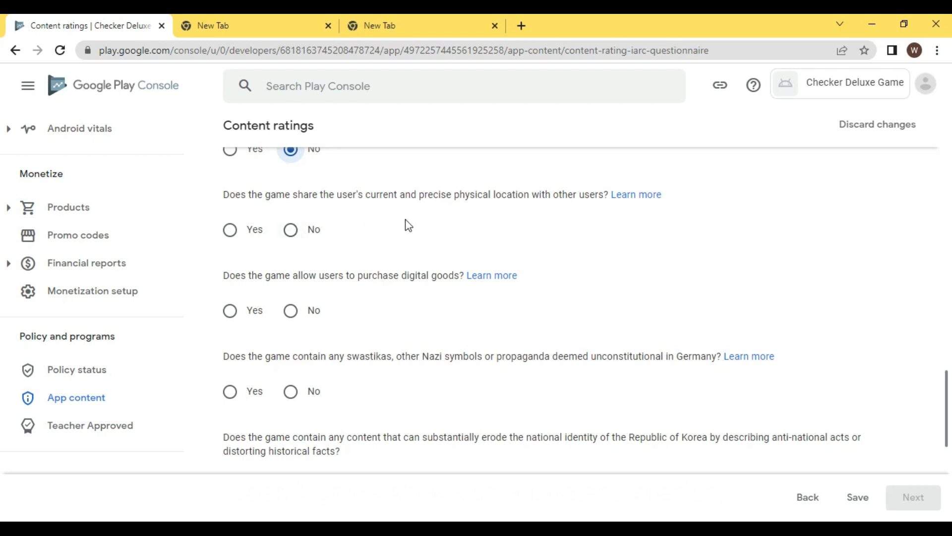
{"action": "left_click", "coordinate": [320, 233]}
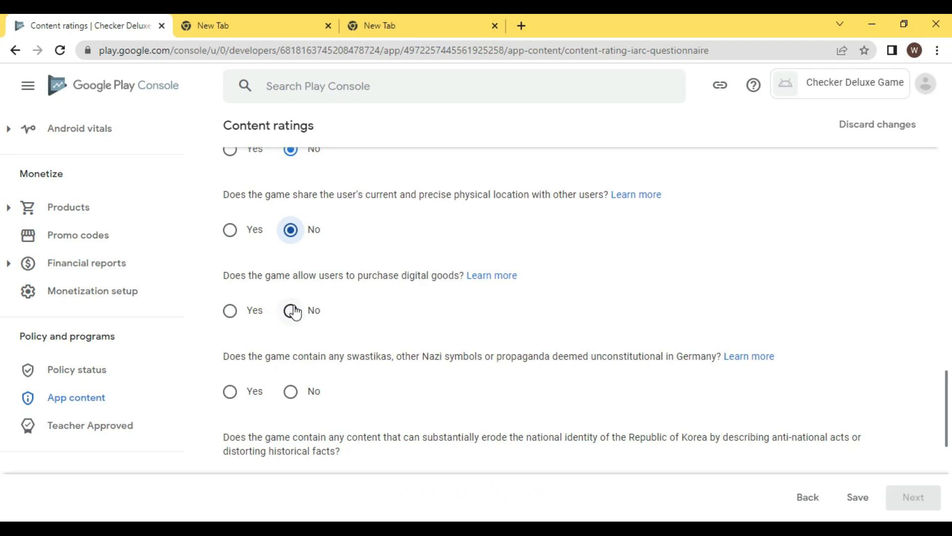
{"action": "left_click", "coordinate": [309, 313]}
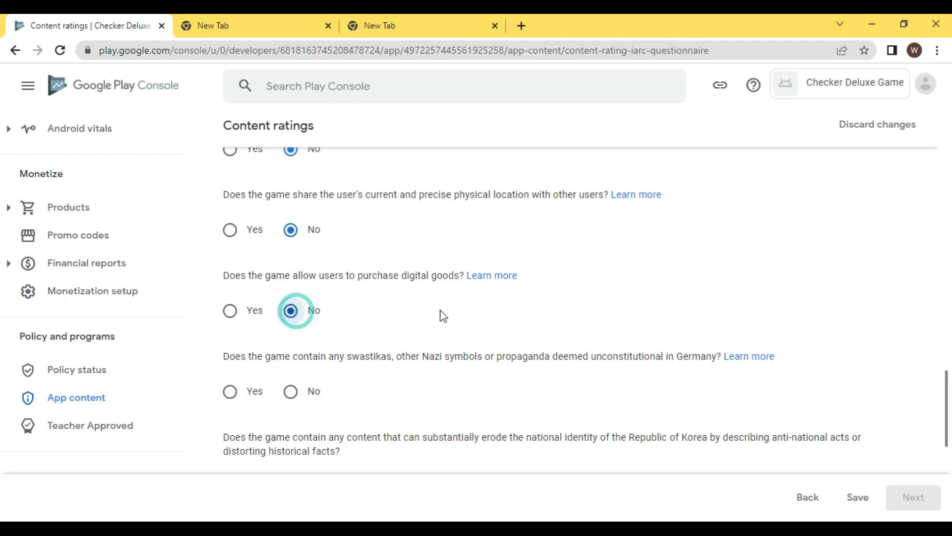
- Answer No to the remaining Miscellaneous questions on Nazi symbols, Korean national identity, criminal offense techniques and advocating terrorism
{"action": "scroll", "coordinate": [401, 335], "scroll_direction": "down", "scroll_amount": 2}
{"action": "scroll", "coordinate": [401, 336], "scroll_direction": "down", "scroll_amount": 1}
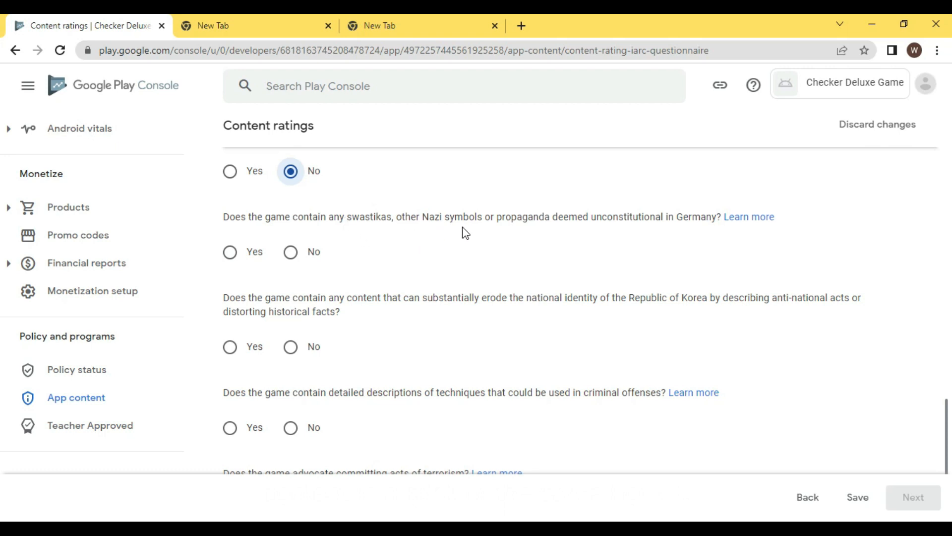
{"action": "left_click", "coordinate": [291, 252]}
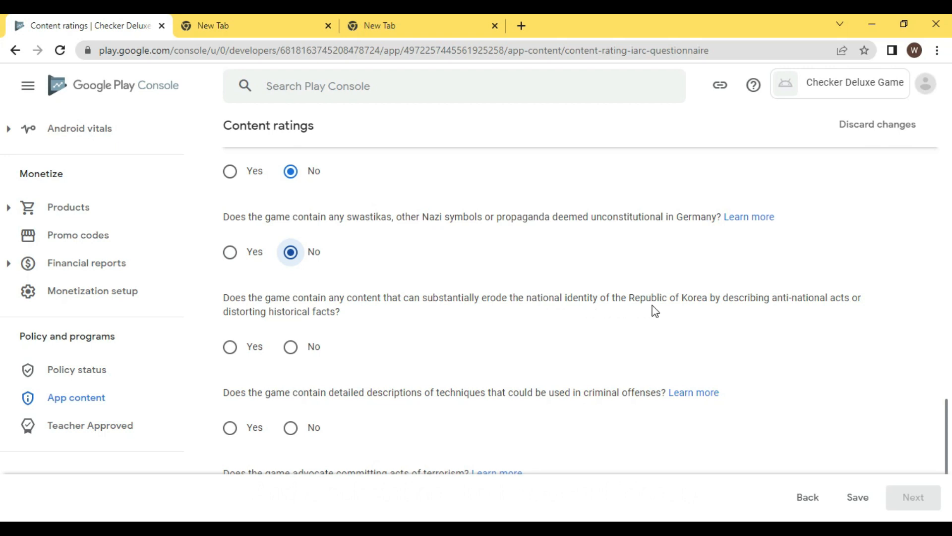
{"action": "left_click", "coordinate": [291, 346]}
{"action": "scroll", "coordinate": [406, 339], "scroll_direction": "down", "scroll_amount": 3}
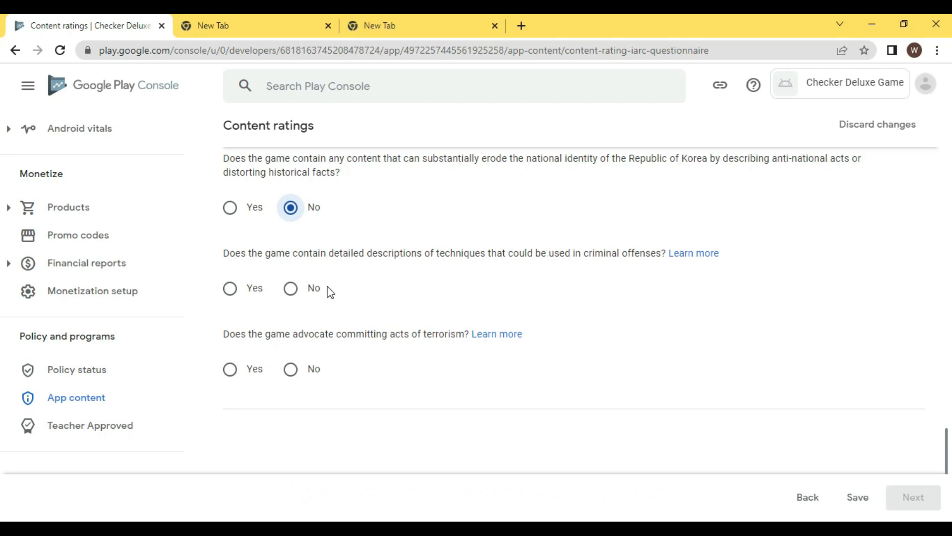
{"action": "left_click", "coordinate": [291, 288]}
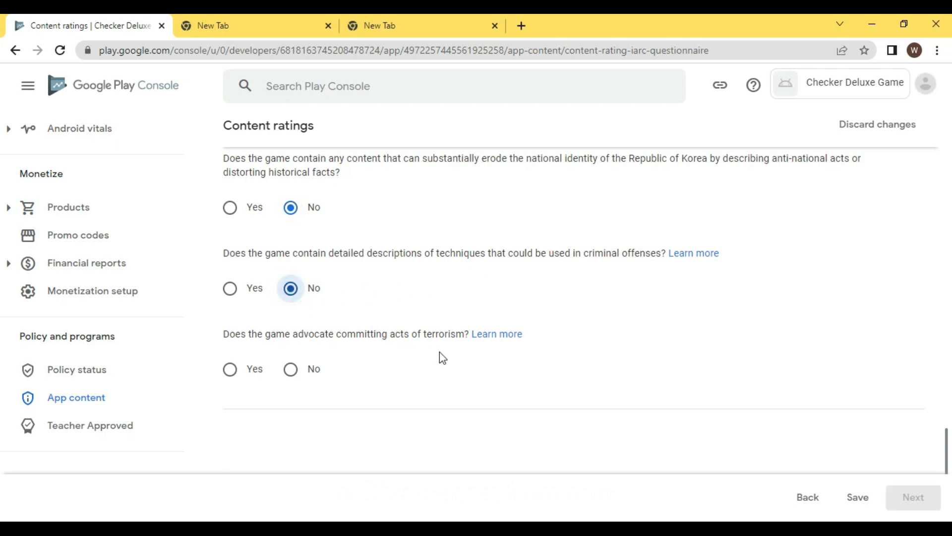
{"action": "scroll", "coordinate": [343, 363], "scroll_direction": "down", "scroll_amount": 1}
{"action": "left_click", "coordinate": [292, 309]}
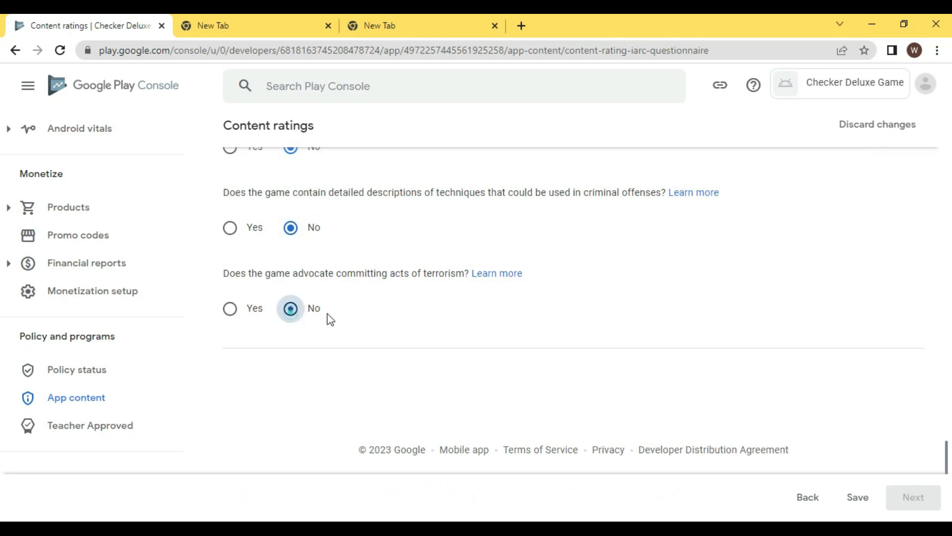
- Check the questionnaire answers, save them, and continue to the Summary
{"action": "scroll", "coordinate": [377, 308], "scroll_direction": "up", "scroll_amount": 20}
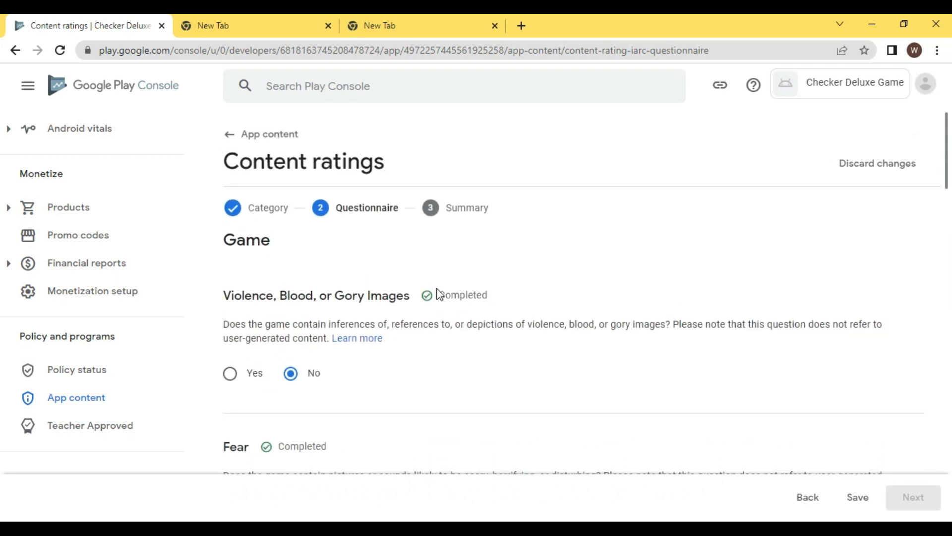
{"action": "scroll", "coordinate": [496, 302], "scroll_direction": "down", "scroll_amount": 20}
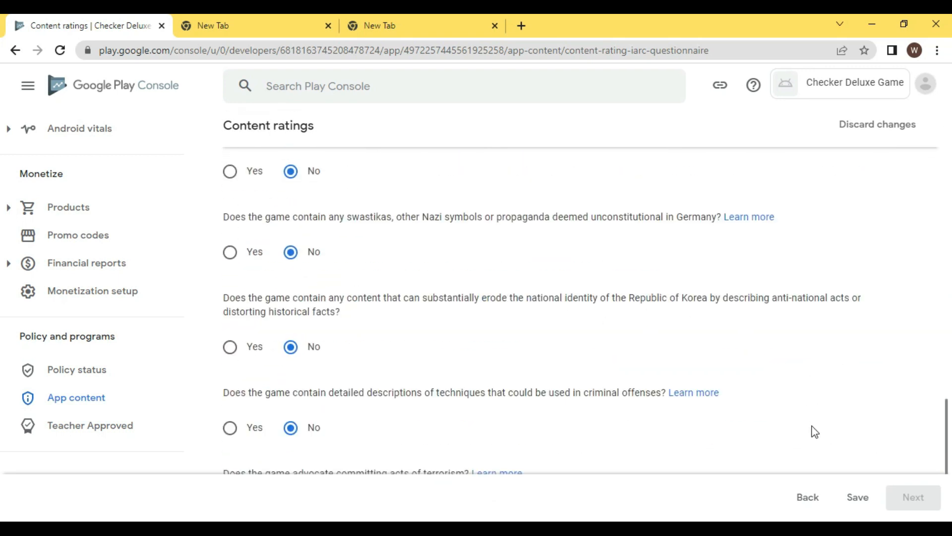
{"action": "left_click", "coordinate": [862, 498]}
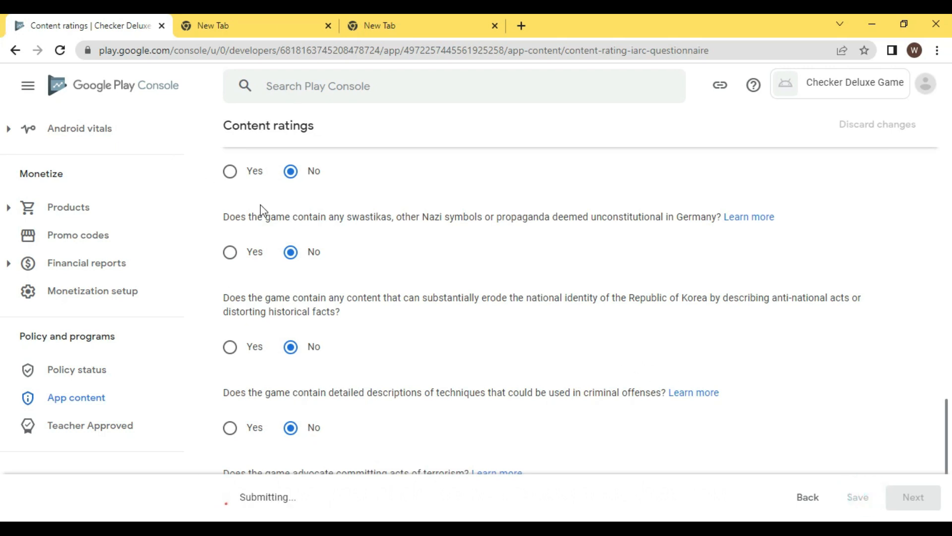
{"action": "scroll", "coordinate": [328, 273], "scroll_direction": "down", "scroll_amount": 5}
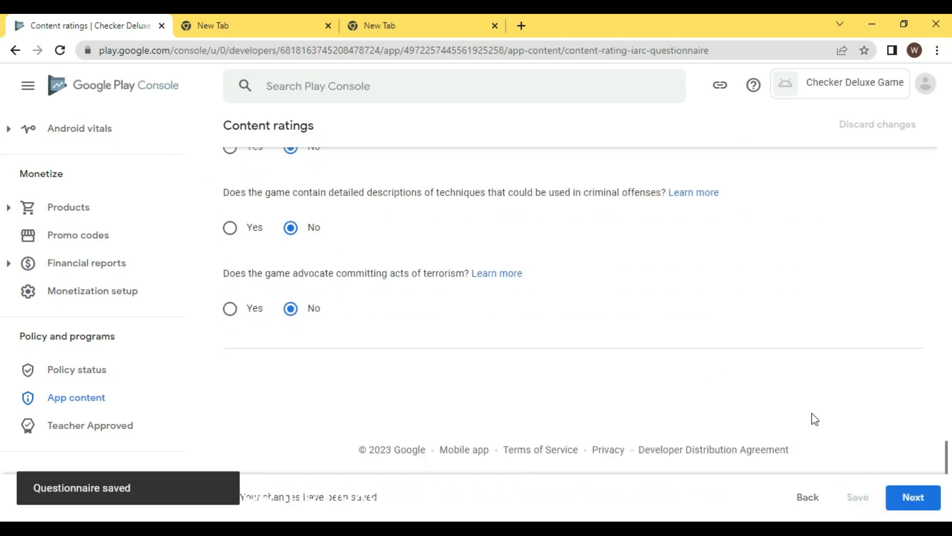
{"action": "scroll", "coordinate": [838, 424], "scroll_direction": "up", "scroll_amount": 10}
{"action": "left_click", "coordinate": [922, 494]}
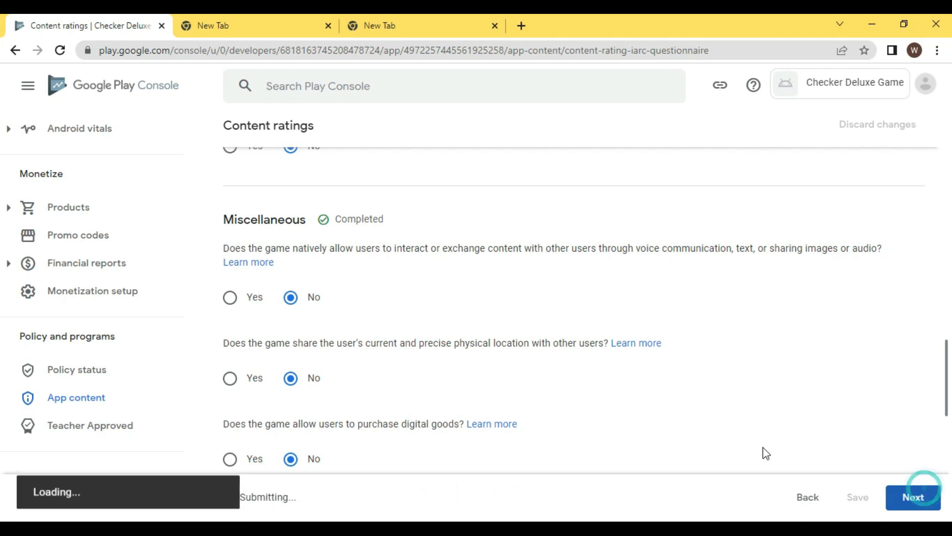
- Review the ratings summary for each region, including South Korea, Europe, Germany and Rest of world
{"action": "scroll", "coordinate": [763, 451], "scroll_direction": "down", "scroll_amount": 7}
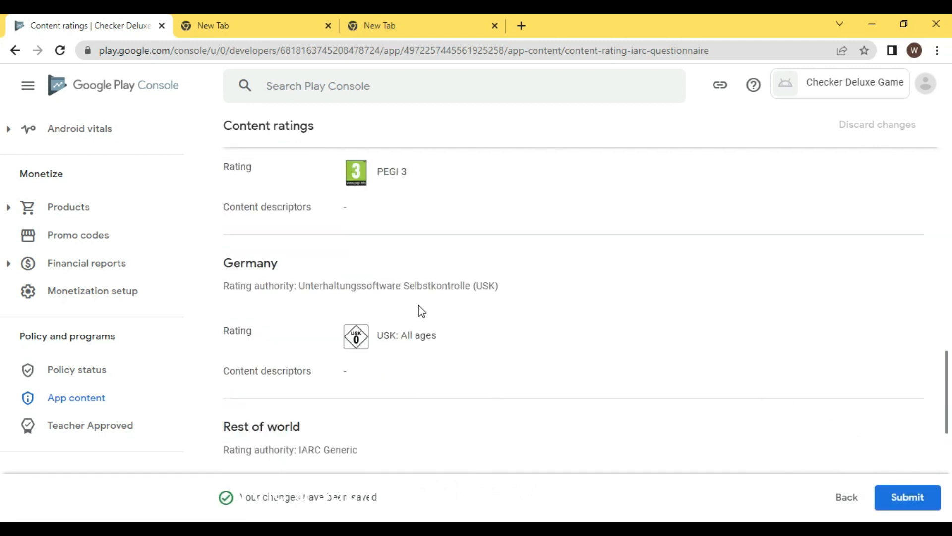
{"action": "scroll", "coordinate": [421, 311], "scroll_direction": "up", "scroll_amount": 5}
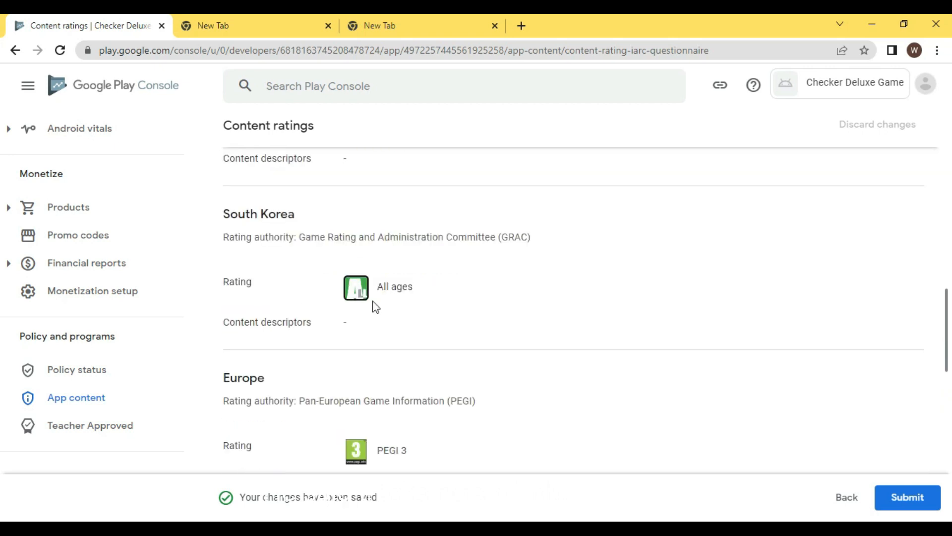
{"action": "left_click_drag", "start_coordinate": [376, 296], "coordinate": [402, 286]}
{"action": "left_click", "coordinate": [408, 289]}
{"action": "scroll", "coordinate": [406, 314], "scroll_direction": "down", "scroll_amount": 4}
{"action": "scroll", "coordinate": [389, 323], "scroll_direction": "down", "scroll_amount": 4}
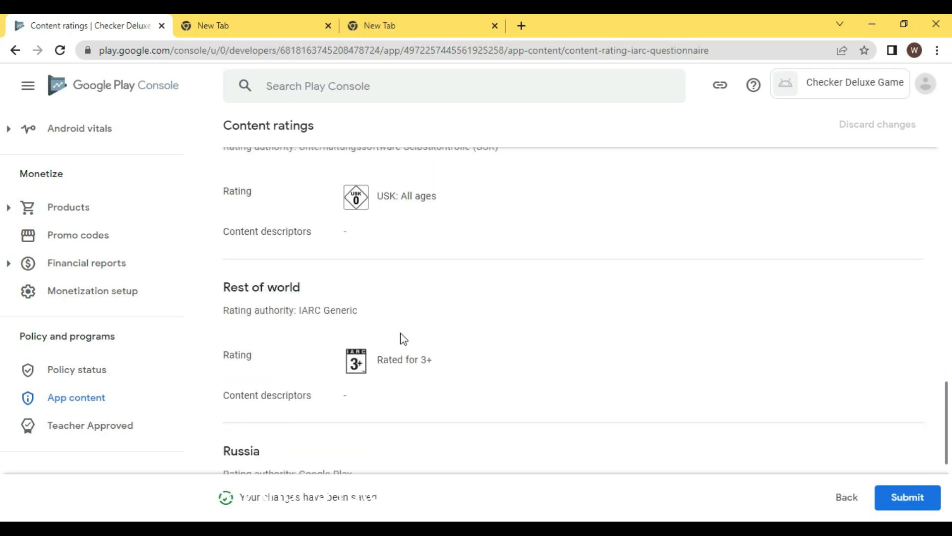
{"action": "left_click", "coordinate": [426, 359]}
{"action": "left_click", "coordinate": [438, 353]}
{"action": "left_click", "coordinate": [424, 355]}
{"action": "left_click_drag", "start_coordinate": [416, 359], "coordinate": [428, 356]}
{"action": "left_click", "coordinate": [421, 353]}
{"action": "scroll", "coordinate": [326, 291], "scroll_direction": "up", "scroll_amount": 5}
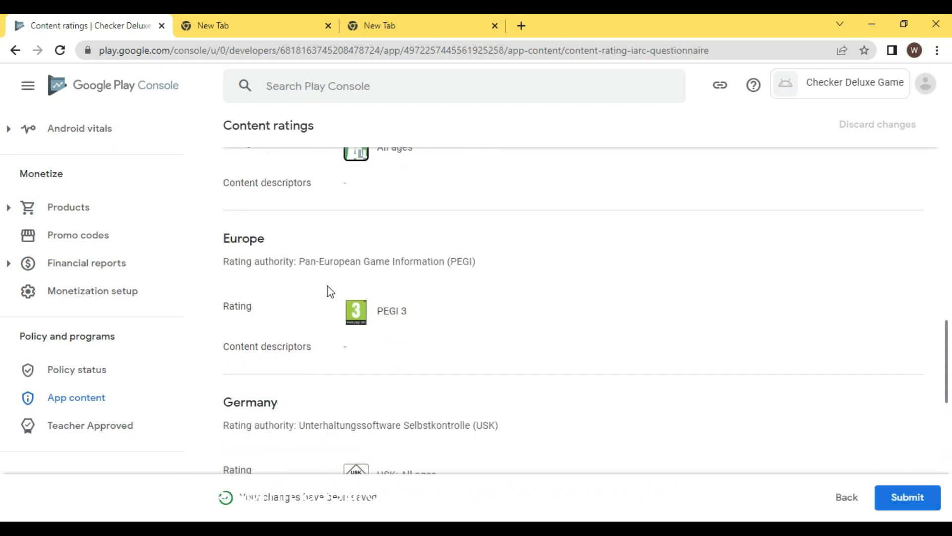
{"action": "scroll", "coordinate": [391, 307], "scroll_direction": "up", "scroll_amount": 2}
{"action": "left_click_drag", "start_coordinate": [379, 230], "coordinate": [424, 225]}
{"action": "left_click", "coordinate": [425, 225]}
{"action": "scroll", "coordinate": [381, 319], "scroll_direction": "down", "scroll_amount": 4}
{"action": "scroll", "coordinate": [382, 328], "scroll_direction": "down", "scroll_amount": 1}
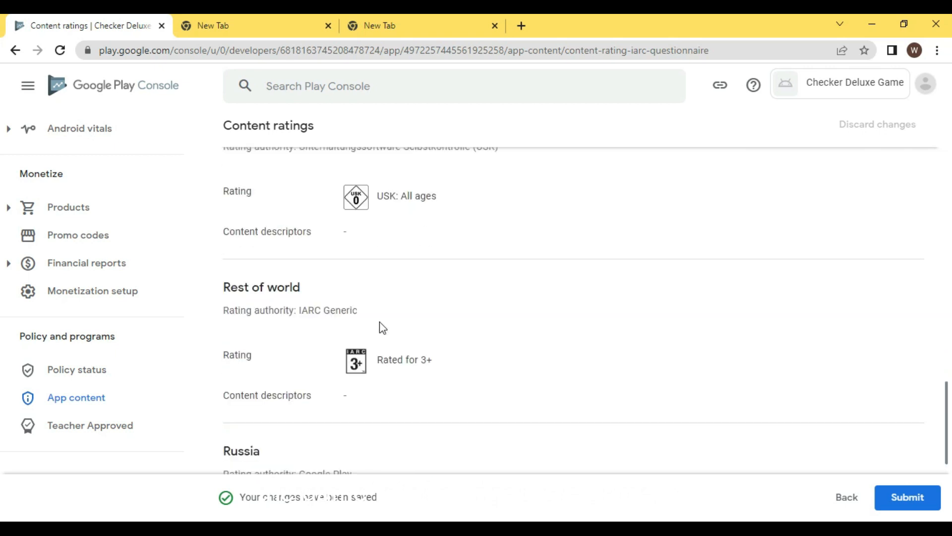
{"action": "left_click_drag", "start_coordinate": [400, 197], "coordinate": [439, 199]}
{"action": "left_click", "coordinate": [440, 205]}
{"action": "scroll", "coordinate": [340, 232], "scroll_direction": "up", "scroll_amount": 2}
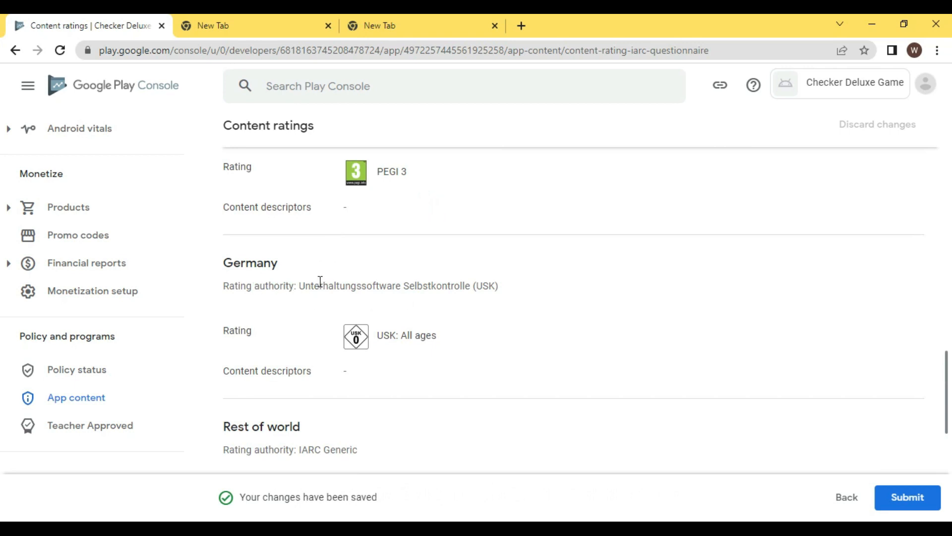
{"action": "scroll", "coordinate": [362, 308], "scroll_direction": "up", "scroll_amount": 4}
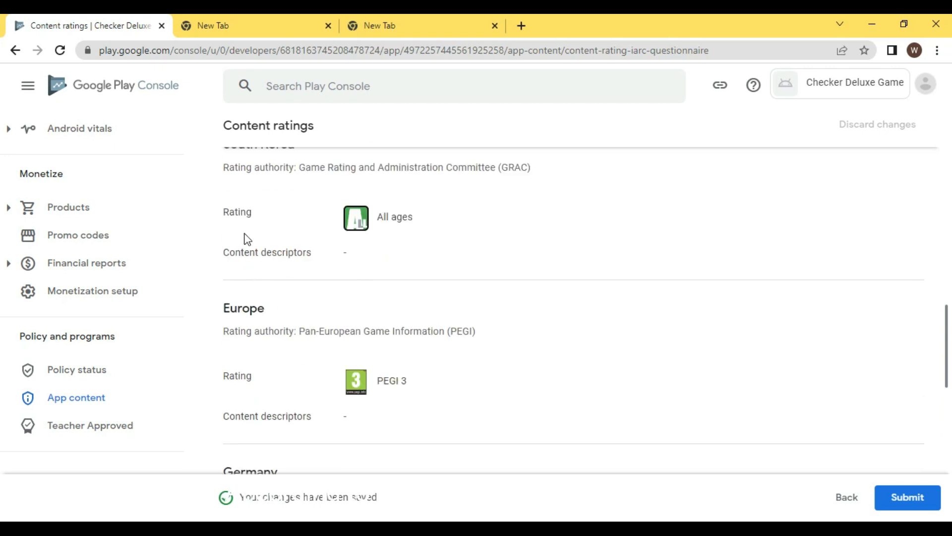
{"action": "scroll", "coordinate": [437, 260], "scroll_direction": "down", "scroll_amount": 3}
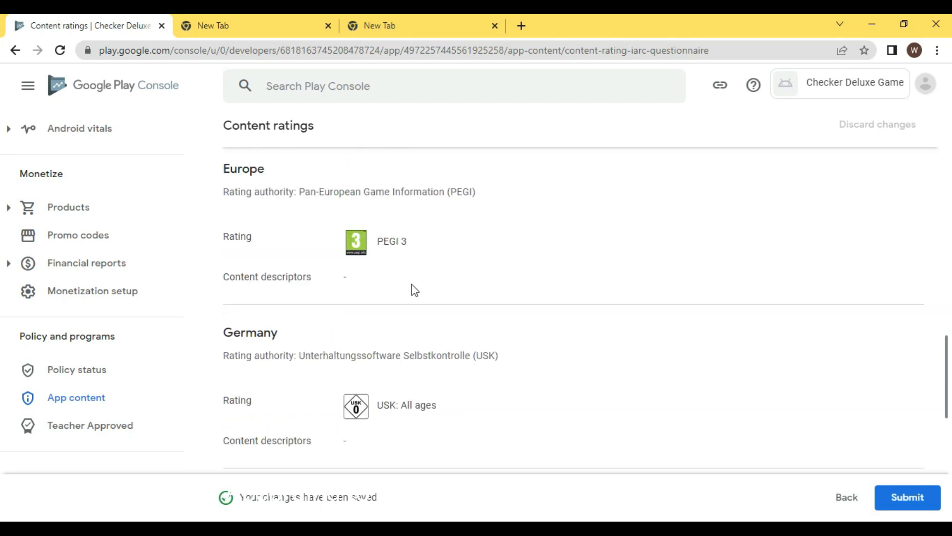
{"action": "scroll", "coordinate": [391, 286], "scroll_direction": "down", "scroll_amount": 1}
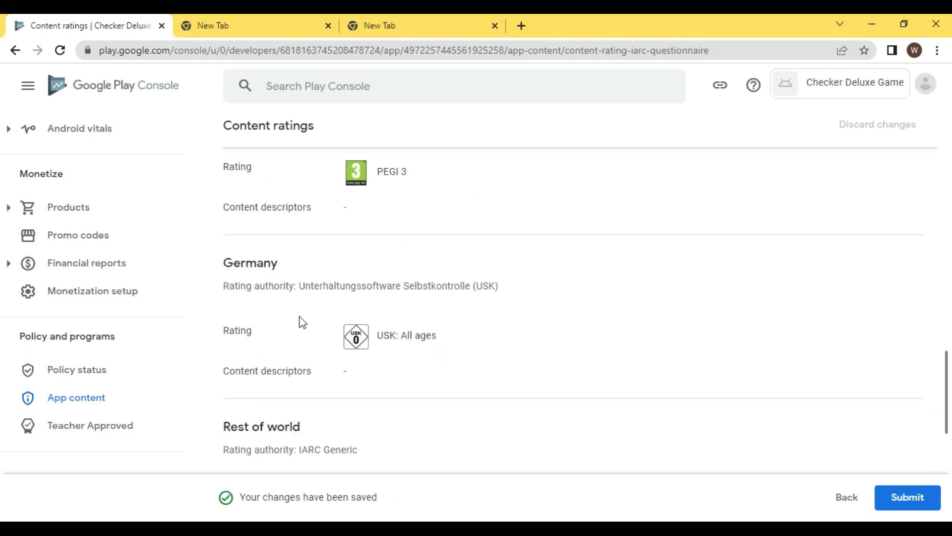
- Check the Rest of world and Russia ratings, submit the content ratings, and return to App content
{"action": "scroll", "coordinate": [301, 323], "scroll_direction": "down", "scroll_amount": 2}
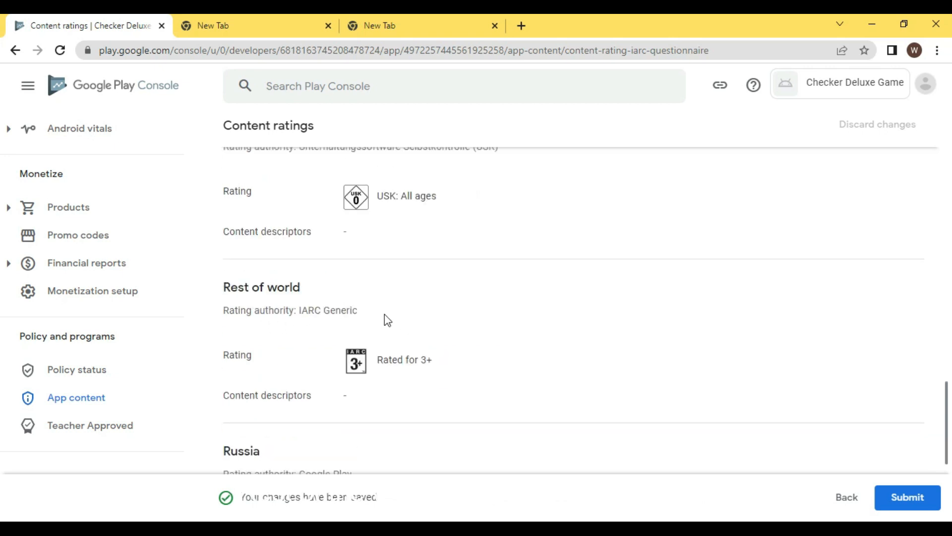
{"action": "left_click_drag", "start_coordinate": [423, 360], "coordinate": [461, 365]}
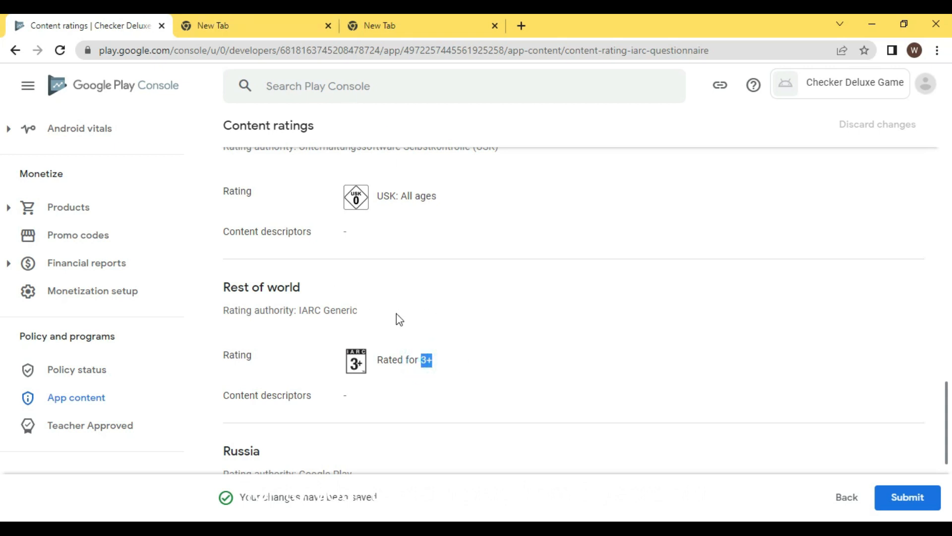
{"action": "scroll", "coordinate": [397, 314], "scroll_direction": "down", "scroll_amount": 1}
{"action": "left_click", "coordinate": [439, 290]}
{"action": "mouse_move", "coordinate": [428, 291]}
{"action": "left_mouse_down"}
{"action": "mouse_move", "coordinate": [437, 296]}
{"action": "mouse_move", "coordinate": [425, 292]}
{"action": "left_mouse_up"}
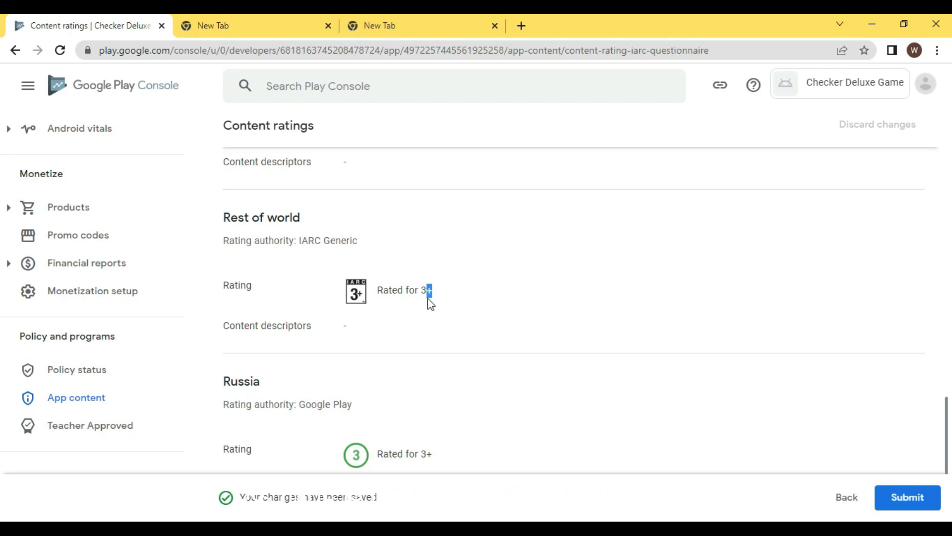
{"action": "left_click_drag", "start_coordinate": [422, 294], "coordinate": [444, 301]}
{"action": "left_click", "coordinate": [435, 293]}
{"action": "scroll", "coordinate": [574, 298], "scroll_direction": "down", "scroll_amount": 3}
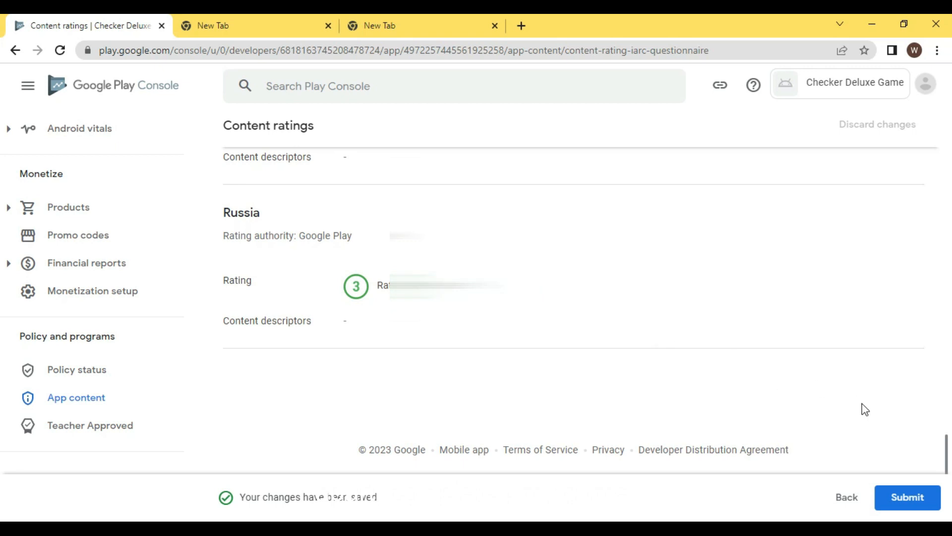
{"action": "left_click", "coordinate": [917, 497]}
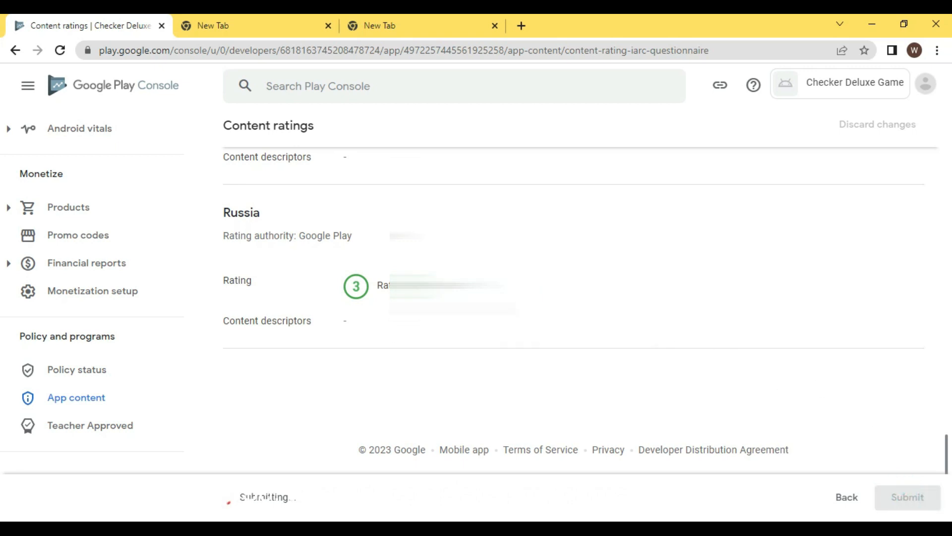
{"action": "left_click", "coordinate": [279, 146]}
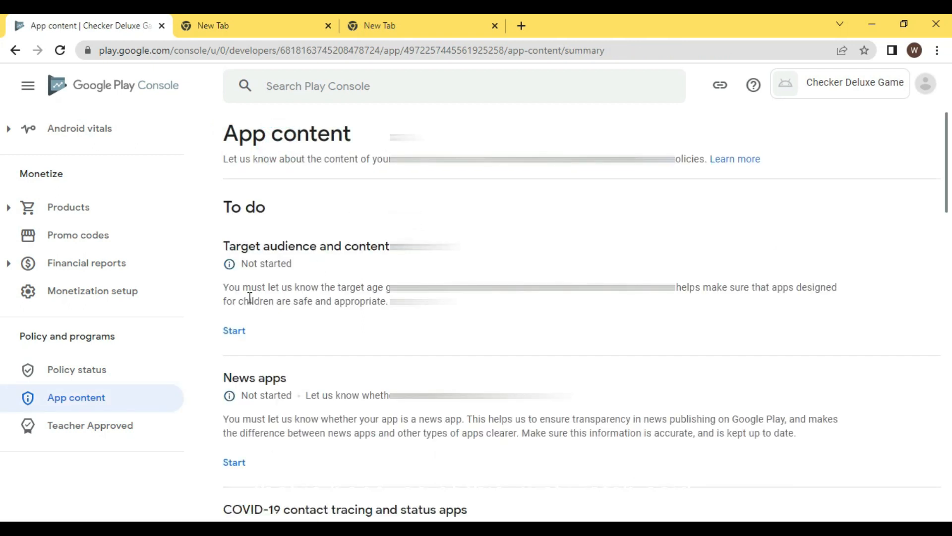
- Start the Target audience and content declaration, choose 18 and over as the target age group, and continue
{"action": "left_click", "coordinate": [235, 331]}
{"action": "scroll", "coordinate": [424, 273], "scroll_direction": "down", "scroll_amount": 3}
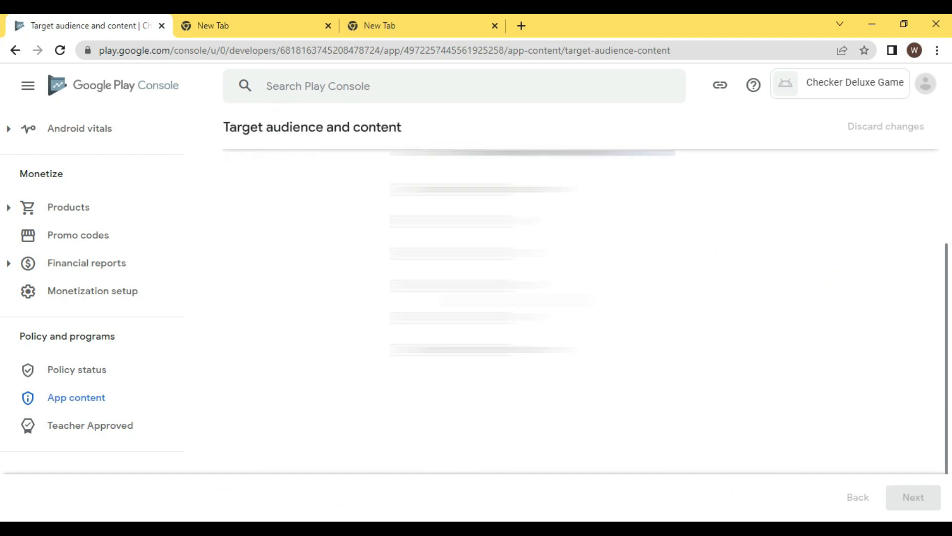
{"action": "scroll", "coordinate": [444, 238], "scroll_direction": "up", "scroll_amount": 1}
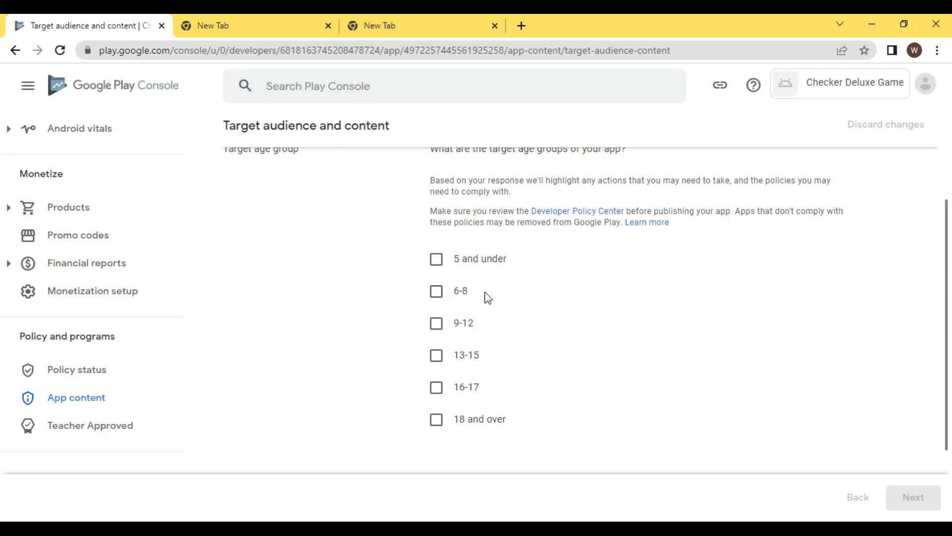
{"action": "scroll", "coordinate": [485, 298], "scroll_direction": "down", "scroll_amount": 1}
{"action": "scroll", "coordinate": [485, 298], "scroll_direction": "up", "scroll_amount": 1}
{"action": "scroll", "coordinate": [485, 297], "scroll_direction": "down", "scroll_amount": 2}
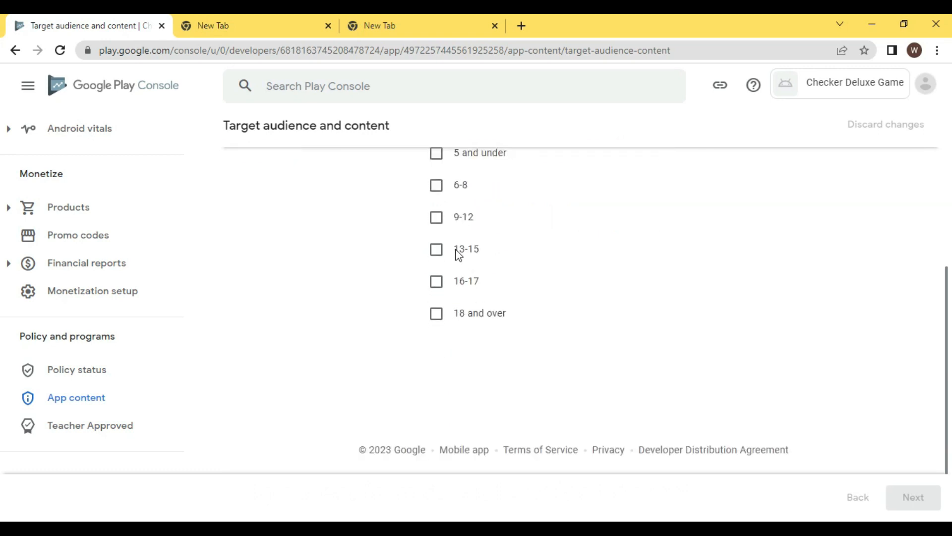
{"action": "scroll", "coordinate": [453, 248], "scroll_direction": "up", "scroll_amount": 3}
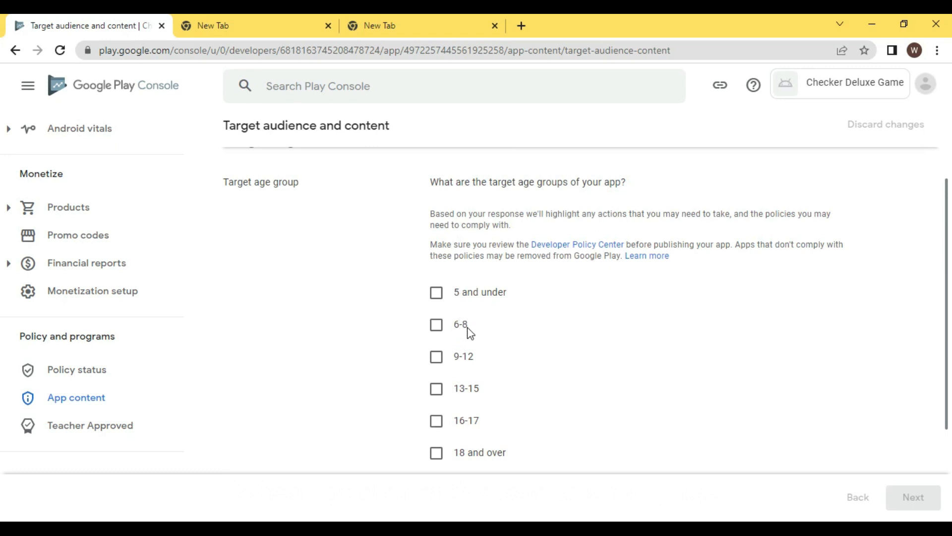
{"action": "scroll", "coordinate": [459, 340], "scroll_direction": "down", "scroll_amount": 3}
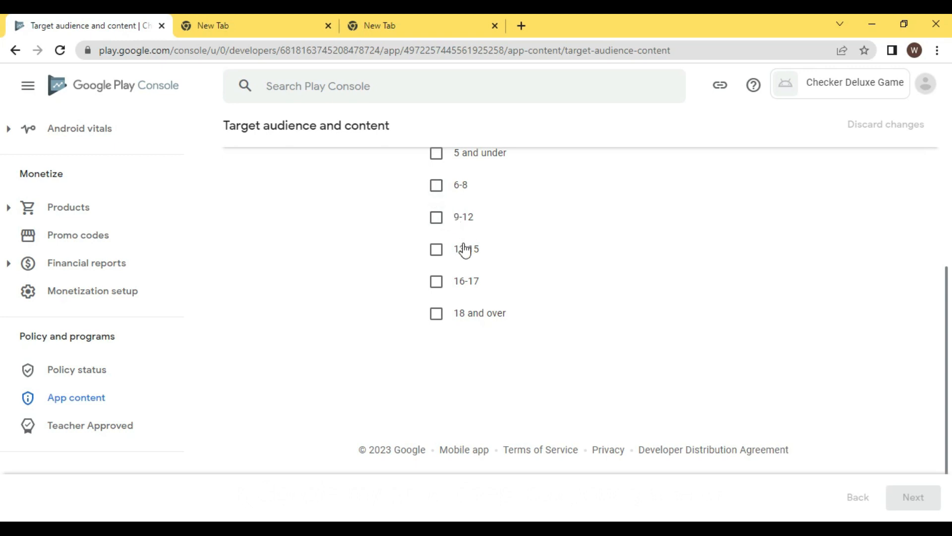
{"action": "left_click", "coordinate": [436, 313]}
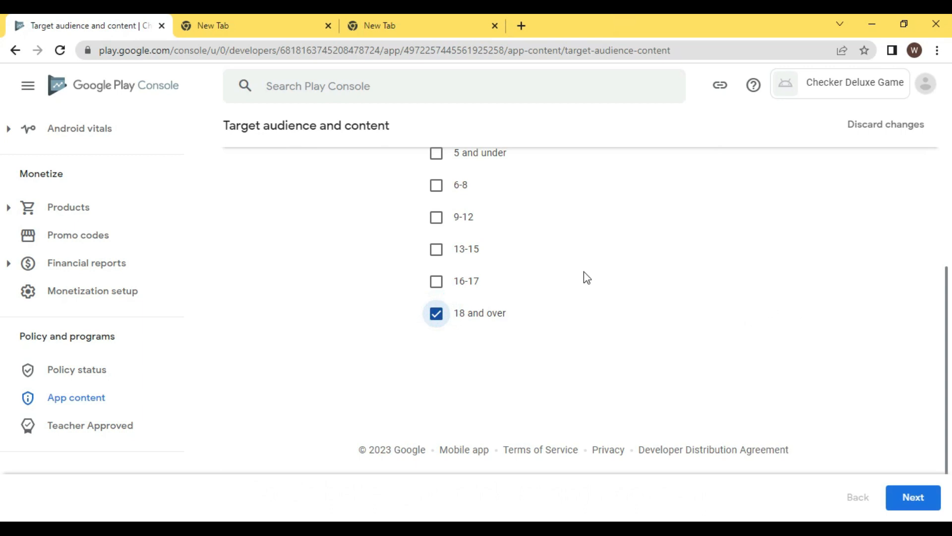
{"action": "scroll", "coordinate": [538, 275], "scroll_direction": "up", "scroll_amount": 5}
{"action": "scroll", "coordinate": [537, 270], "scroll_direction": "down", "scroll_amount": 5}
{"action": "left_click", "coordinate": [902, 501]}
- Answer No to the store listing unintentionally appealing to children, save the target audience declaration, and return to App content
{"action": "scroll", "coordinate": [754, 461], "scroll_direction": "down", "scroll_amount": 5}
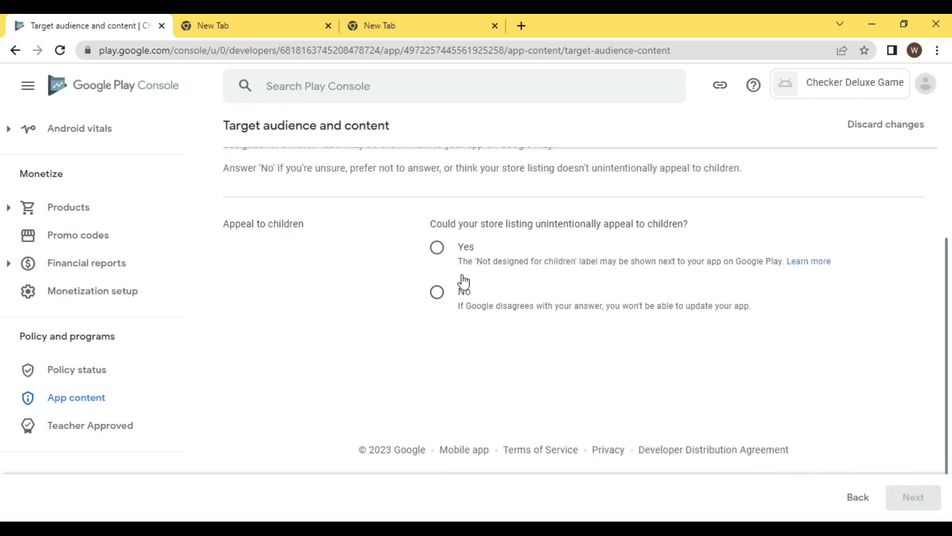
{"action": "left_click", "coordinate": [447, 302]}
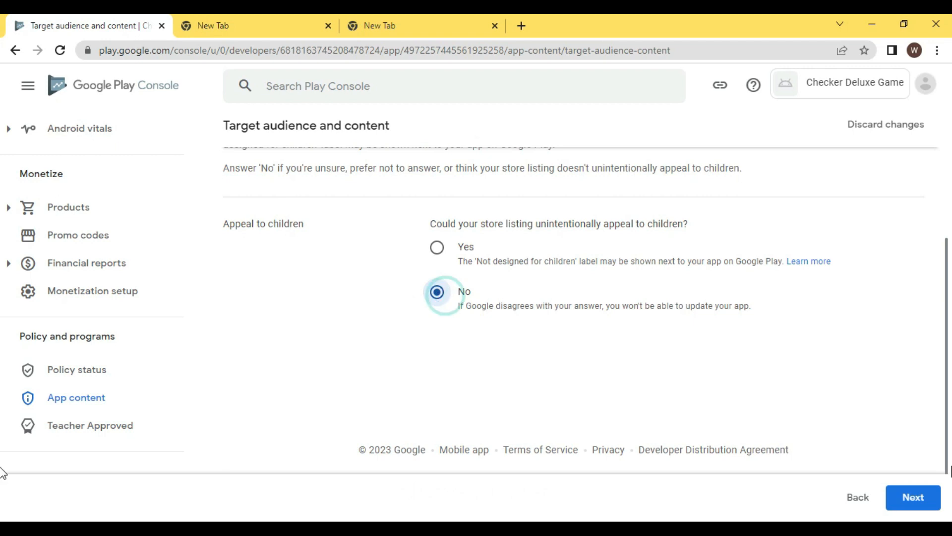
{"action": "left_click", "coordinate": [915, 501]}
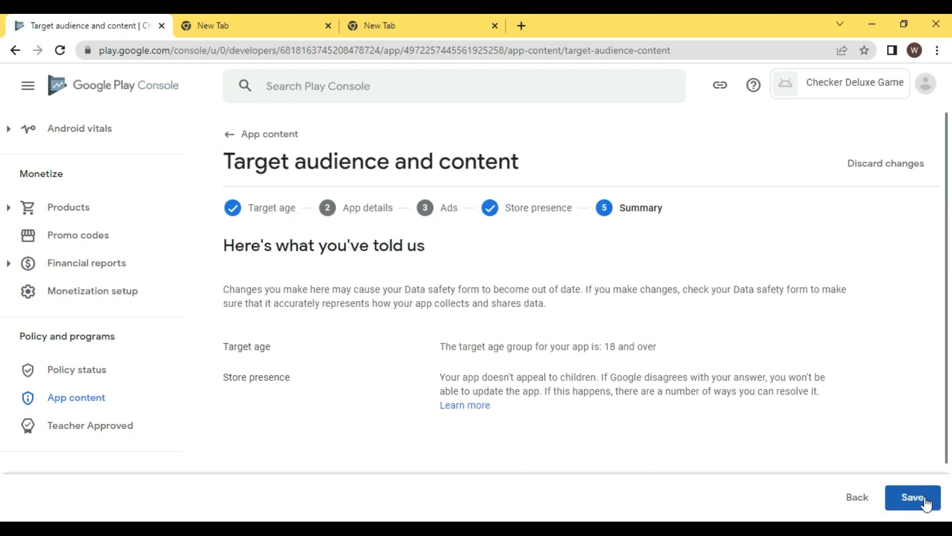
{"action": "left_click", "coordinate": [913, 498]}
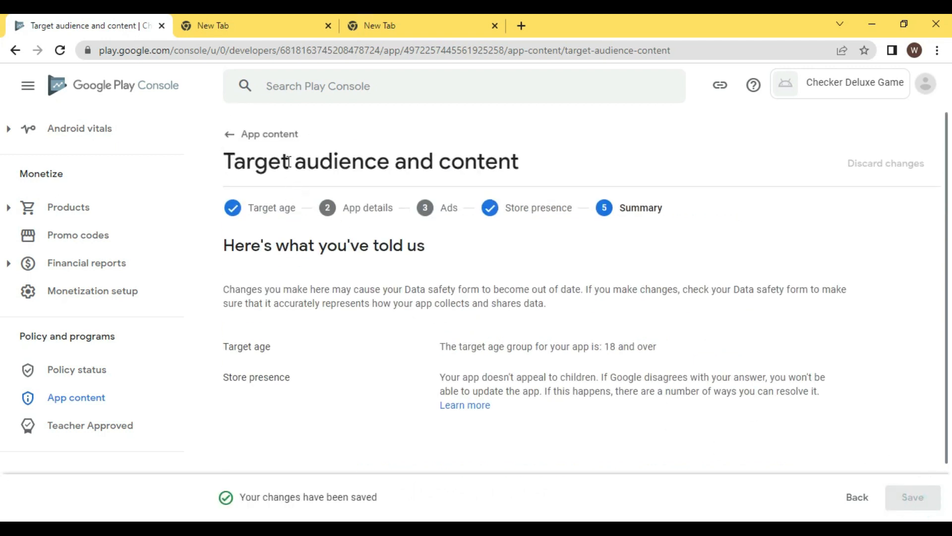
{"action": "left_click", "coordinate": [281, 137]}
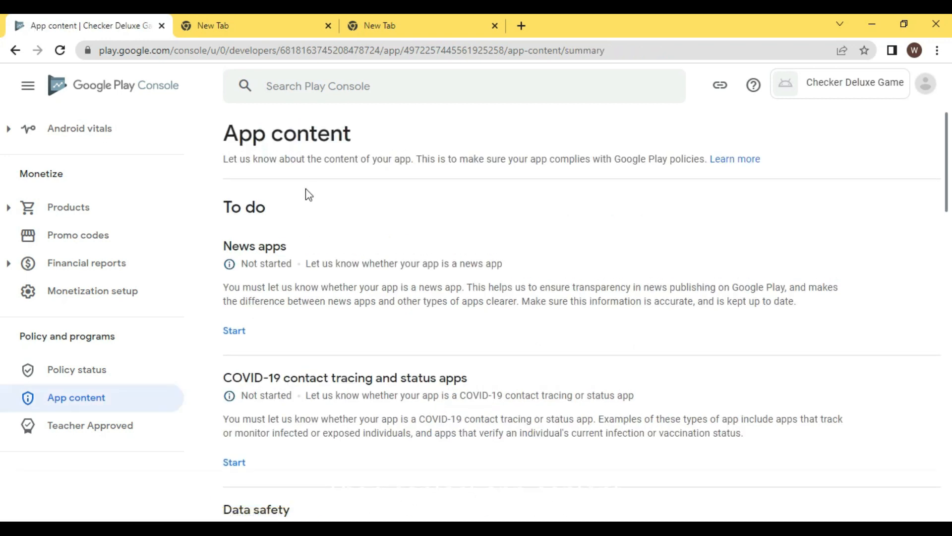
- Declare in the News apps section that the app is not a news app, save, and return to App content
{"action": "left_click", "coordinate": [235, 331]}
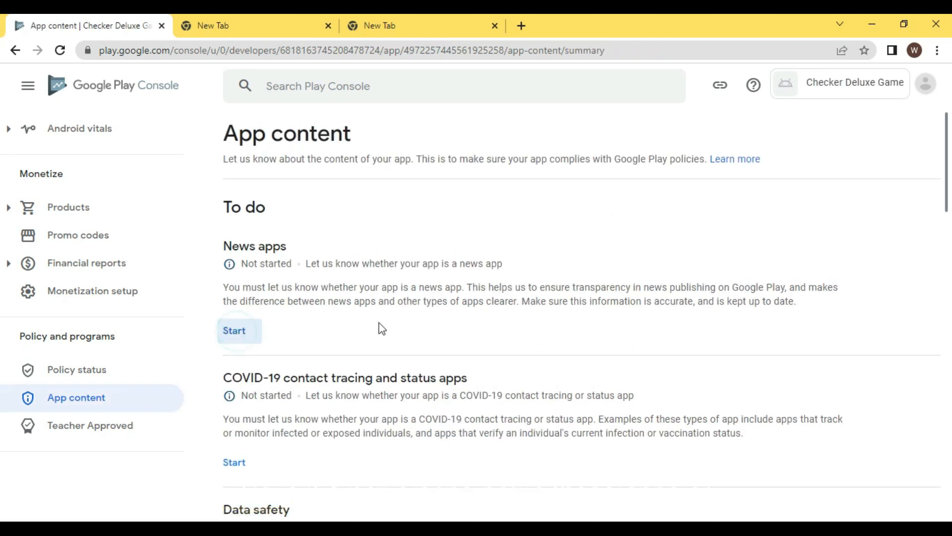
{"action": "left_click", "coordinate": [446, 278]}
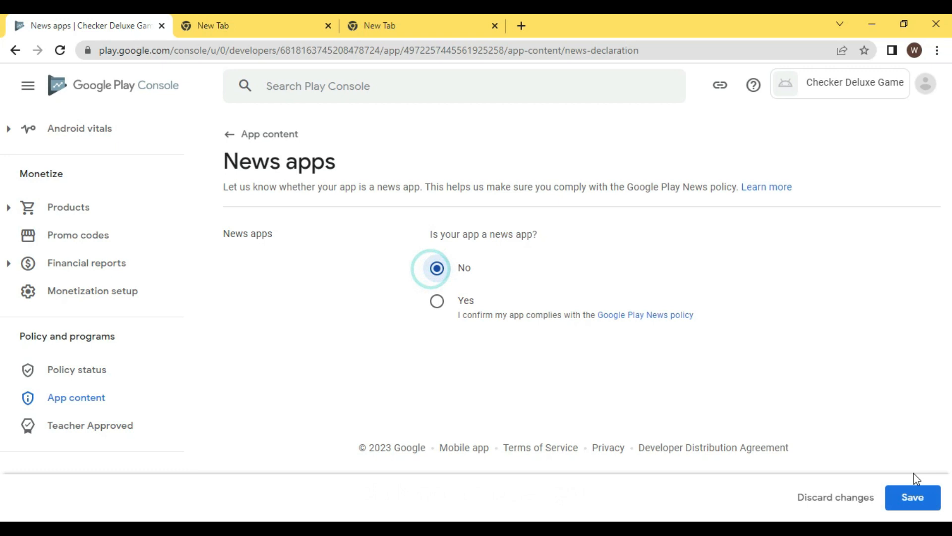
{"action": "left_click", "coordinate": [913, 497]}
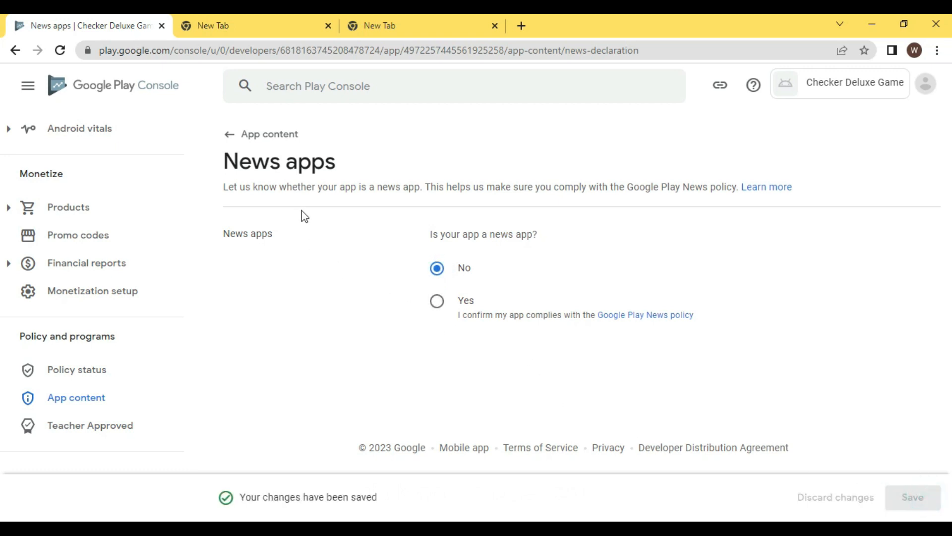
{"action": "left_click", "coordinate": [270, 141]}
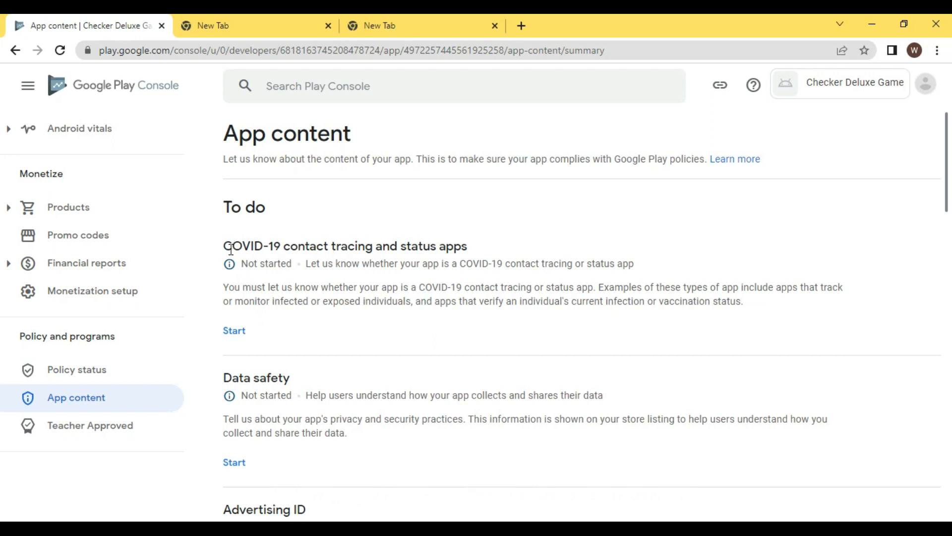
- Open the COVID-19 contact tracing and status apps declaration
{"action": "left_click_drag", "start_coordinate": [226, 243], "coordinate": [378, 242]}
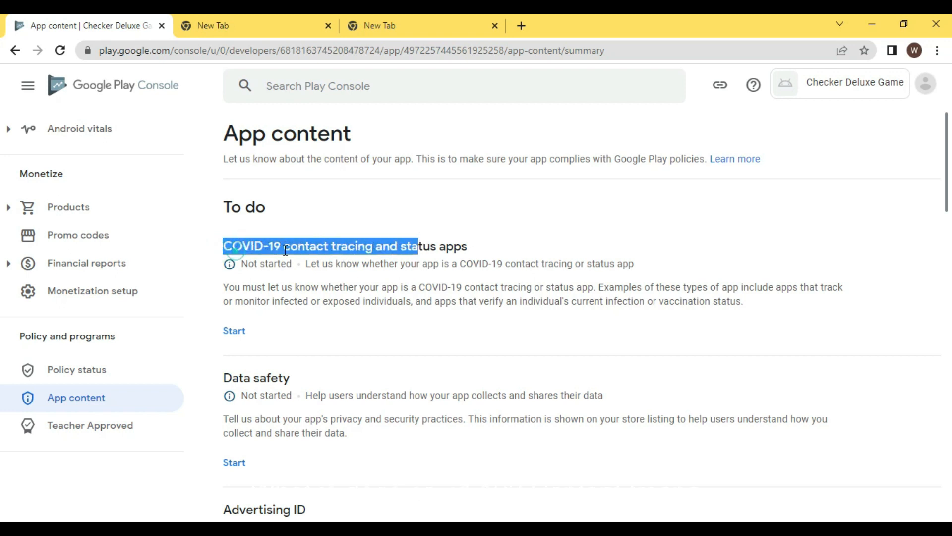
{"action": "left_click", "coordinate": [401, 244]}
{"action": "left_click", "coordinate": [242, 331]}
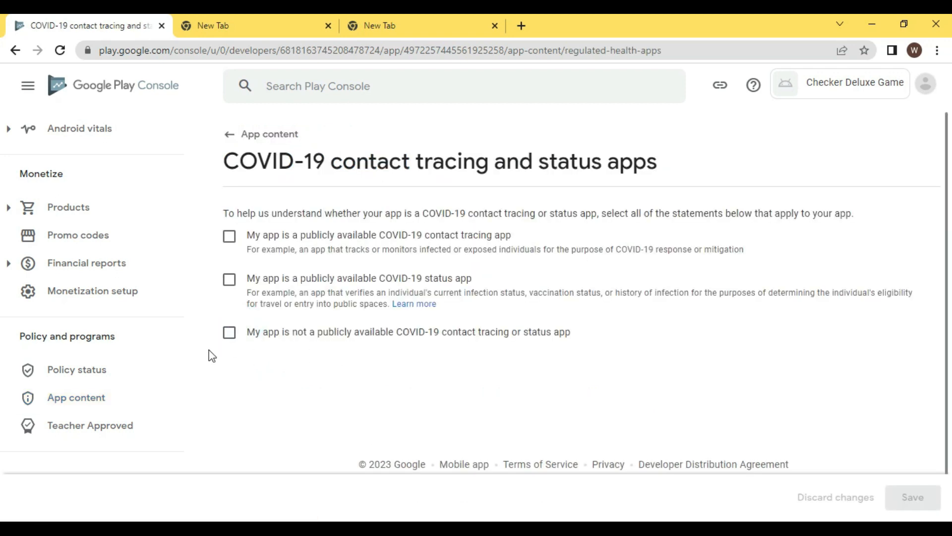
- Try the publicly available COVID-19 status app option, look over its requirements, and clear the selection
{"action": "left_click", "coordinate": [225, 341]}
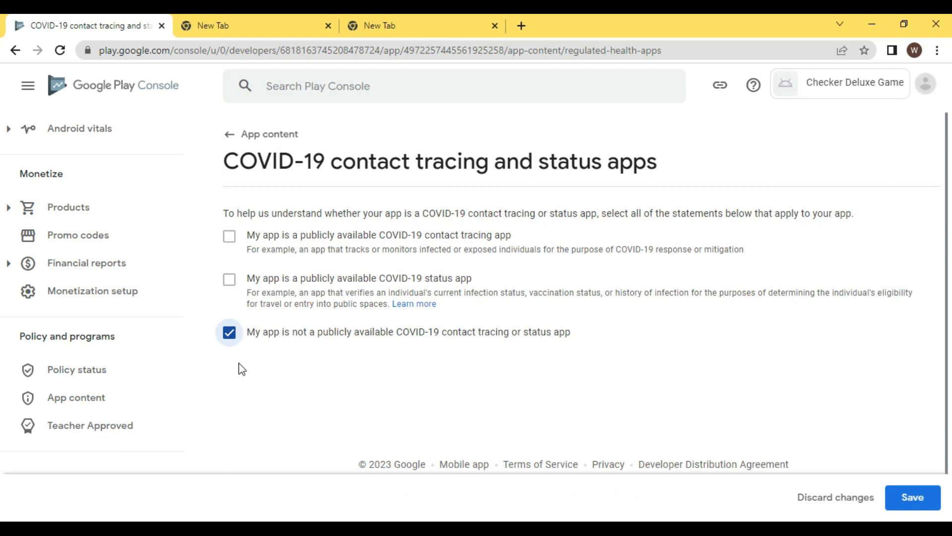
{"action": "left_click", "coordinate": [229, 333]}
{"action": "left_click", "coordinate": [230, 280]}
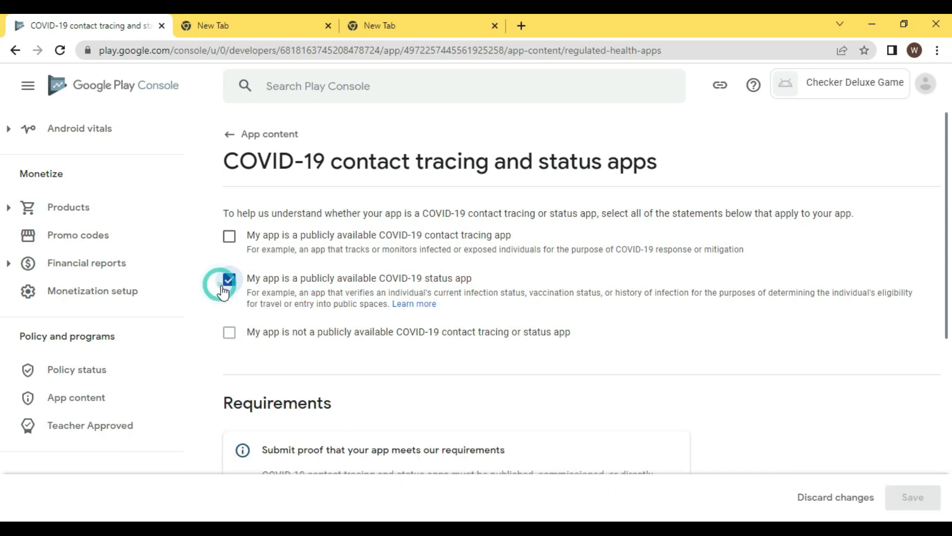
{"action": "scroll", "coordinate": [350, 377], "scroll_direction": "down", "scroll_amount": 2}
{"action": "scroll", "coordinate": [350, 378], "scroll_direction": "down", "scroll_amount": 5}
{"action": "scroll", "coordinate": [291, 365], "scroll_direction": "up", "scroll_amount": 6}
{"action": "left_click", "coordinate": [230, 280]}
- Declare that the app is not a publicly available COVID-19 contact tracing or status app, save, and return to App content
{"action": "left_click", "coordinate": [230, 334]}
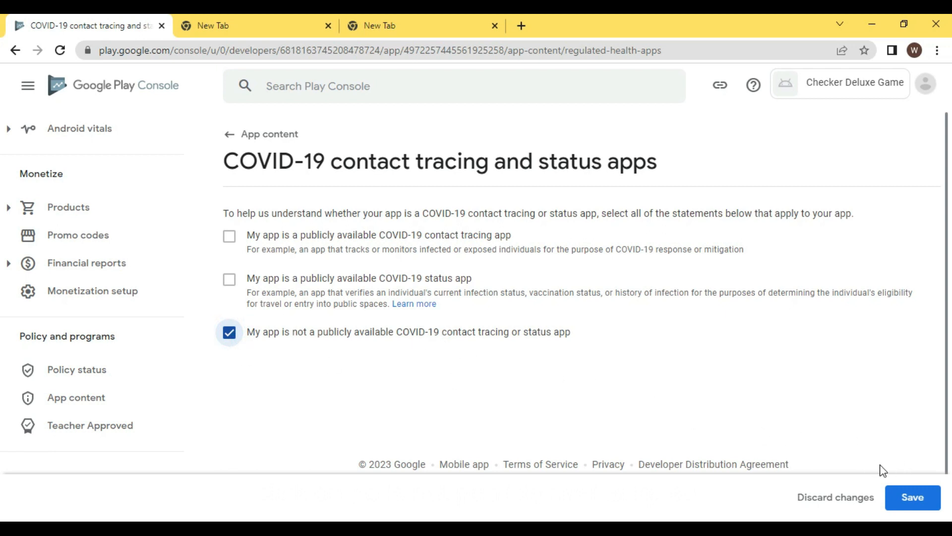
{"action": "left_click", "coordinate": [913, 498]}
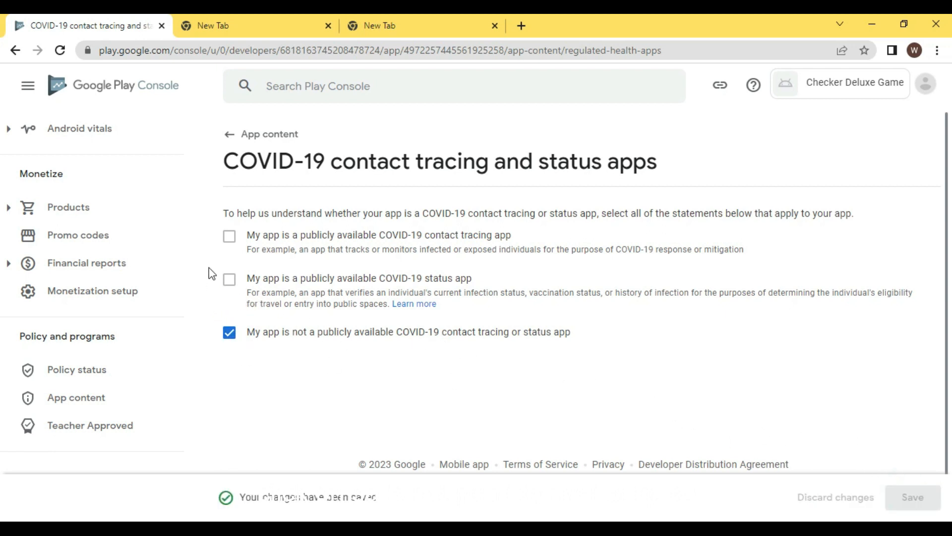
{"action": "left_click", "coordinate": [257, 142]}
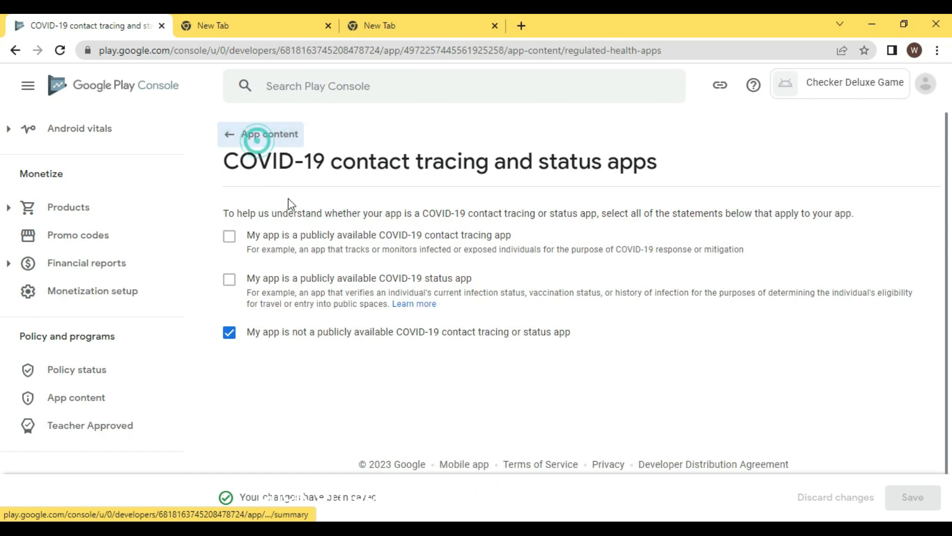
- Start the Data safety form and continue past the Overview to Data collection and security
{"action": "scroll", "coordinate": [321, 340], "scroll_direction": "down", "scroll_amount": 3}
{"action": "scroll", "coordinate": [278, 323], "scroll_direction": "up", "scroll_amount": 3}
{"action": "left_click", "coordinate": [237, 330]}
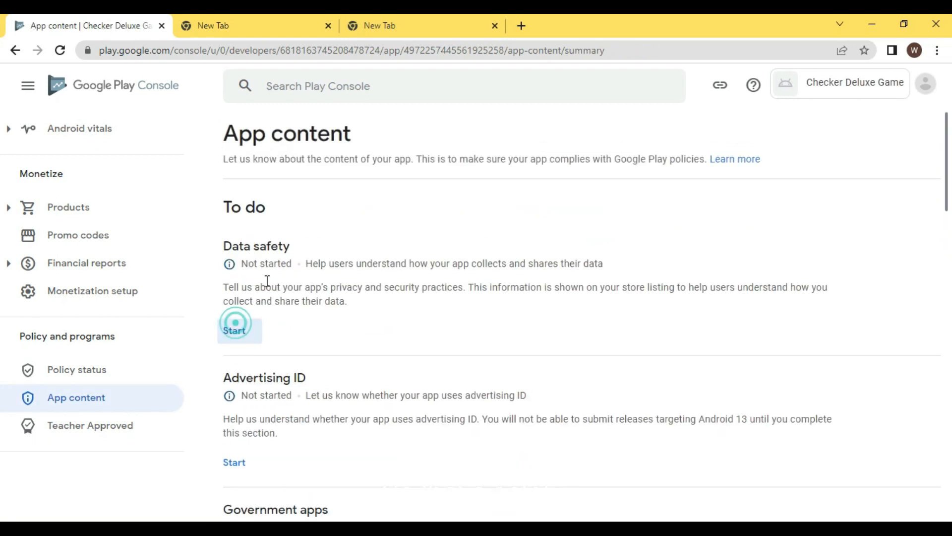
{"action": "scroll", "coordinate": [353, 314], "scroll_direction": "down", "scroll_amount": 8}
{"action": "left_click", "coordinate": [915, 498]}
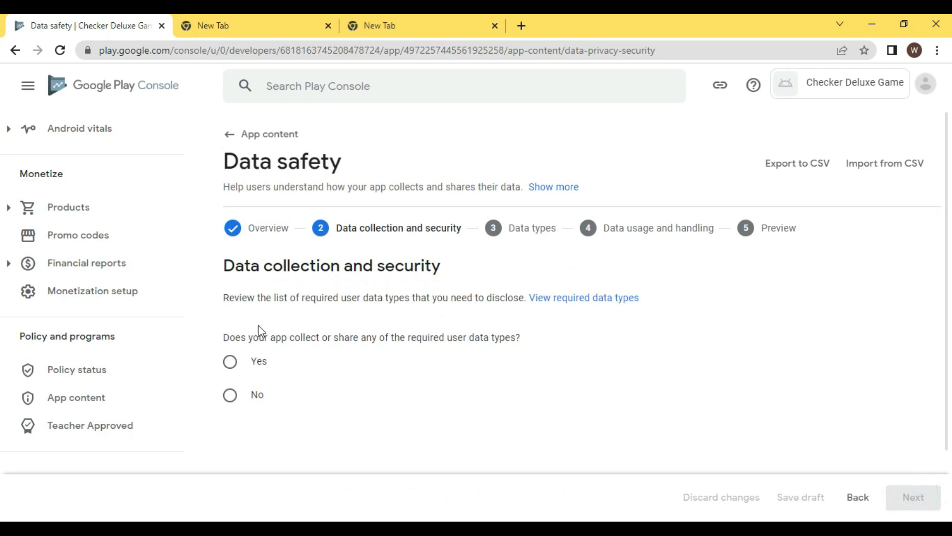
- Answer Yes to collecting or sharing required user data types, encrypting data in transit, and letting users request data deletion
{"action": "scroll", "coordinate": [260, 330], "scroll_direction": "down", "scroll_amount": 3}
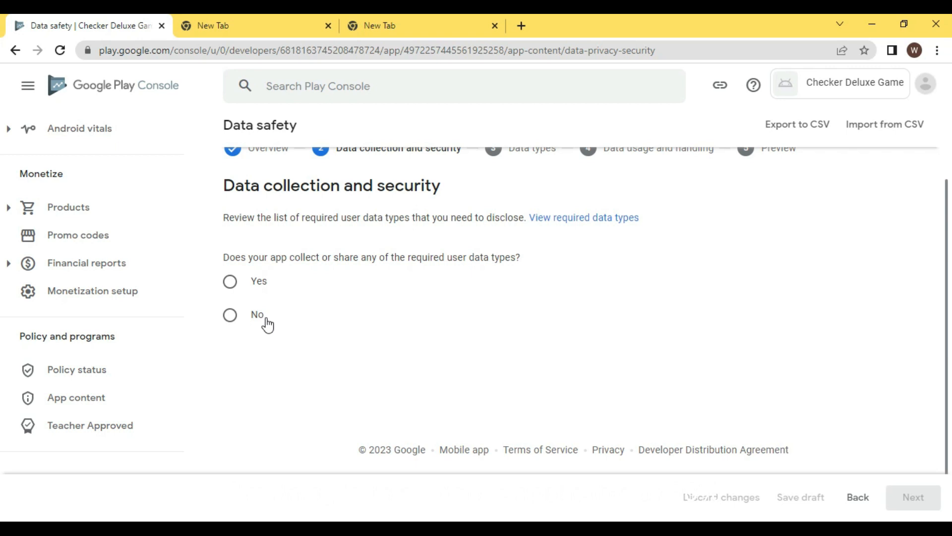
{"action": "left_click", "coordinate": [243, 292]}
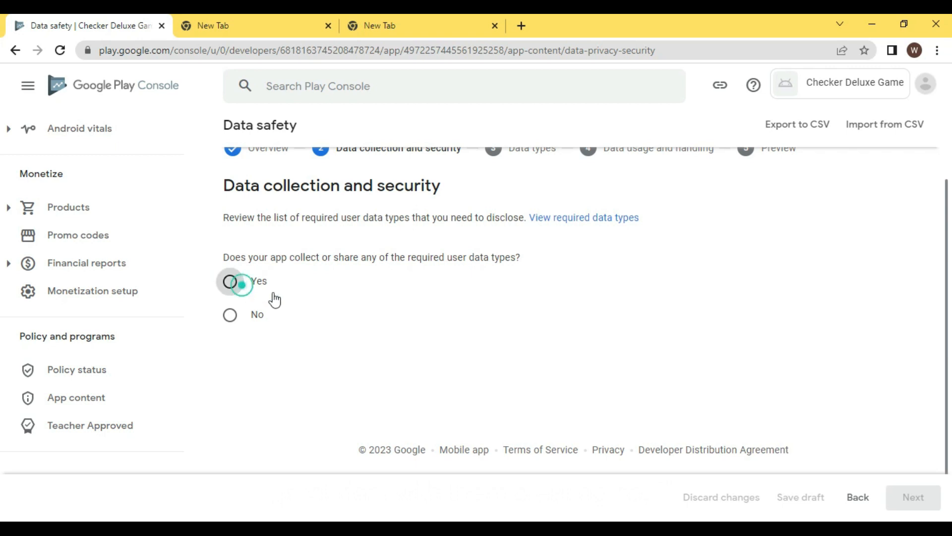
{"action": "scroll", "coordinate": [287, 299], "scroll_direction": "down", "scroll_amount": 1}
{"action": "left_click", "coordinate": [241, 318]}
{"action": "left_click", "coordinate": [240, 427]}
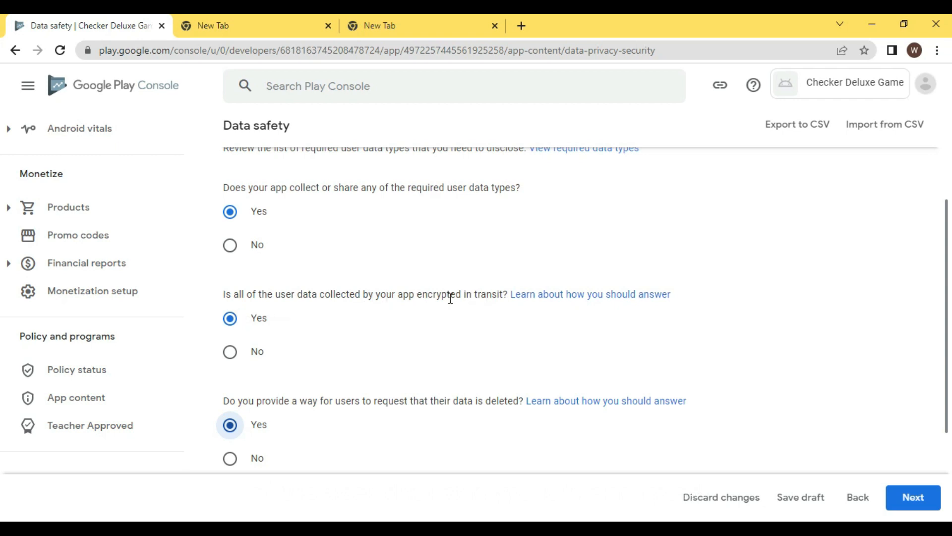
{"action": "scroll", "coordinate": [363, 395], "scroll_direction": "down", "scroll_amount": 3}
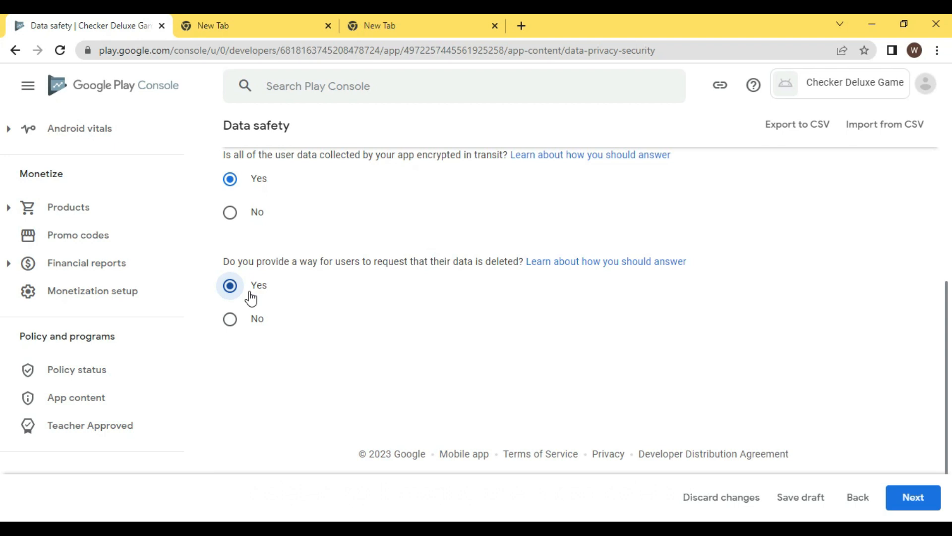
{"action": "scroll", "coordinate": [680, 357], "scroll_direction": "down", "scroll_amount": 1}
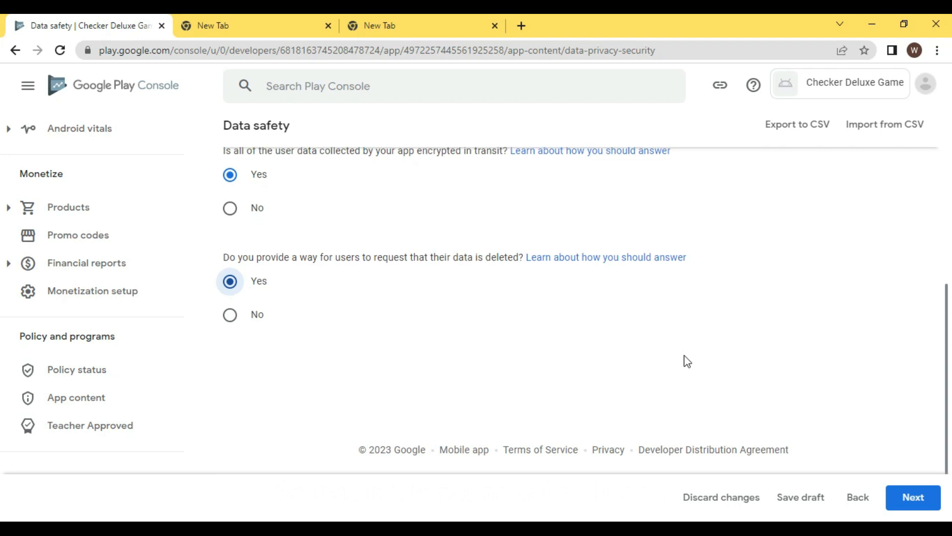
- Review the Data safety answers on user data collection, encryption in transit, and data deletion requests
{"action": "scroll", "coordinate": [526, 327], "scroll_direction": "up", "scroll_amount": 3}
{"action": "scroll", "coordinate": [508, 323], "scroll_direction": "down", "scroll_amount": 3}
{"action": "scroll", "coordinate": [420, 304], "scroll_direction": "up", "scroll_amount": 3}
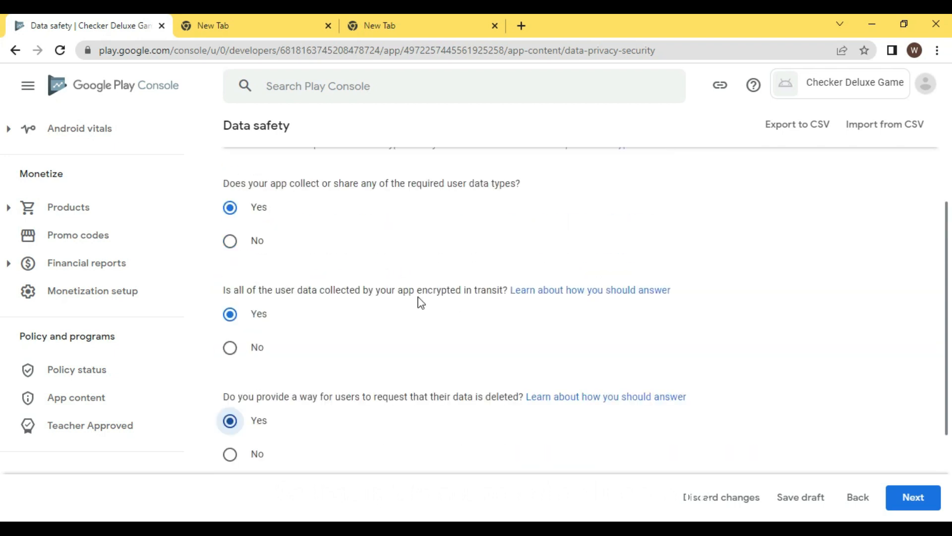
{"action": "scroll", "coordinate": [419, 302], "scroll_direction": "down", "scroll_amount": 3}
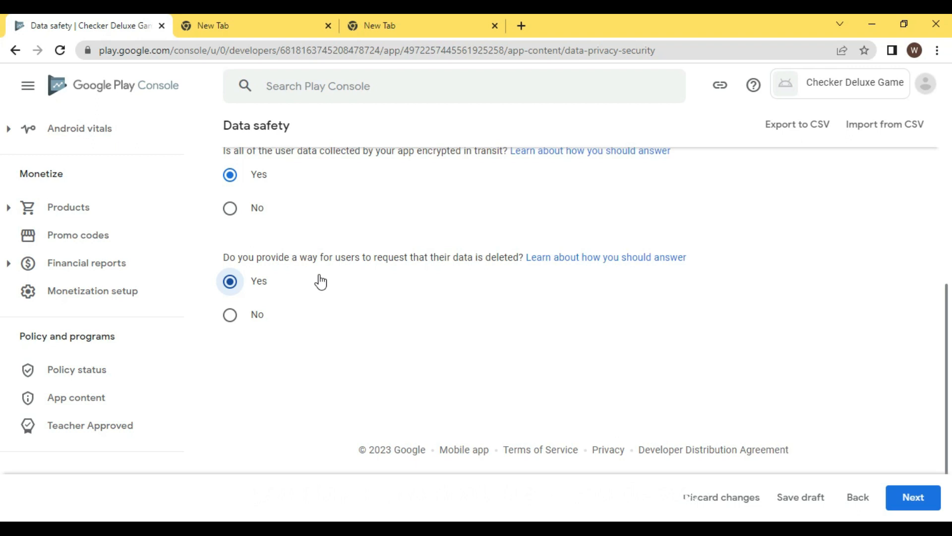
{"action": "scroll", "coordinate": [414, 263], "scroll_direction": "up", "scroll_amount": 3}
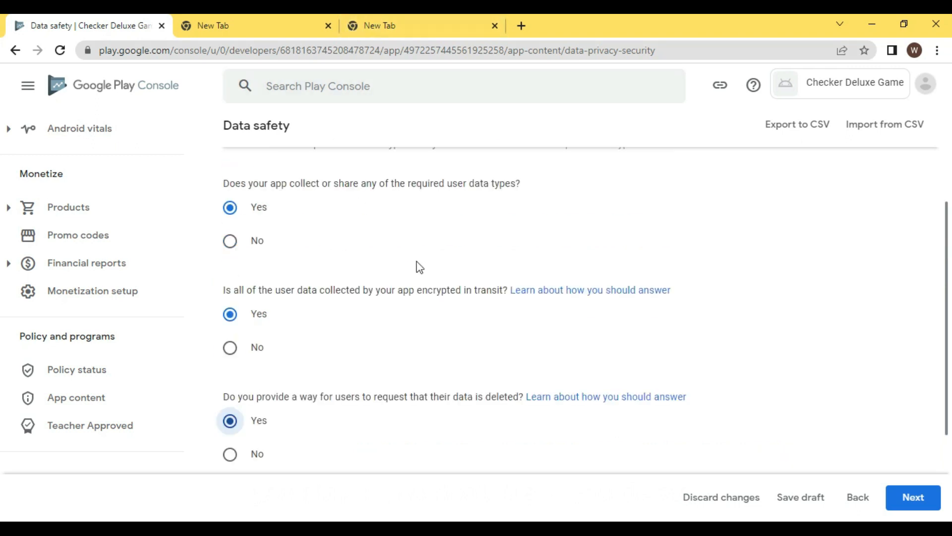
{"action": "scroll", "coordinate": [502, 296], "scroll_direction": "down", "scroll_amount": 3}
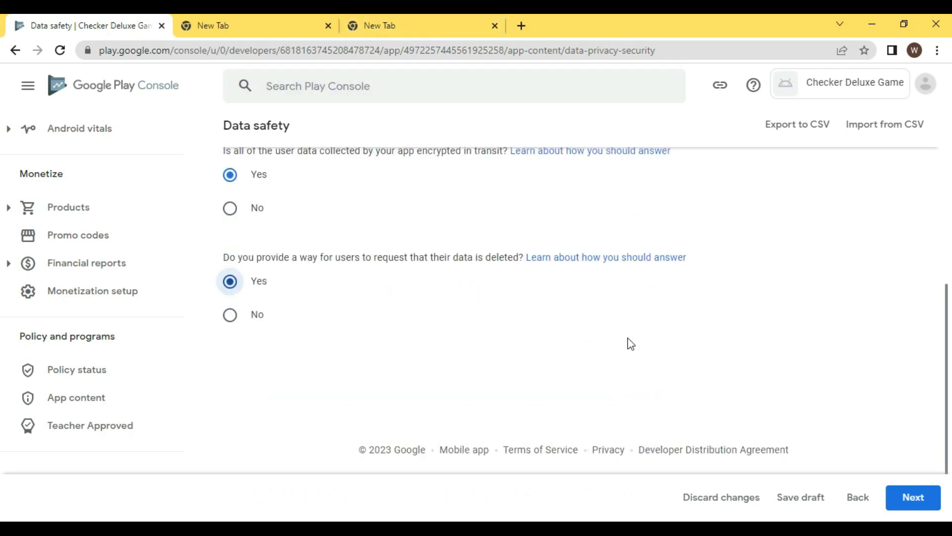
{"action": "scroll", "coordinate": [437, 328], "scroll_direction": "up", "scroll_amount": 3}
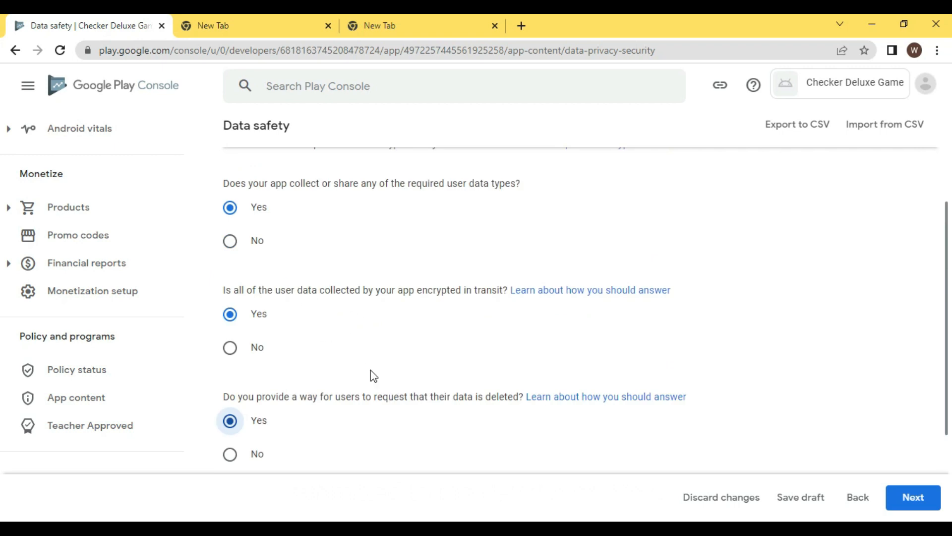
{"action": "scroll", "coordinate": [446, 387], "scroll_direction": "down", "scroll_amount": 3}
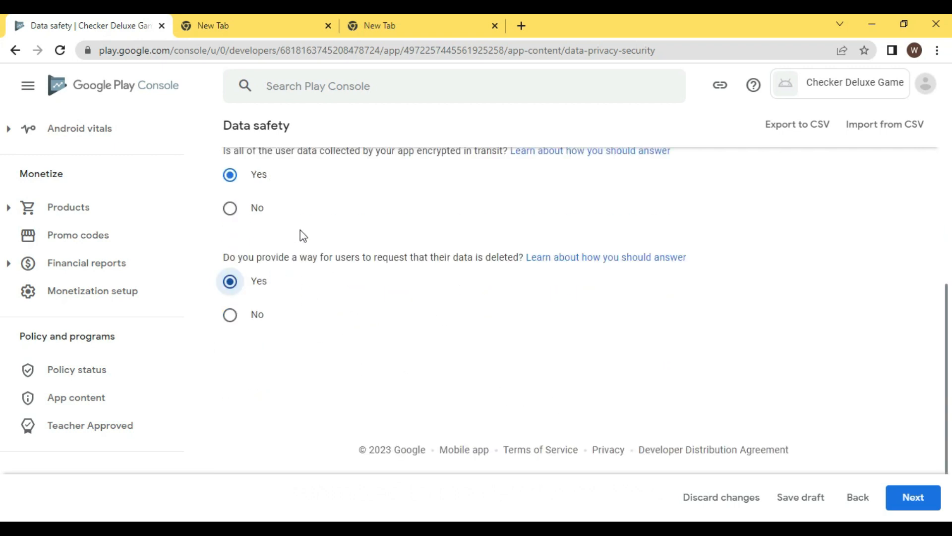
{"action": "scroll", "coordinate": [305, 243], "scroll_direction": "up", "scroll_amount": 3}
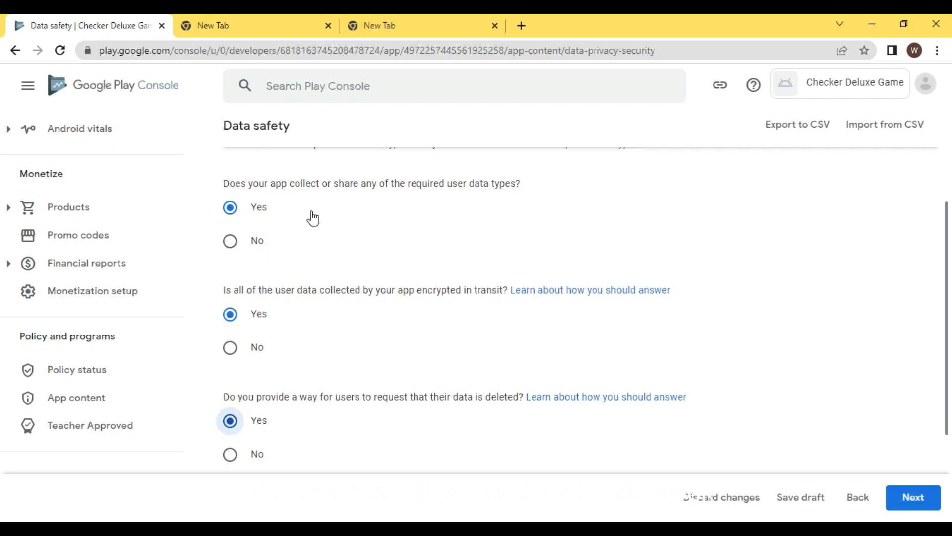
- Continue to Data types, select Device or other IDs, and proceed to Data usage and handling
{"action": "left_click", "coordinate": [929, 498]}
{"action": "scroll", "coordinate": [476, 305], "scroll_direction": "down", "scroll_amount": 10}
{"action": "scroll", "coordinate": [460, 308], "scroll_direction": "down", "scroll_amount": 12}
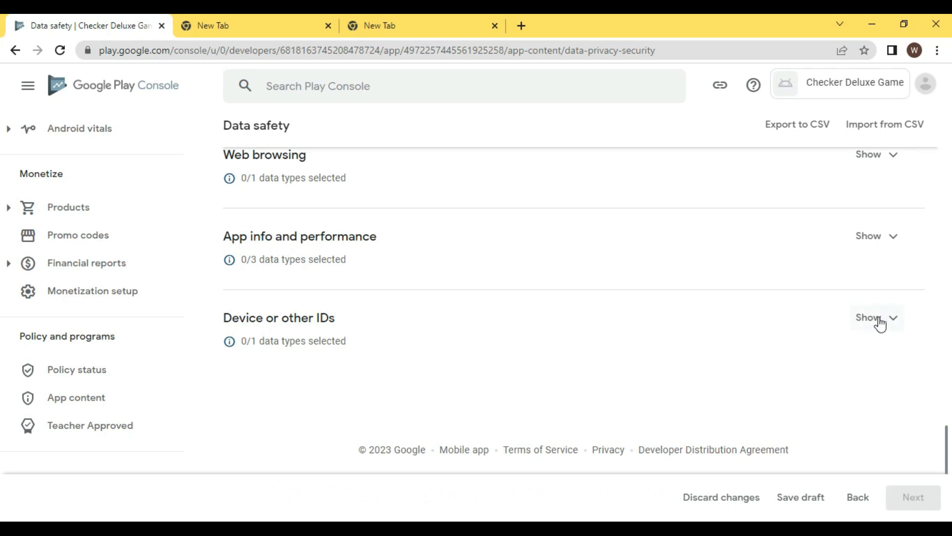
{"action": "left_click", "coordinate": [882, 320]}
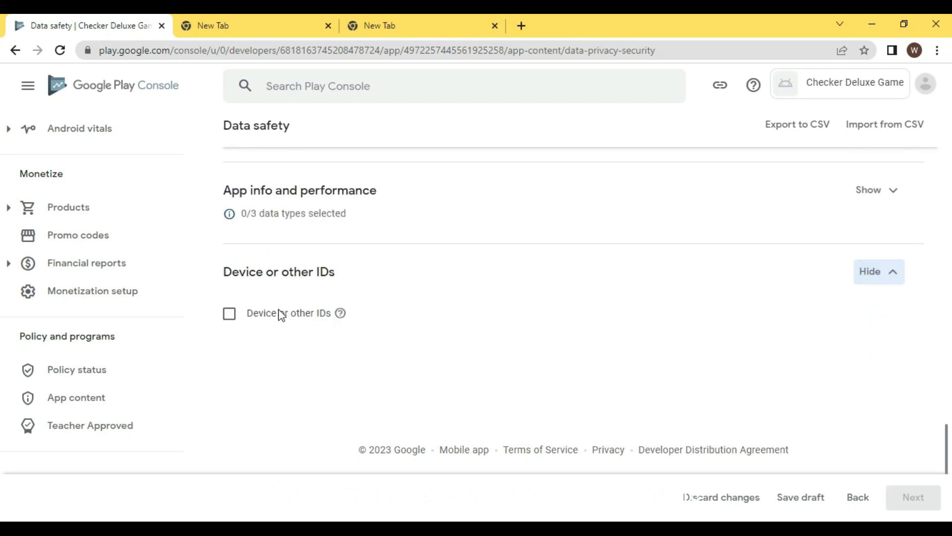
{"action": "left_click", "coordinate": [230, 314]}
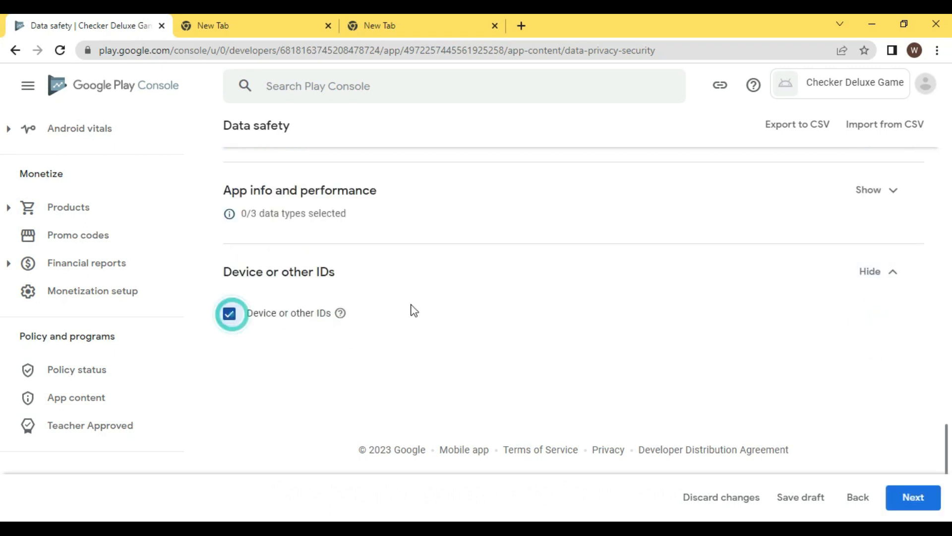
{"action": "left_click", "coordinate": [915, 497]}
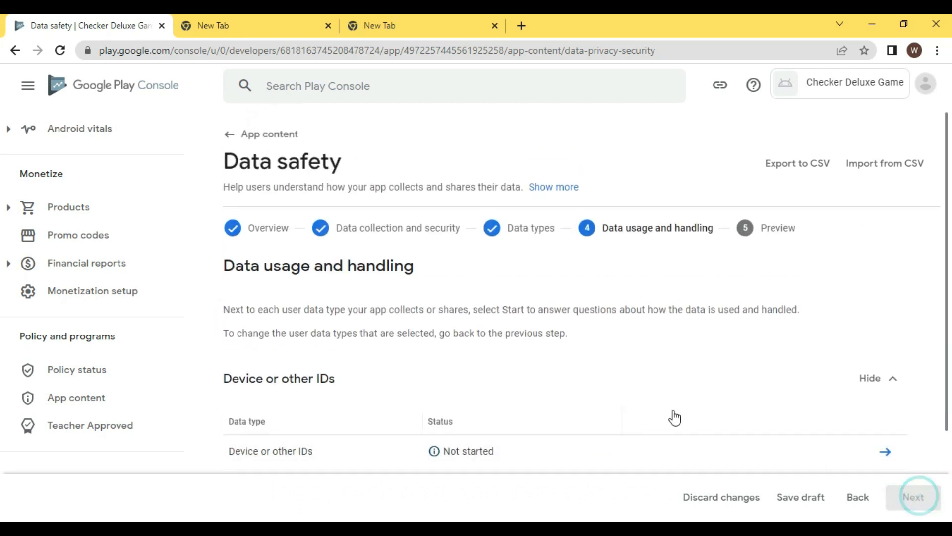
- Declare that Device or other IDs are collected, processed ephemerally, and that users can choose whether this data is collected
{"action": "scroll", "coordinate": [769, 377], "scroll_direction": "down", "scroll_amount": 2}
{"action": "left_click", "coordinate": [886, 342]}
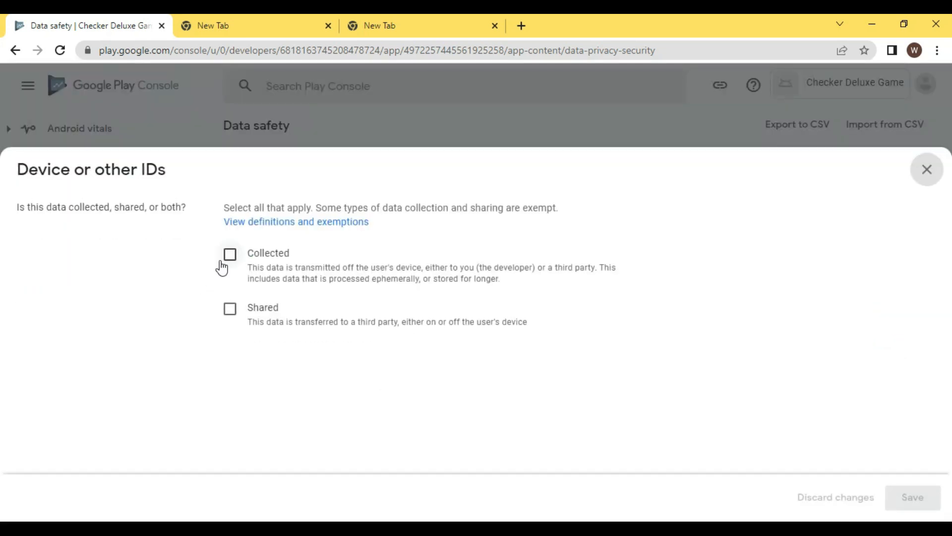
{"action": "left_click", "coordinate": [230, 261]}
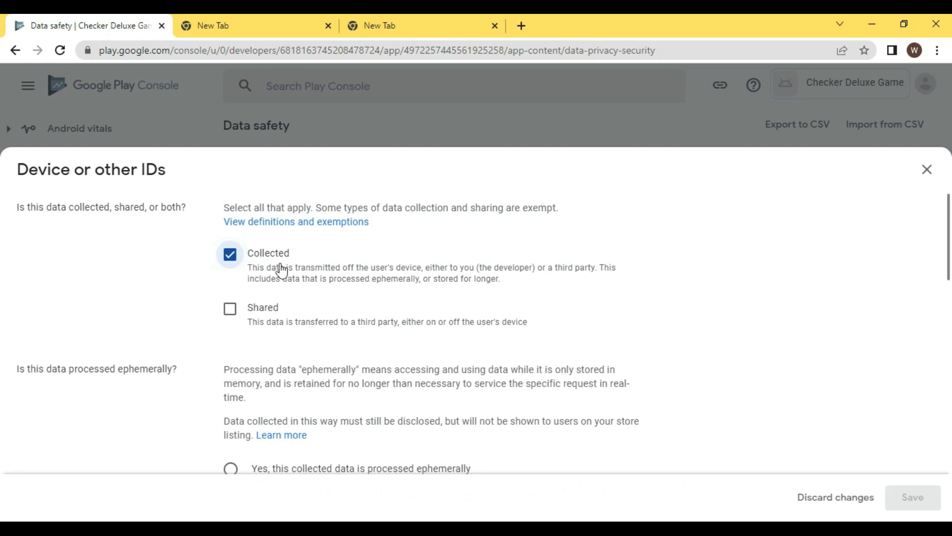
{"action": "scroll", "coordinate": [324, 293], "scroll_direction": "down", "scroll_amount": 3}
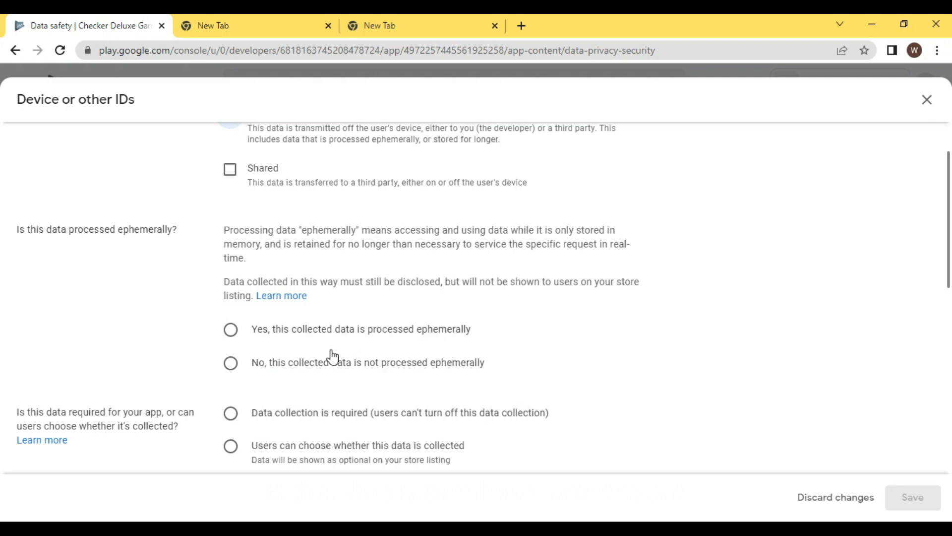
{"action": "left_click", "coordinate": [230, 334]}
{"action": "scroll", "coordinate": [314, 351], "scroll_direction": "down", "scroll_amount": 2}
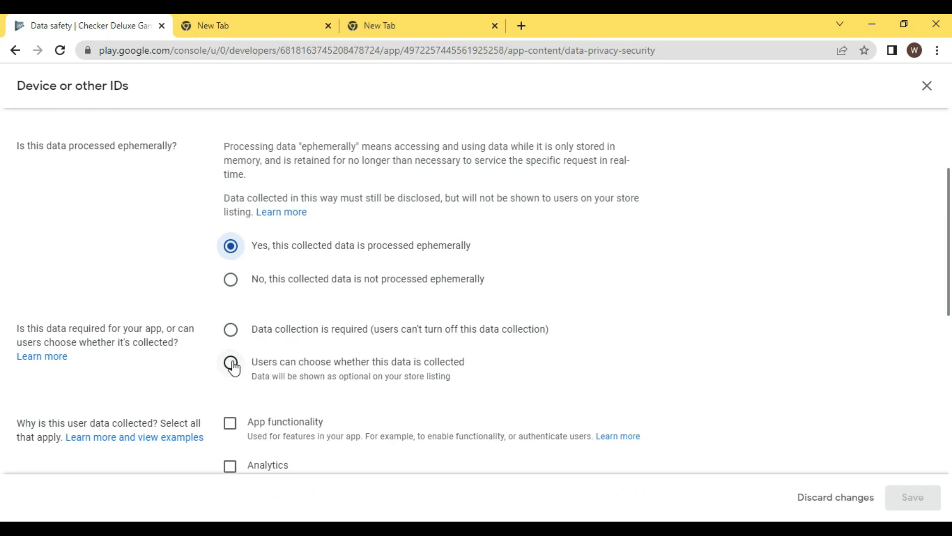
{"action": "left_click", "coordinate": [234, 367]}
{"action": "scroll", "coordinate": [302, 359], "scroll_direction": "down", "scroll_amount": 3}
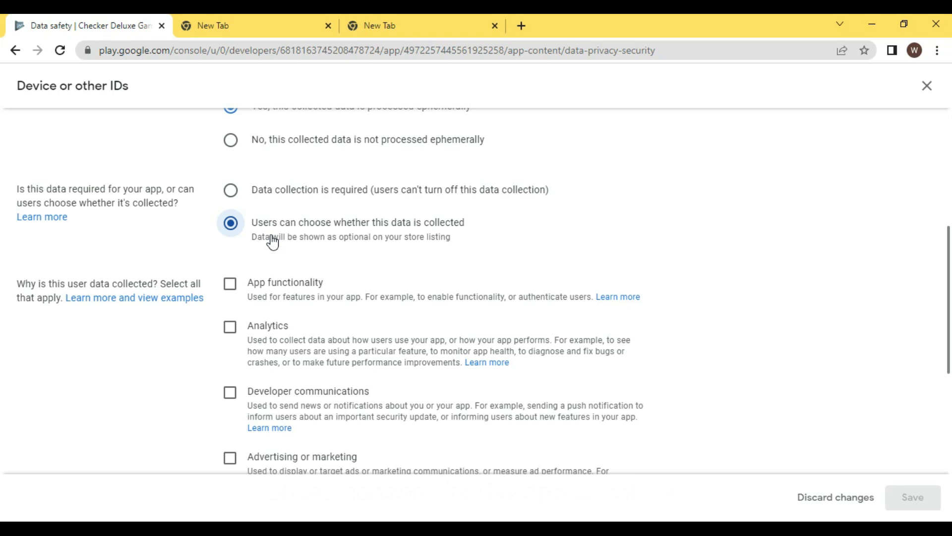
- Select App functionality as the reason for collecting Device or other IDs and save the answers
{"action": "scroll", "coordinate": [271, 237], "scroll_direction": "up", "scroll_amount": 6}
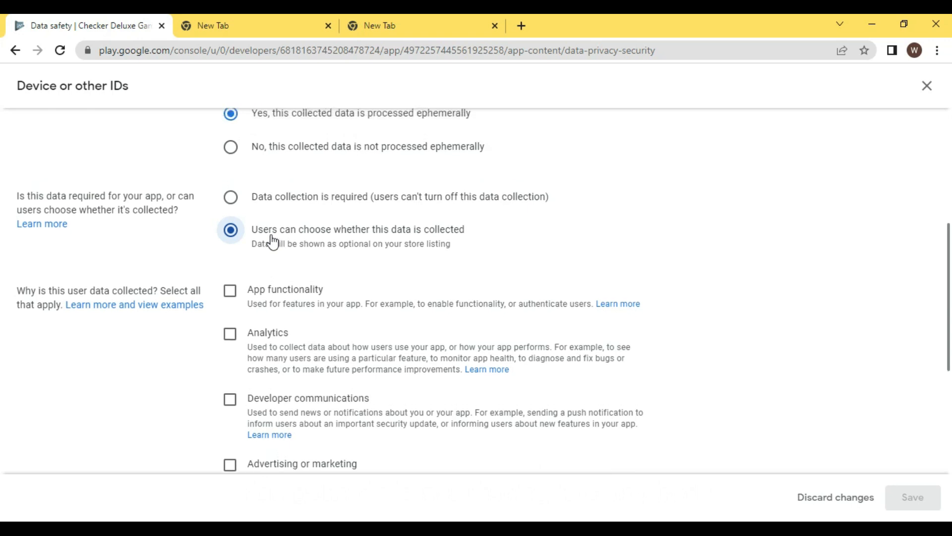
{"action": "scroll", "coordinate": [271, 237], "scroll_direction": "down", "scroll_amount": 8}
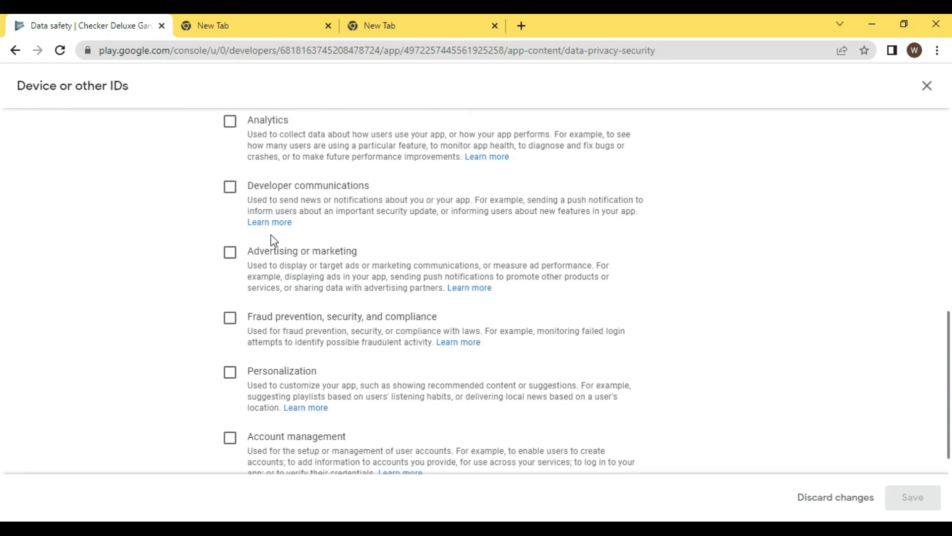
{"action": "scroll", "coordinate": [271, 240], "scroll_direction": "up", "scroll_amount": 3}
{"action": "left_click", "coordinate": [230, 216]}
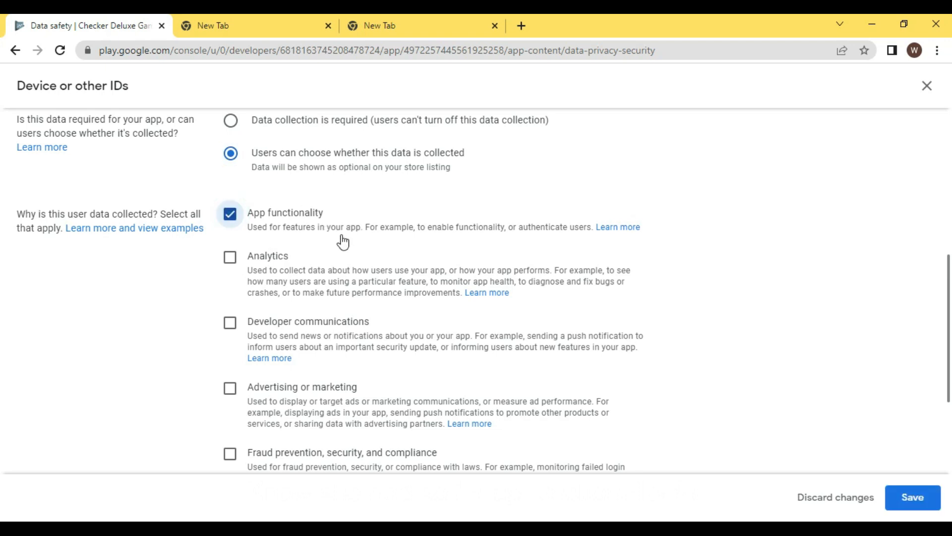
{"action": "scroll", "coordinate": [266, 192], "scroll_direction": "up", "scroll_amount": 1}
{"action": "scroll", "coordinate": [266, 192], "scroll_direction": "up", "scroll_amount": 4}
{"action": "scroll", "coordinate": [277, 256], "scroll_direction": "down", "scroll_amount": 4}
{"action": "left_click", "coordinate": [913, 497]}
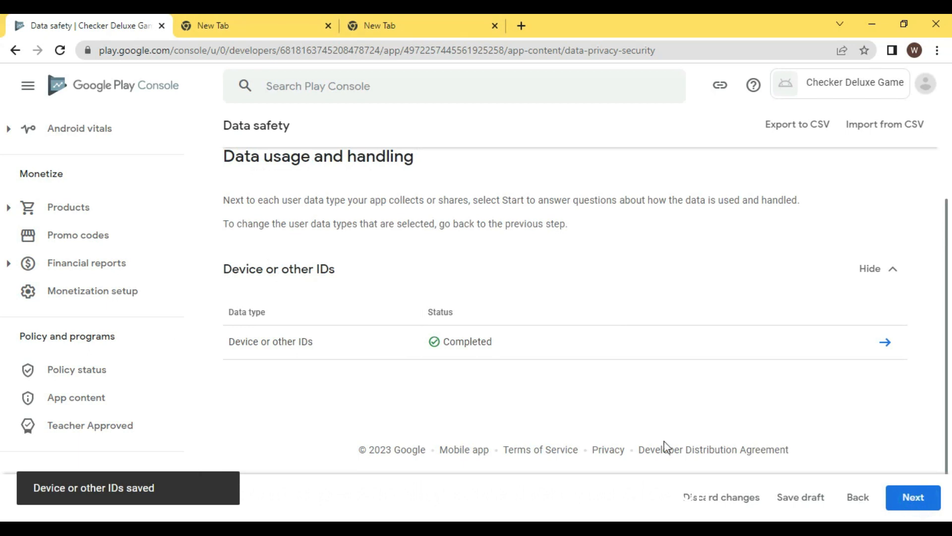
- Save the Data safety form through its Preview stage and go from App content to the Advertising ID declaration
{"action": "left_click", "coordinate": [912, 498]}
{"action": "left_click", "coordinate": [910, 500]}
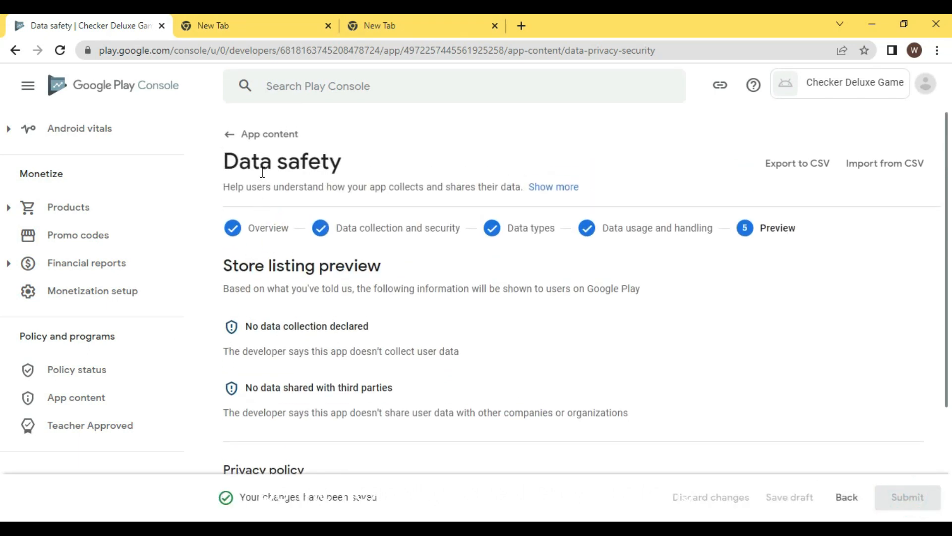
{"action": "left_click", "coordinate": [271, 143]}
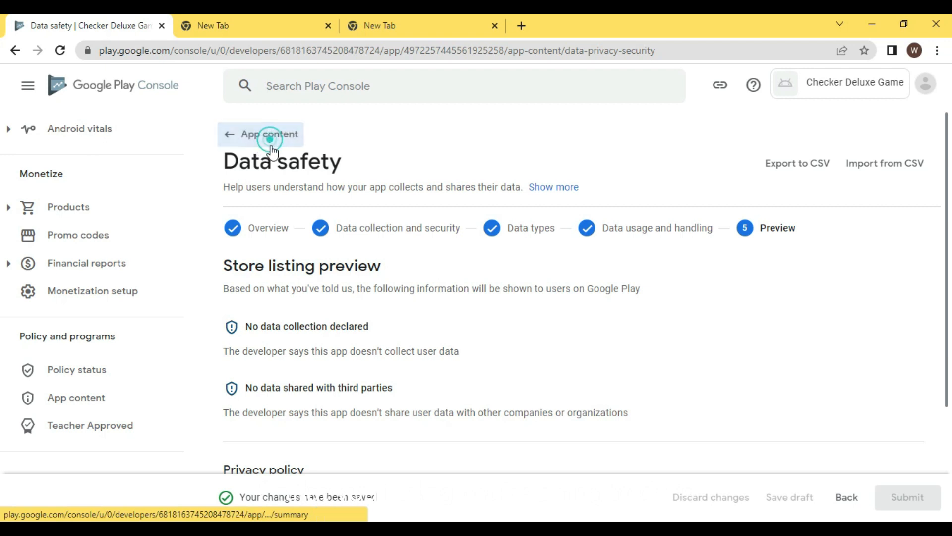
{"action": "left_click", "coordinate": [250, 331]}
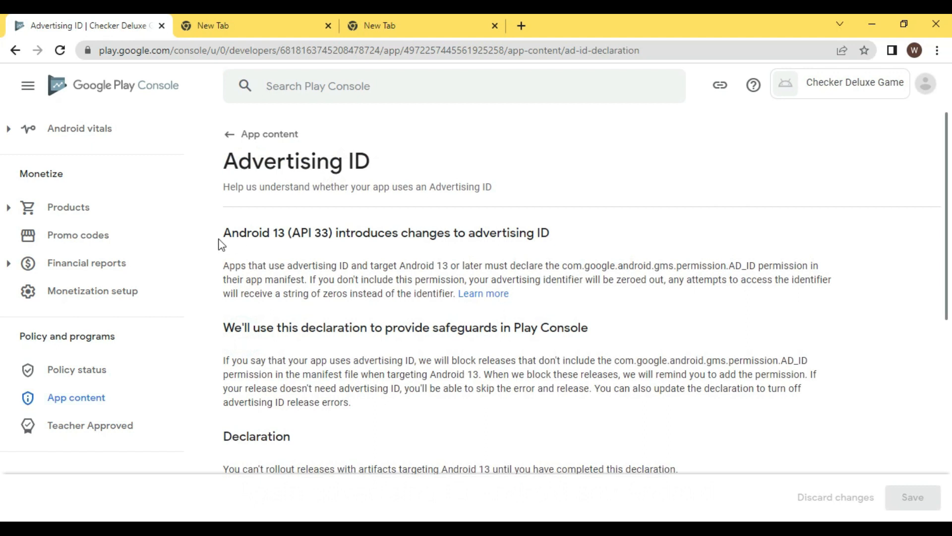
- Read the heading about the changes Android 13 (API 33) introduces to advertising ID
{"action": "left_click_drag", "start_coordinate": [234, 235], "coordinate": [325, 234]}
{"action": "left_click", "coordinate": [276, 234]}
{"action": "left_click", "coordinate": [274, 235]}
{"action": "left_click_drag", "start_coordinate": [479, 240], "coordinate": [401, 234]}
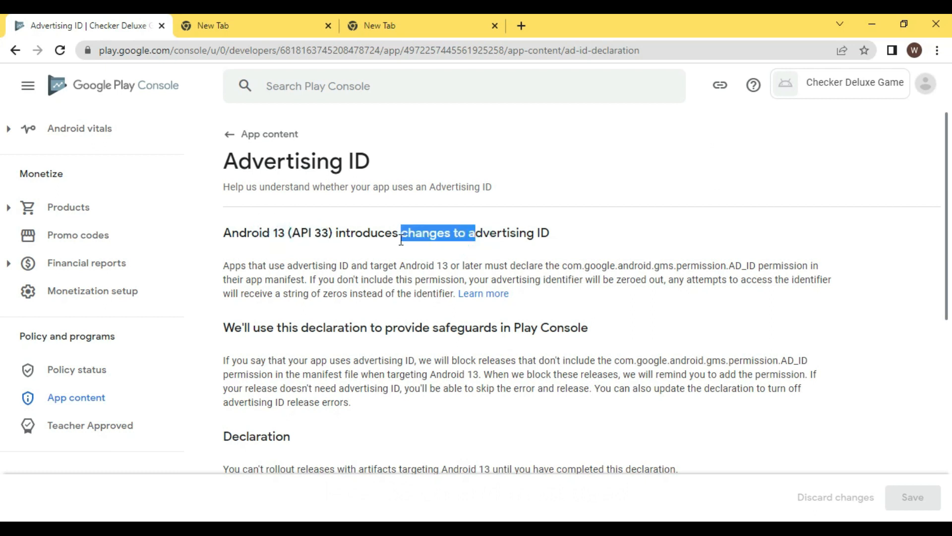
{"action": "left_click", "coordinate": [253, 234]}
{"action": "left_click_drag", "start_coordinate": [223, 233], "coordinate": [297, 232]}
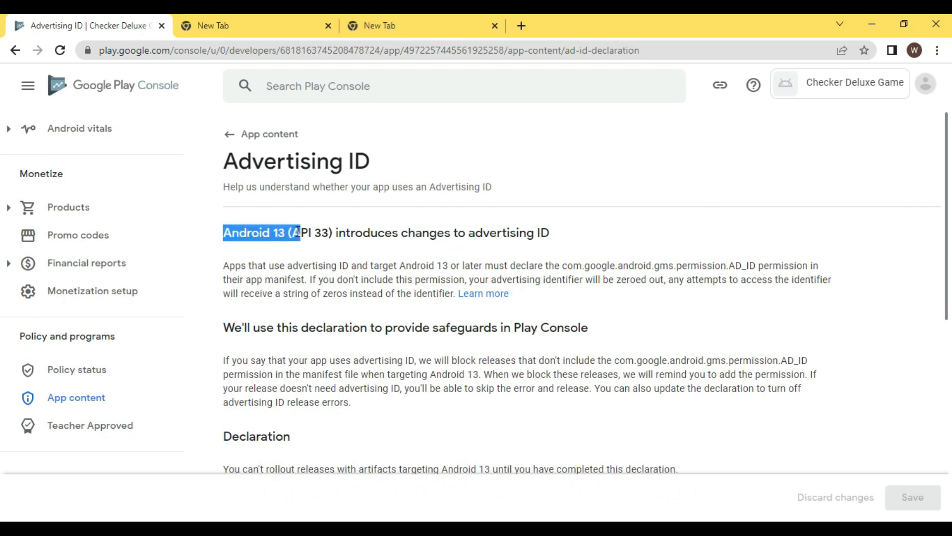
{"action": "left_click", "coordinate": [285, 232]}
- Declare that the app uses advertising ID, with App functionality as the reason
{"action": "scroll", "coordinate": [323, 304], "scroll_direction": "down", "scroll_amount": 5}
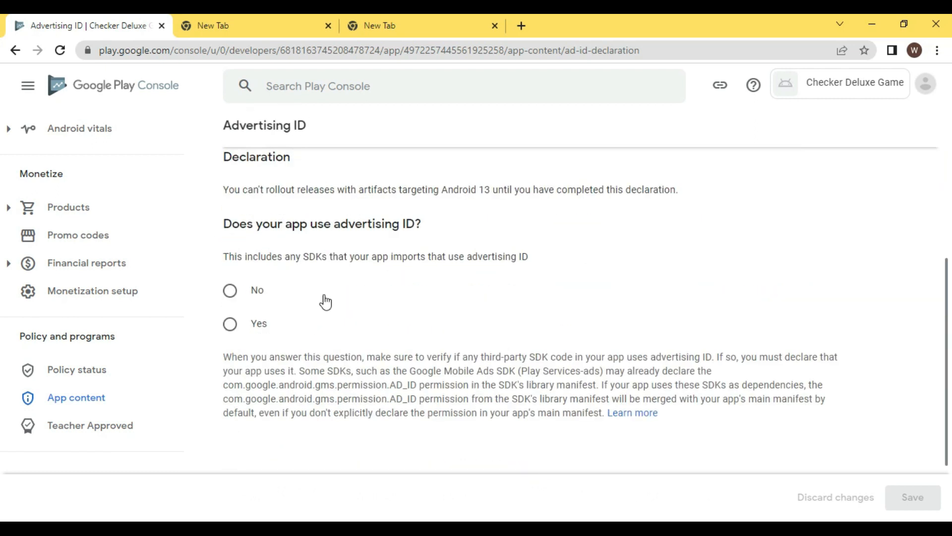
{"action": "left_click", "coordinate": [230, 325]}
{"action": "scroll", "coordinate": [258, 334], "scroll_direction": "down", "scroll_amount": 4}
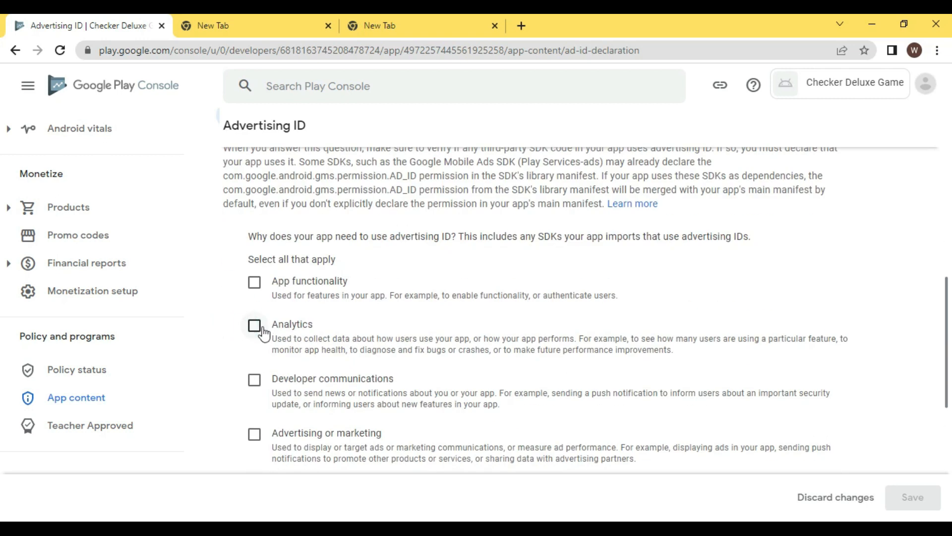
{"action": "left_click", "coordinate": [255, 282]}
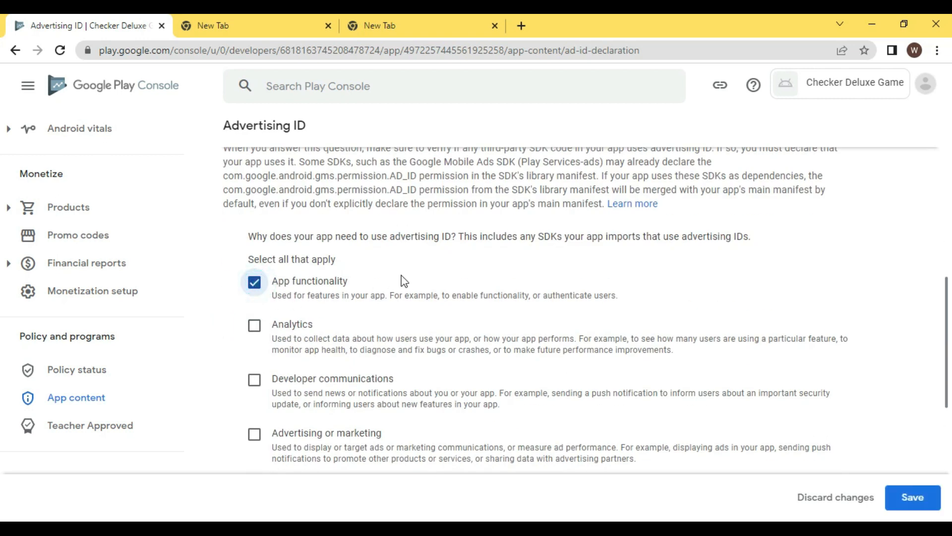
- Go back over the Android 13 (API 33) requirements and safeguards described in the Advertising ID declaration
{"action": "scroll", "coordinate": [397, 281], "scroll_direction": "up", "scroll_amount": 7}
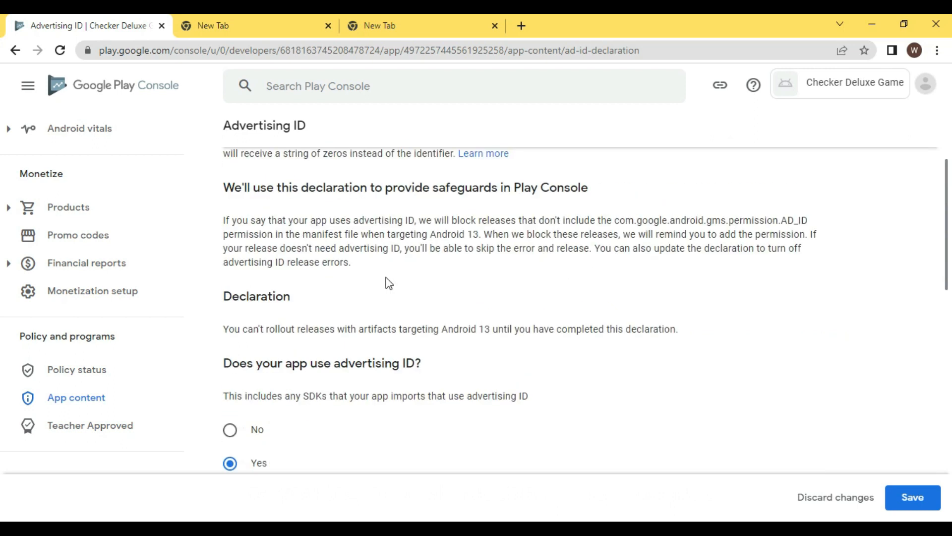
{"action": "scroll", "coordinate": [383, 290], "scroll_direction": "up", "scroll_amount": 1}
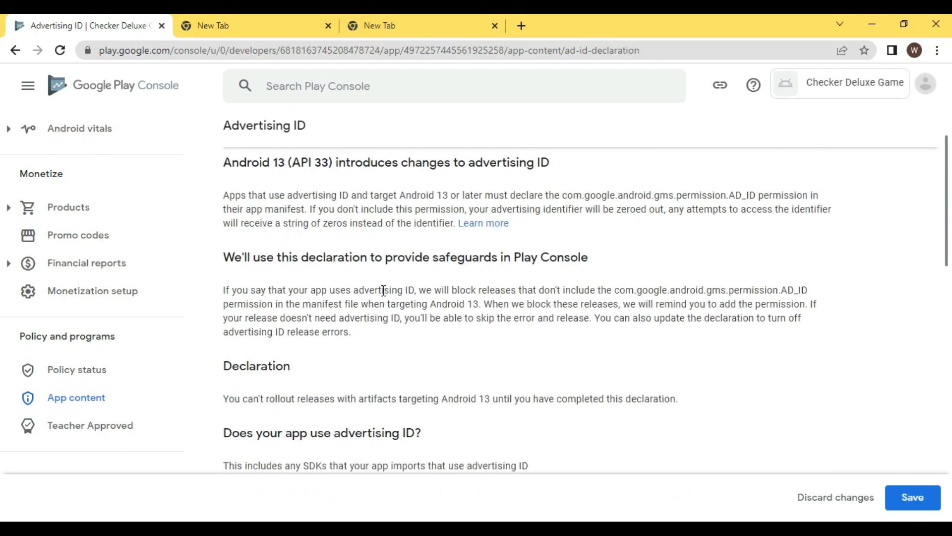
{"action": "scroll", "coordinate": [390, 293], "scroll_direction": "up", "scroll_amount": 1}
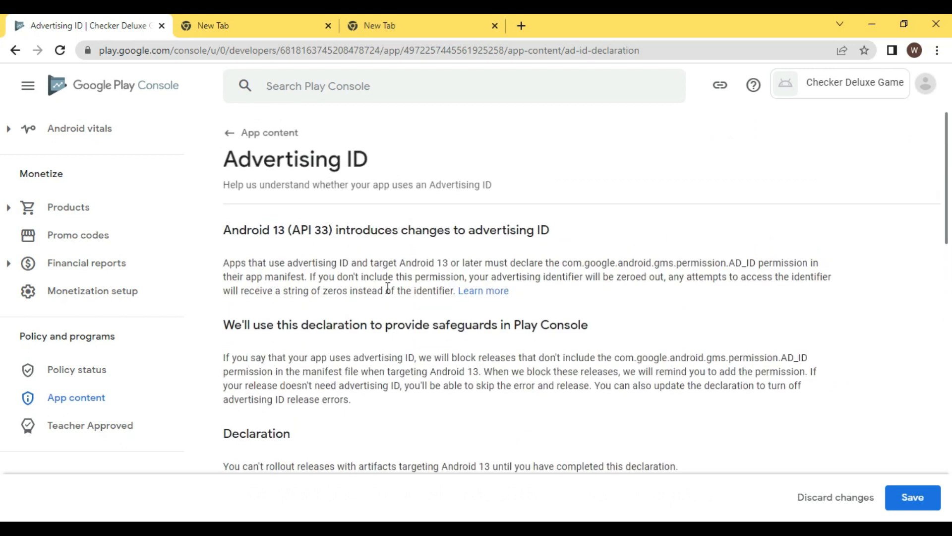
{"action": "left_click_drag", "start_coordinate": [294, 234], "coordinate": [342, 234]}
{"action": "left_click", "coordinate": [325, 233]}
{"action": "left_click", "coordinate": [310, 236]}
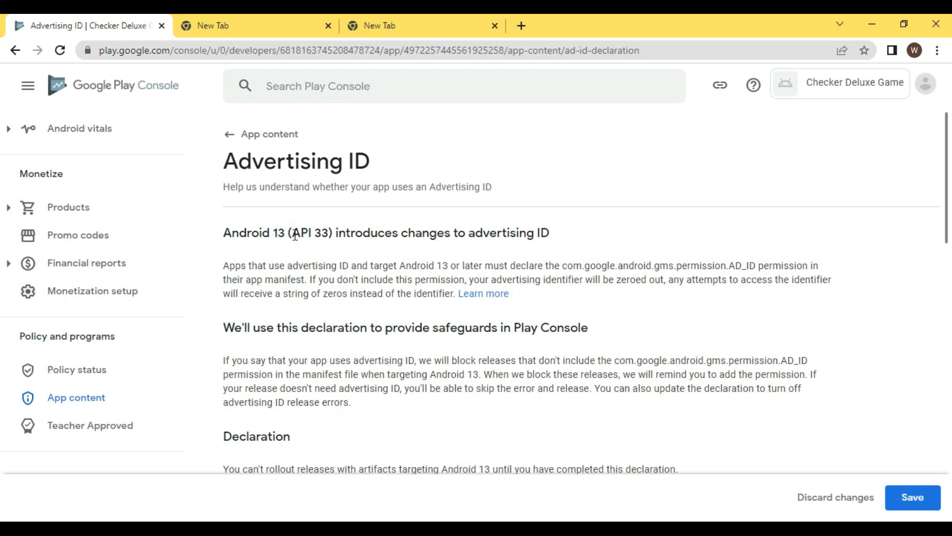
{"action": "left_click", "coordinate": [336, 234]}
{"action": "left_click_drag", "start_coordinate": [328, 233], "coordinate": [256, 235]}
- Check the advertising ID answers and save the declaration
{"action": "scroll", "coordinate": [255, 237], "scroll_direction": "down", "scroll_amount": 5}
{"action": "scroll", "coordinate": [308, 248], "scroll_direction": "up", "scroll_amount": 7}
{"action": "scroll", "coordinate": [310, 248], "scroll_direction": "down", "scroll_amount": 3}
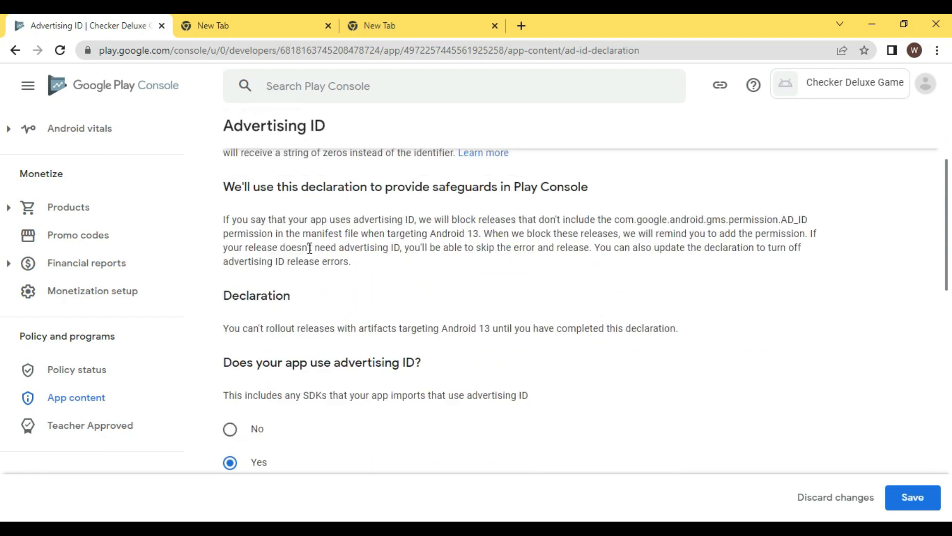
{"action": "scroll", "coordinate": [309, 248], "scroll_direction": "down", "scroll_amount": 4}
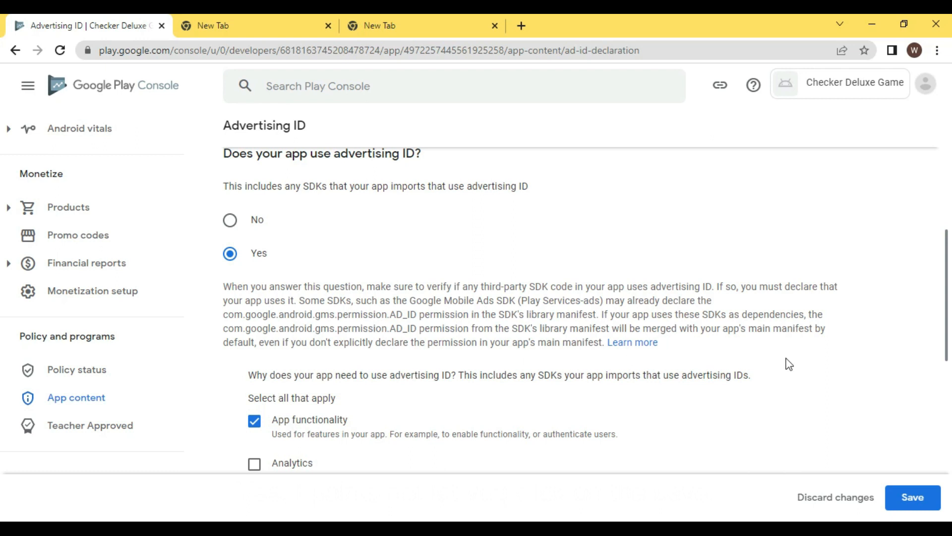
{"action": "left_click", "coordinate": [913, 497]}
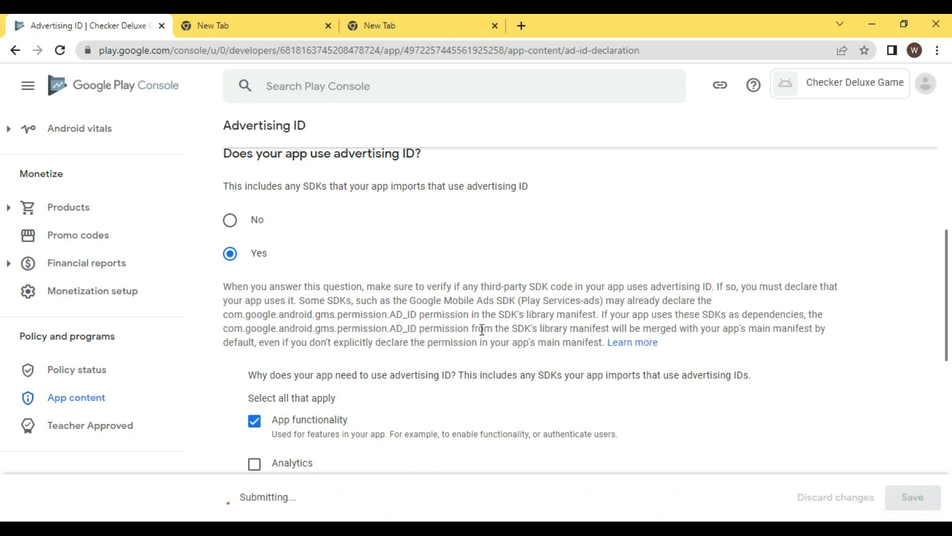
- Declare in the Government apps section that the app is not developed by or on behalf of a government, and save
{"action": "scroll", "coordinate": [503, 323], "scroll_direction": "up", "scroll_amount": 7}
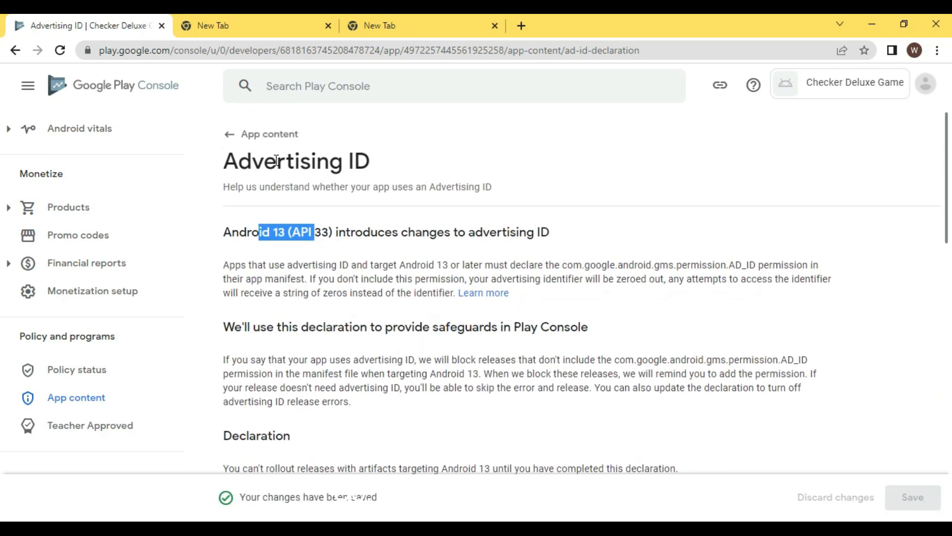
{"action": "left_click", "coordinate": [263, 134]}
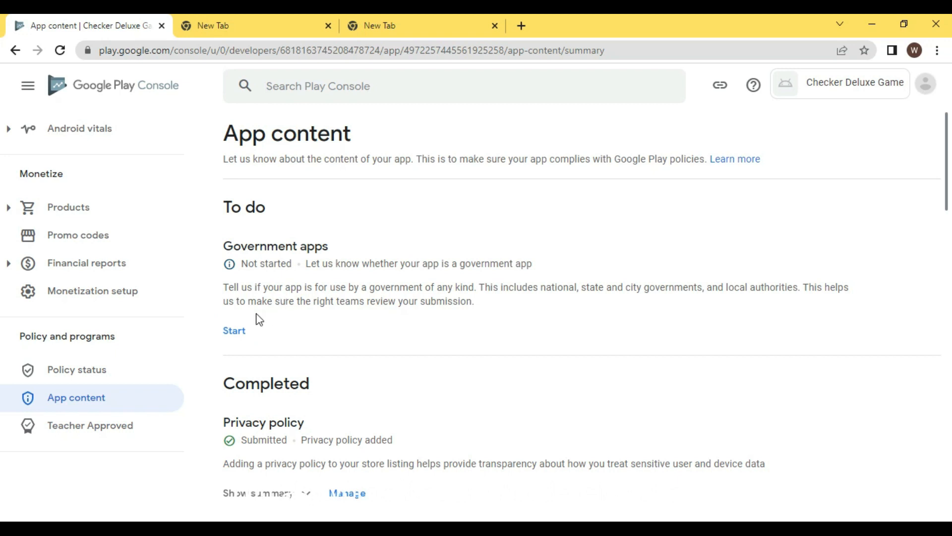
{"action": "left_click", "coordinate": [241, 337]}
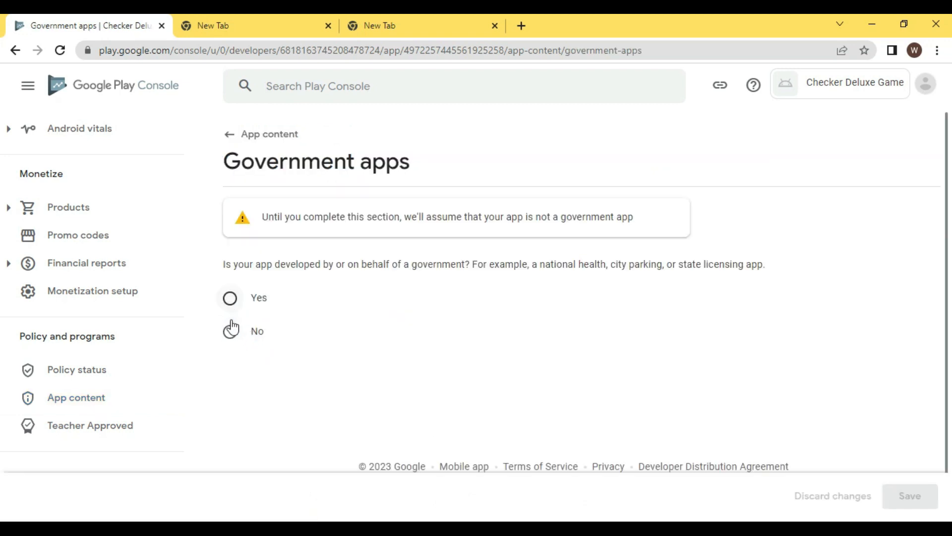
{"action": "left_click", "coordinate": [232, 329]}
{"action": "left_click", "coordinate": [919, 495]}
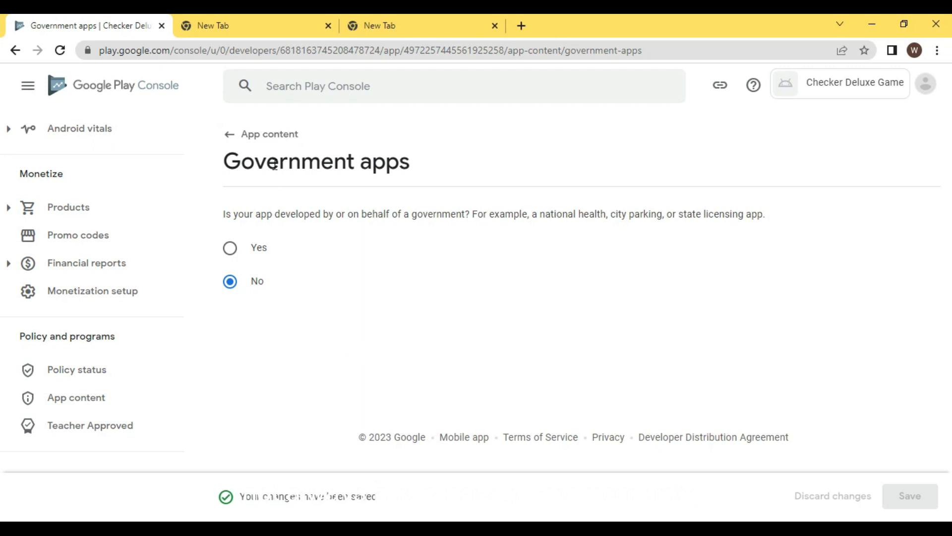
- Return to the App content overview and check the list of declarations for anything still outstanding
{"action": "left_click", "coordinate": [268, 138]}
{"action": "scroll", "coordinate": [389, 278], "scroll_direction": "down", "scroll_amount": 7}
{"action": "scroll", "coordinate": [337, 233], "scroll_direction": "down", "scroll_amount": 5}
{"action": "scroll", "coordinate": [298, 208], "scroll_direction": "down", "scroll_amount": 10}
{"action": "scroll", "coordinate": [325, 222], "scroll_direction": "up", "scroll_amount": 7}
{"action": "scroll", "coordinate": [324, 218], "scroll_direction": "up", "scroll_amount": 8}
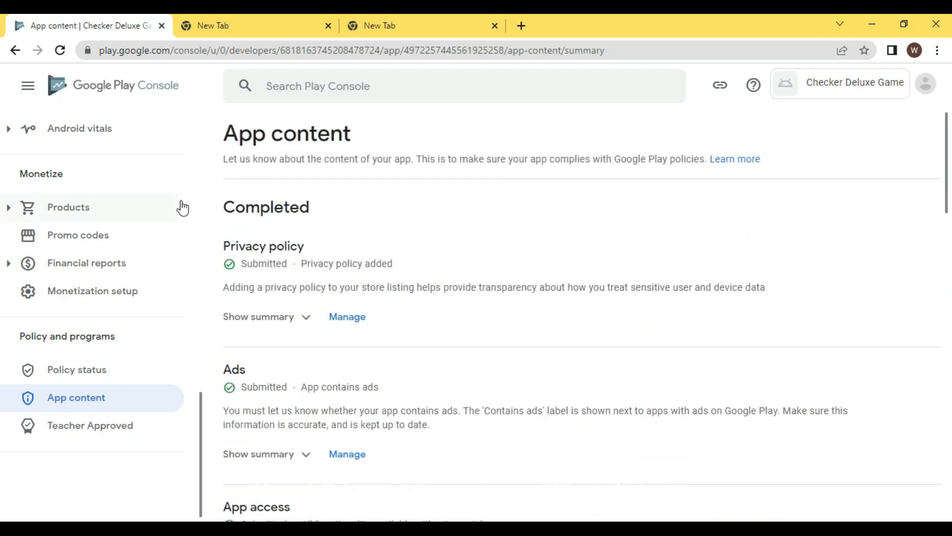
- Open the app category and contact details task from the dashboard and set the game's category to Puzzle
{"action": "scroll", "coordinate": [170, 230], "scroll_direction": "up", "scroll_amount": 12}
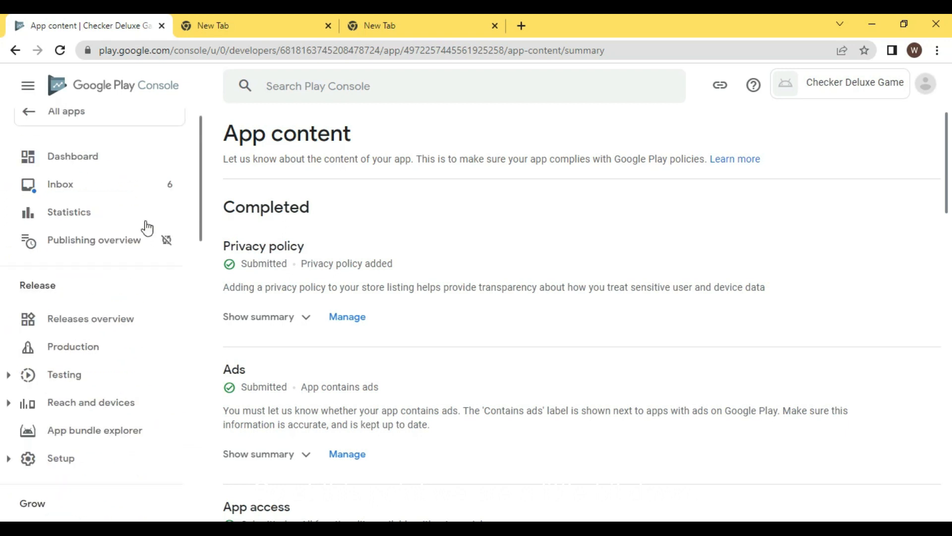
{"action": "left_click", "coordinate": [113, 177]}
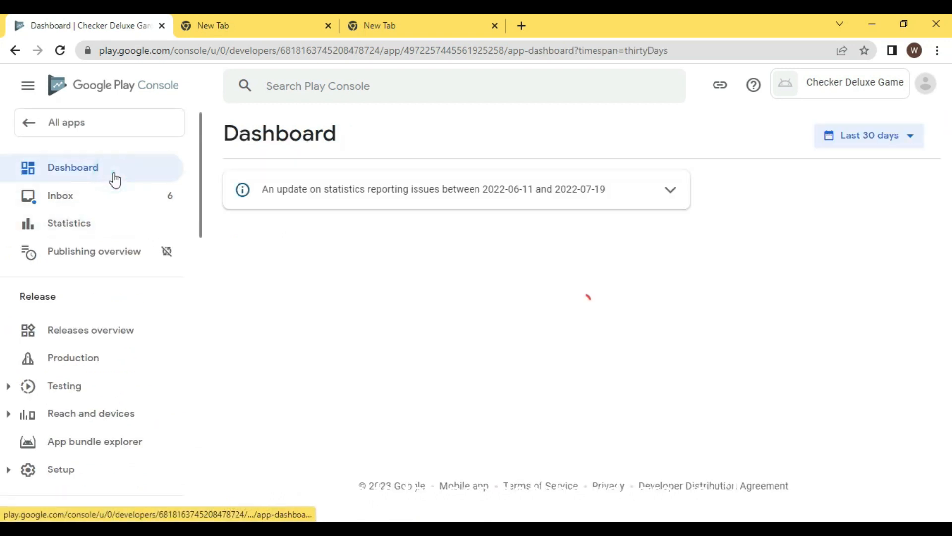
{"action": "scroll", "coordinate": [388, 244], "scroll_direction": "down", "scroll_amount": 8}
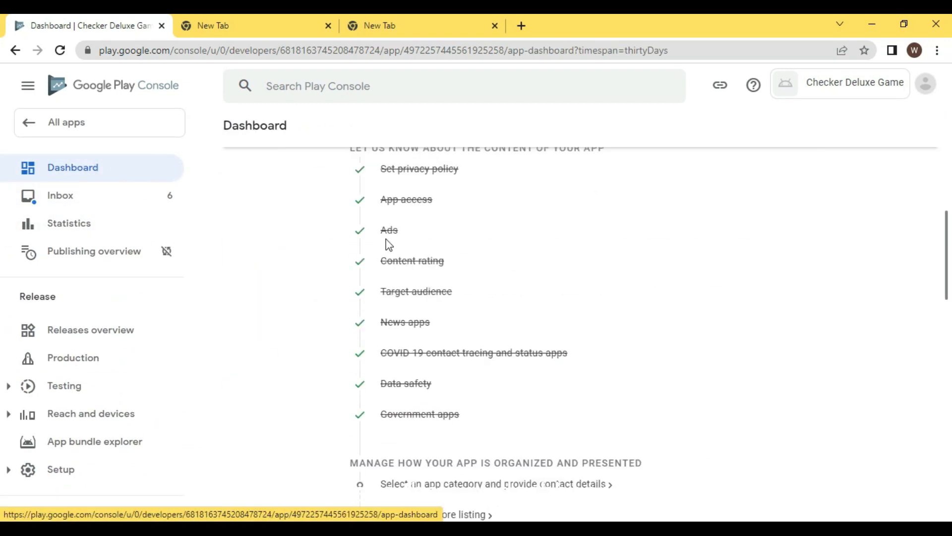
{"action": "scroll", "coordinate": [387, 246], "scroll_direction": "down", "scroll_amount": 4}
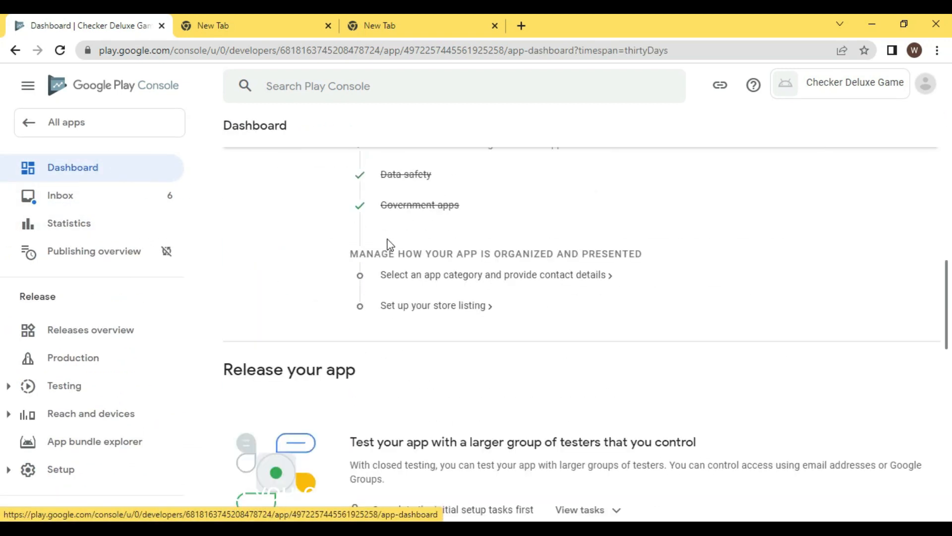
{"action": "left_click", "coordinate": [433, 277]}
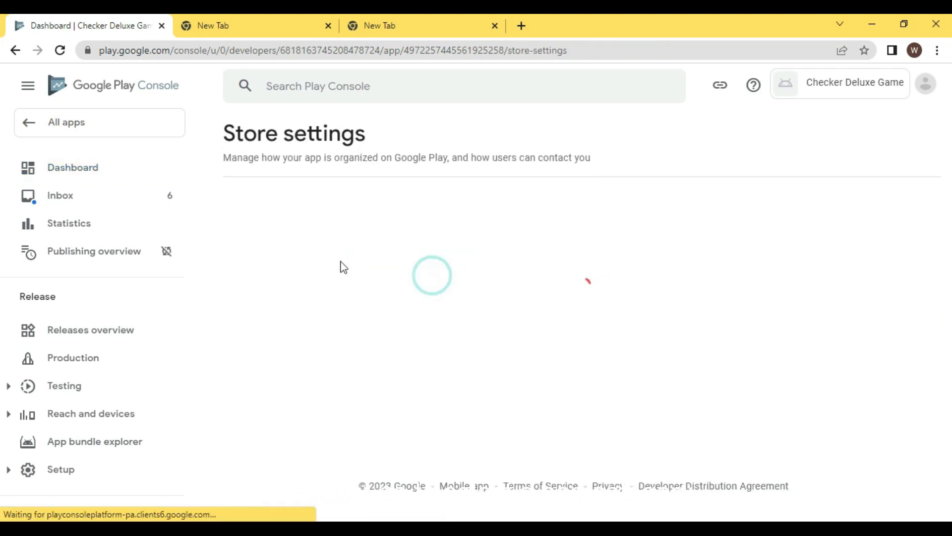
{"action": "scroll", "coordinate": [487, 294], "scroll_direction": "down", "scroll_amount": 3}
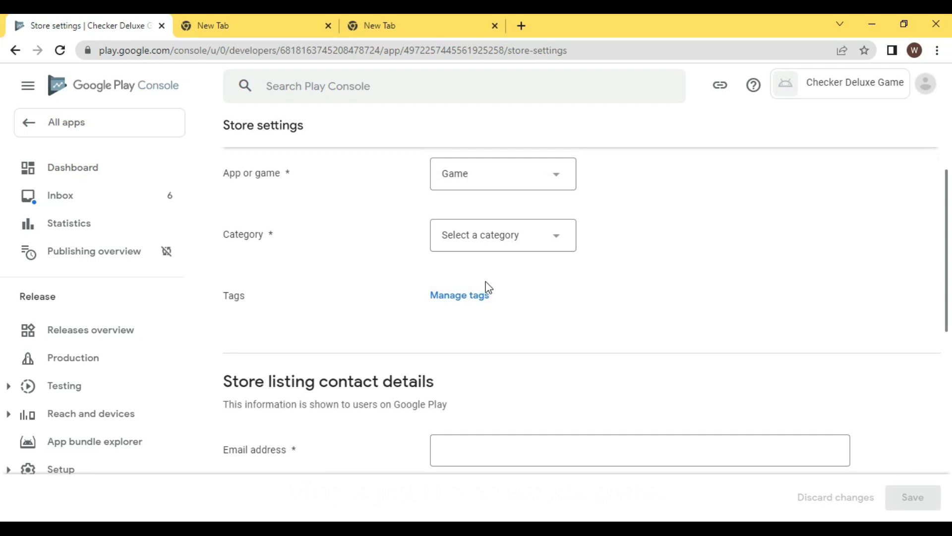
{"action": "left_click", "coordinate": [476, 245]}
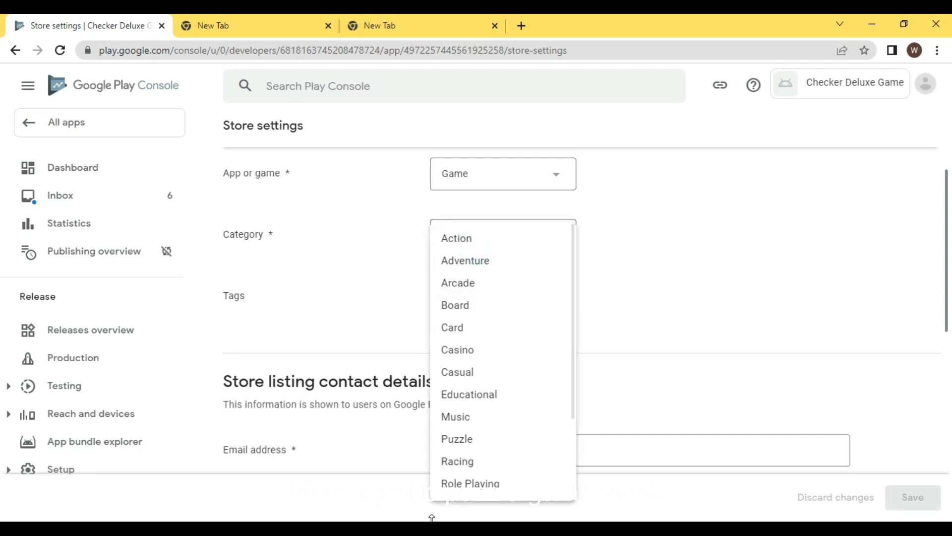
{"action": "left_click", "coordinate": [458, 443]}
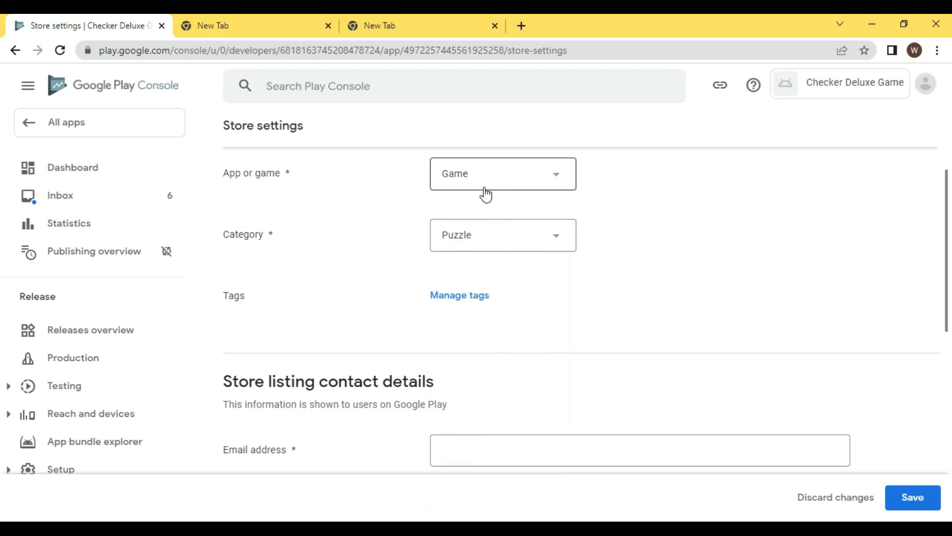
- Search the store listing tags for "puzz" and select the Puzzle tag
{"action": "left_click", "coordinate": [480, 299]}
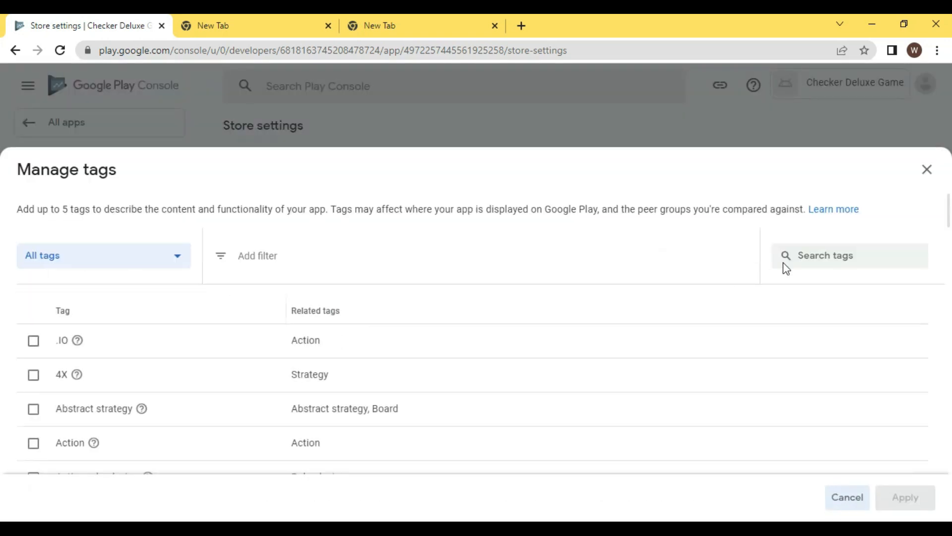
{"action": "left_click", "coordinate": [796, 257]}
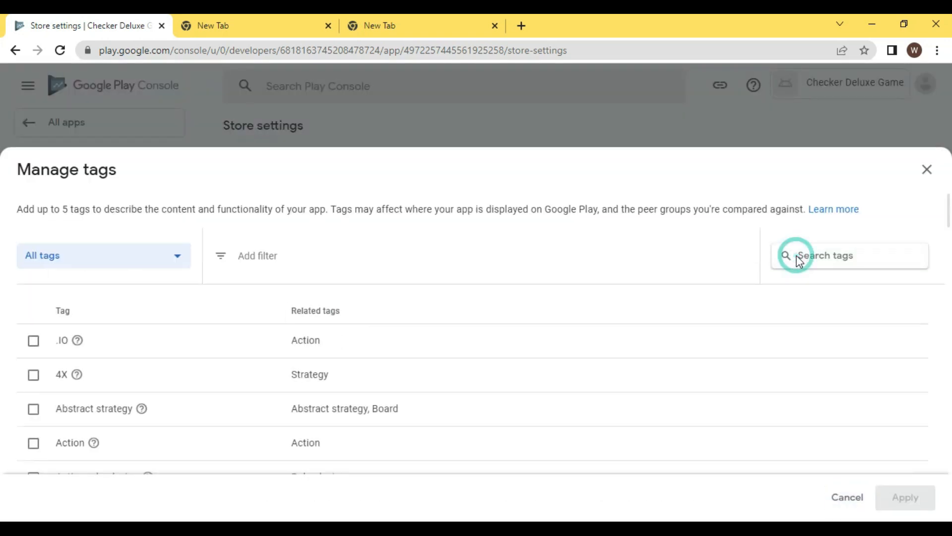
{"action": "type", "text": "ouzz"}
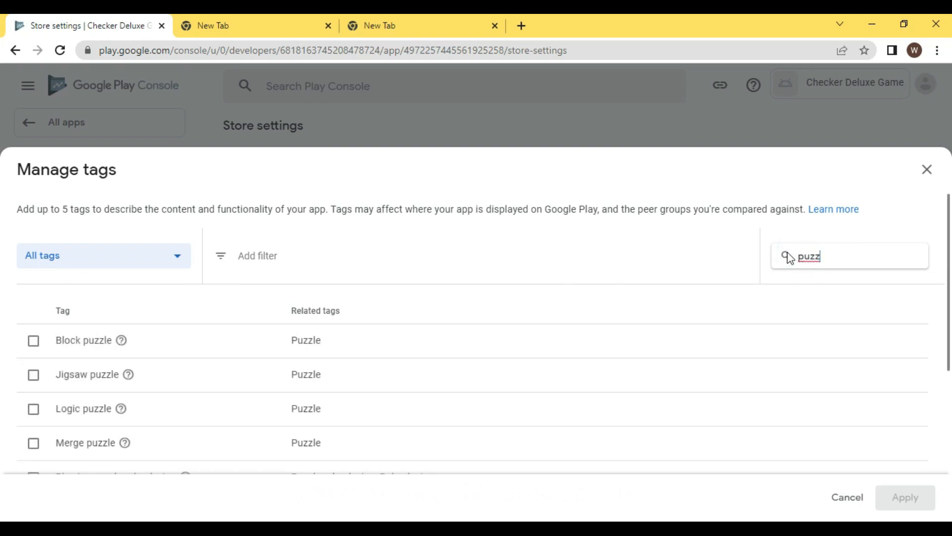
{"action": "scroll", "coordinate": [34, 397], "scroll_direction": "down", "scroll_amount": 3}
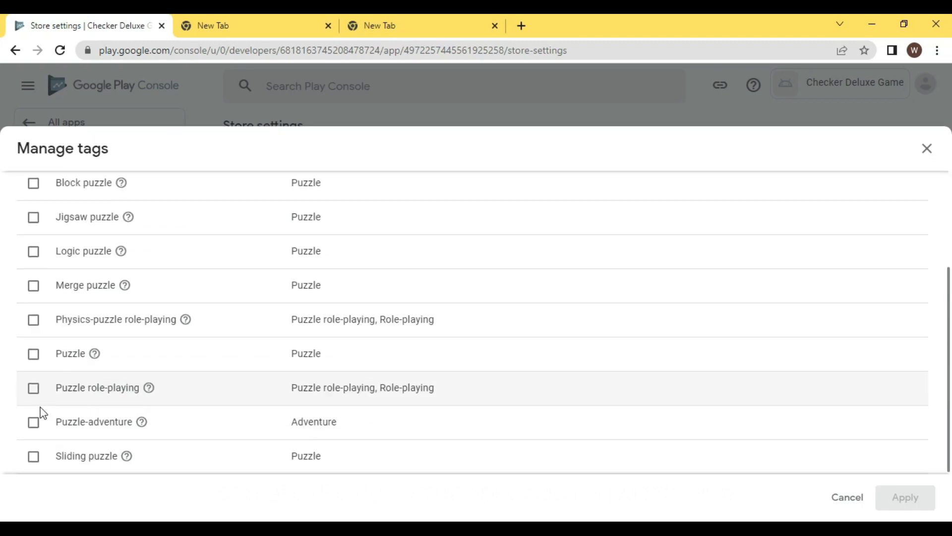
{"action": "left_click", "coordinate": [33, 355]}
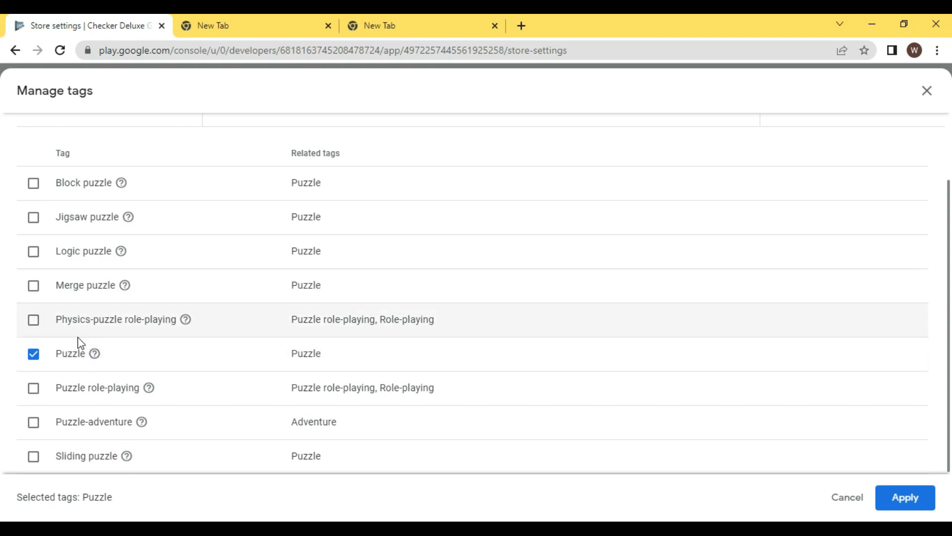
{"action": "scroll", "coordinate": [253, 216], "scroll_direction": "up", "scroll_amount": 3}
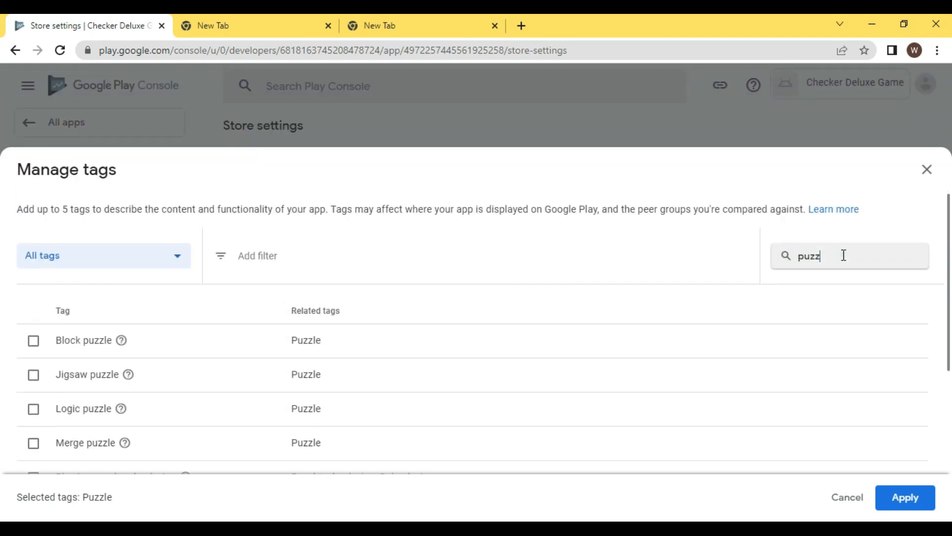
- Replace the tag search with "arc" and select the Arcade tag
{"action": "left_click", "coordinate": [843, 255]}
{"action": "key", "text": "BackSpace"}
{"action": "key", "text": "BackSpace"}
{"action": "key", "text": "BackSpace"}
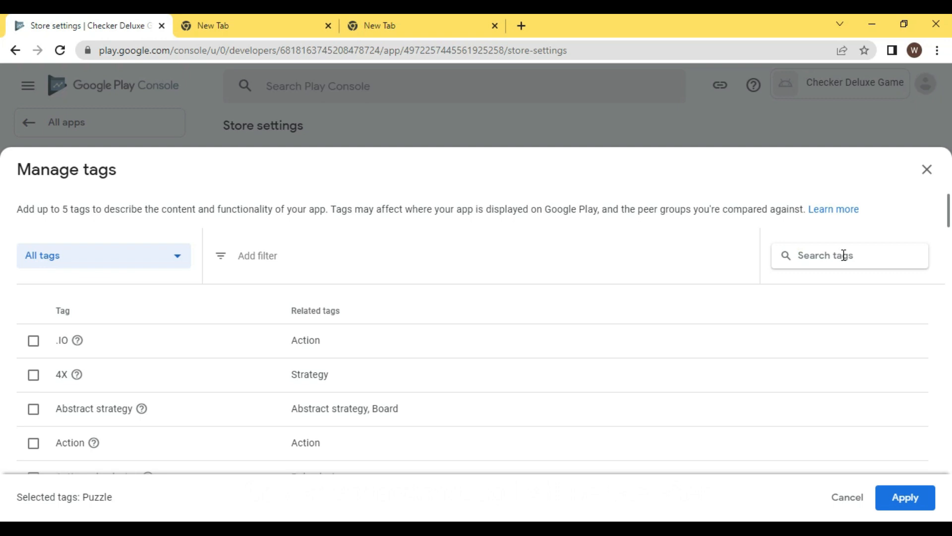
{"action": "type", "text": "arc"}
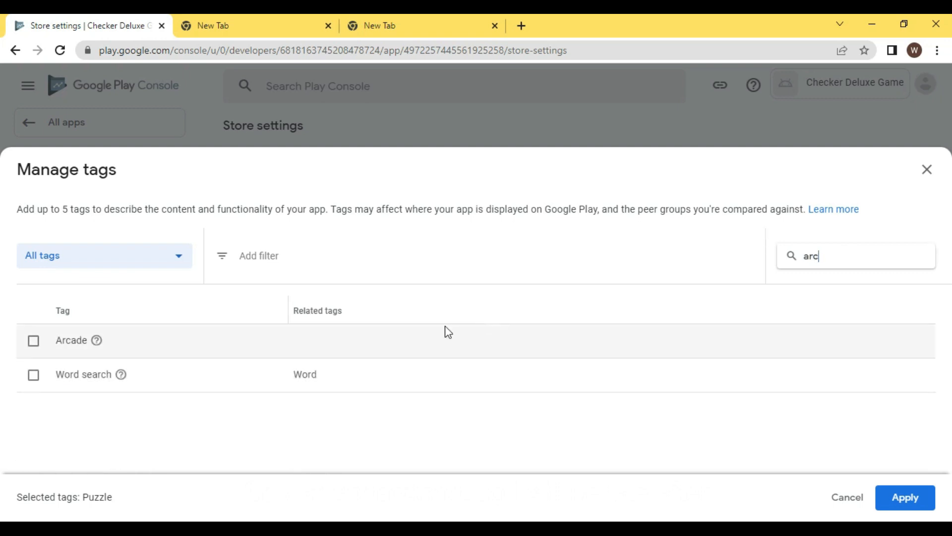
{"action": "left_click", "coordinate": [33, 341]}
- Browse the full tag list, search it for "str", and select the Strategy tag
{"action": "left_click", "coordinate": [840, 261]}
{"action": "key", "text": "BackSpace"}
{"action": "key", "text": "BackSpace"}
{"action": "key", "text": "BackSpace"}
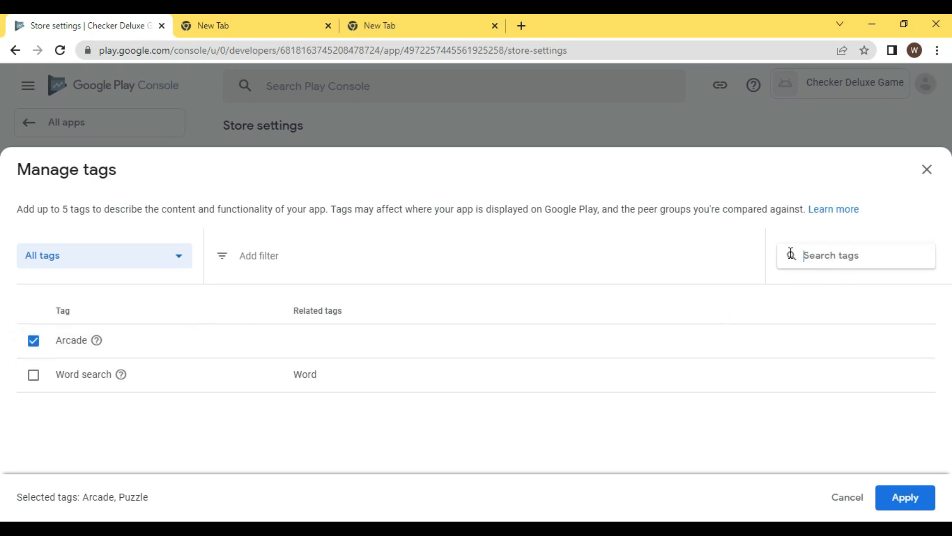
{"action": "scroll", "coordinate": [361, 414], "scroll_direction": "down", "scroll_amount": 4}
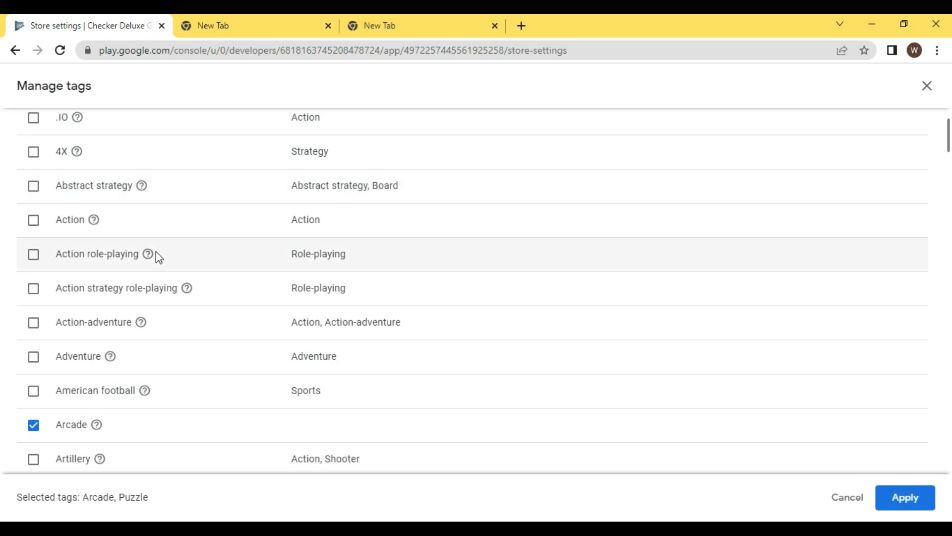
{"action": "scroll", "coordinate": [153, 276], "scroll_direction": "down", "scroll_amount": 3}
{"action": "scroll", "coordinate": [420, 228], "scroll_direction": "up", "scroll_amount": 5}
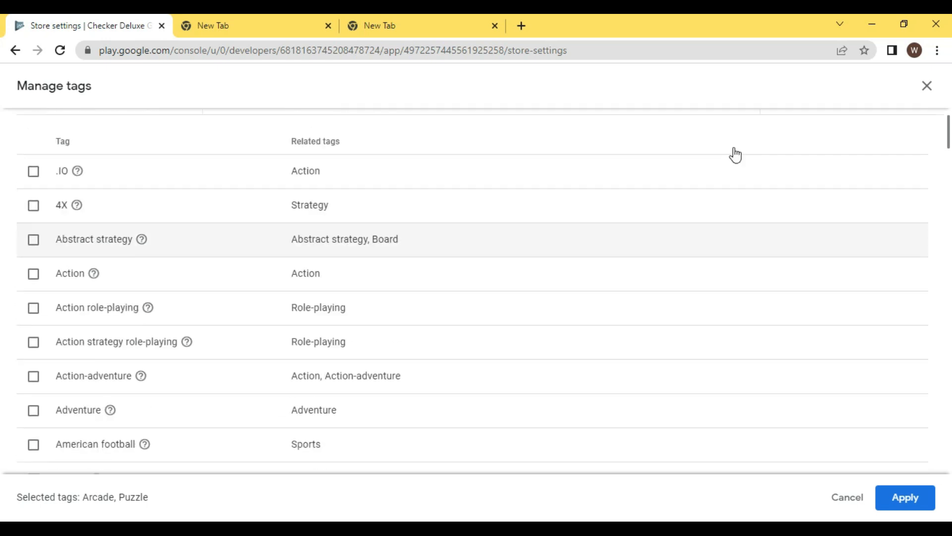
{"action": "scroll", "coordinate": [838, 149], "scroll_direction": "up", "scroll_amount": 3}
{"action": "left_click", "coordinate": [854, 256]}
{"action": "type", "text": "str"}
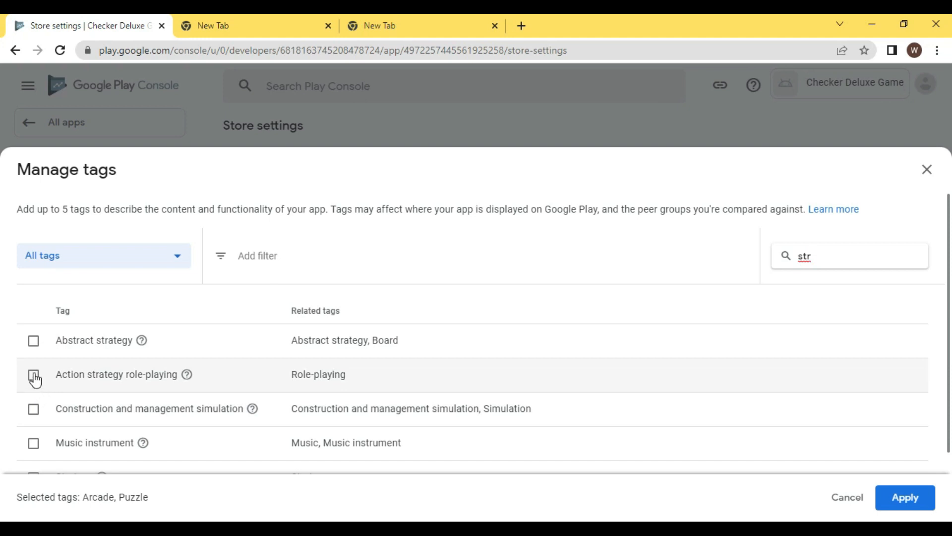
{"action": "scroll", "coordinate": [34, 347], "scroll_direction": "down", "scroll_amount": 1}
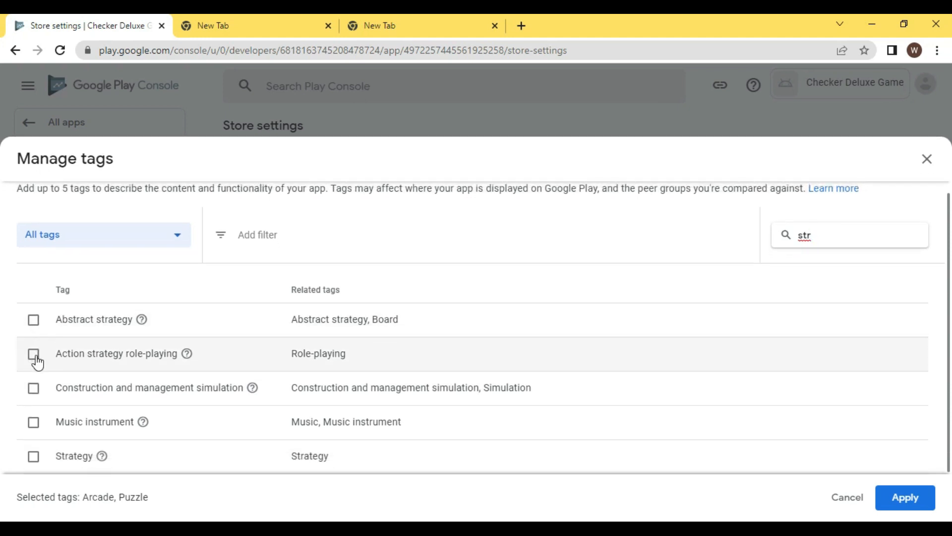
{"action": "left_click", "coordinate": [34, 456]}
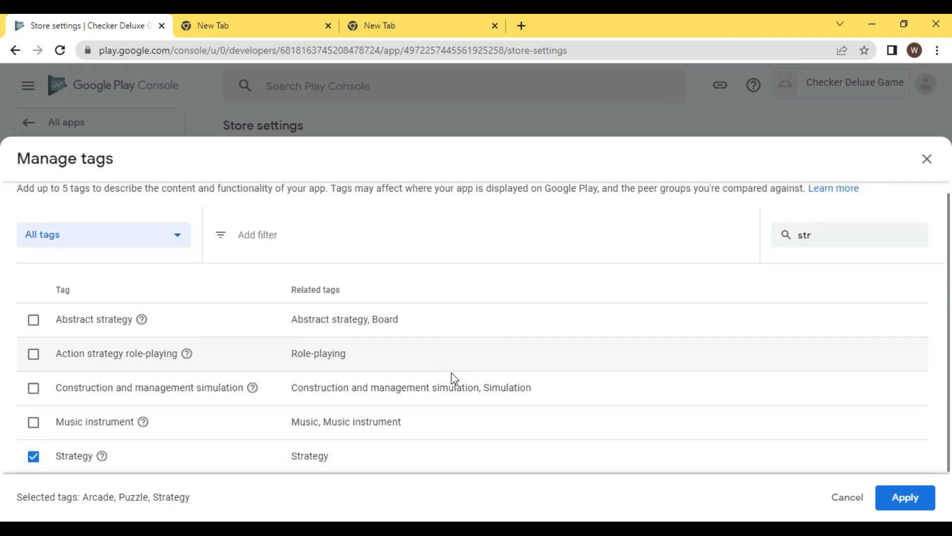
- Apply the selected tags and save the store settings with the contact details
{"action": "left_click", "coordinate": [900, 495]}
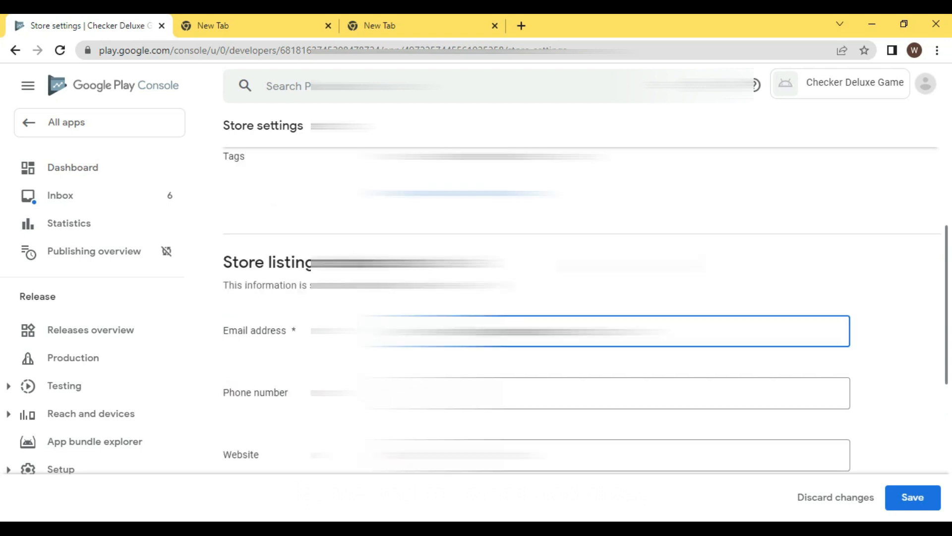
{"action": "scroll", "coordinate": [913, 433], "scroll_direction": "down", "scroll_amount": 4}
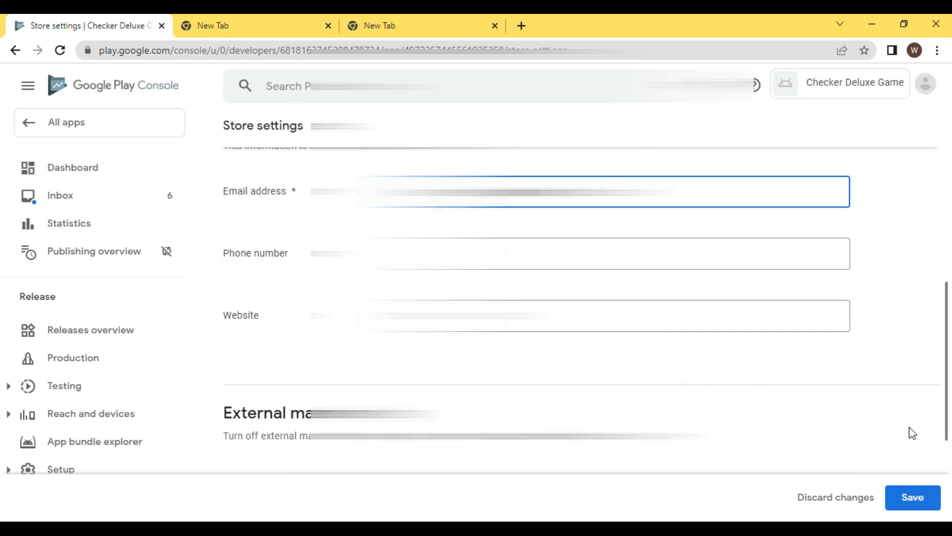
{"action": "left_click", "coordinate": [914, 497]}
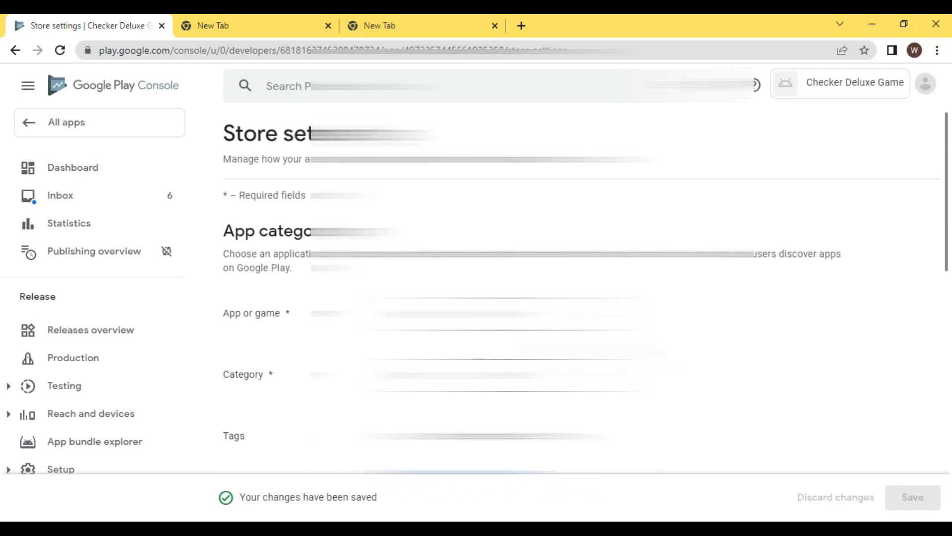
- Open the store listing setup task from the dashboard and go to the empty description fields
{"action": "left_click", "coordinate": [106, 167]}
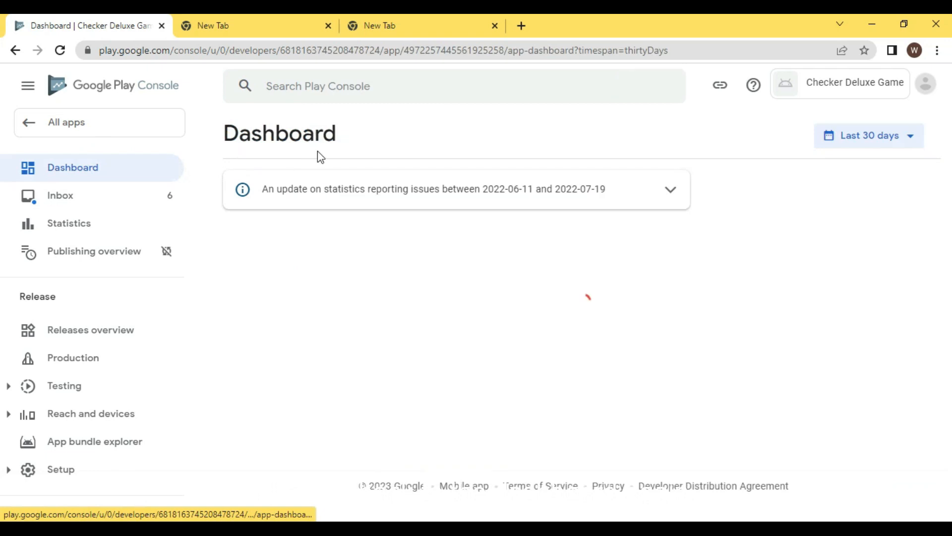
{"action": "scroll", "coordinate": [414, 223], "scroll_direction": "down", "scroll_amount": 12}
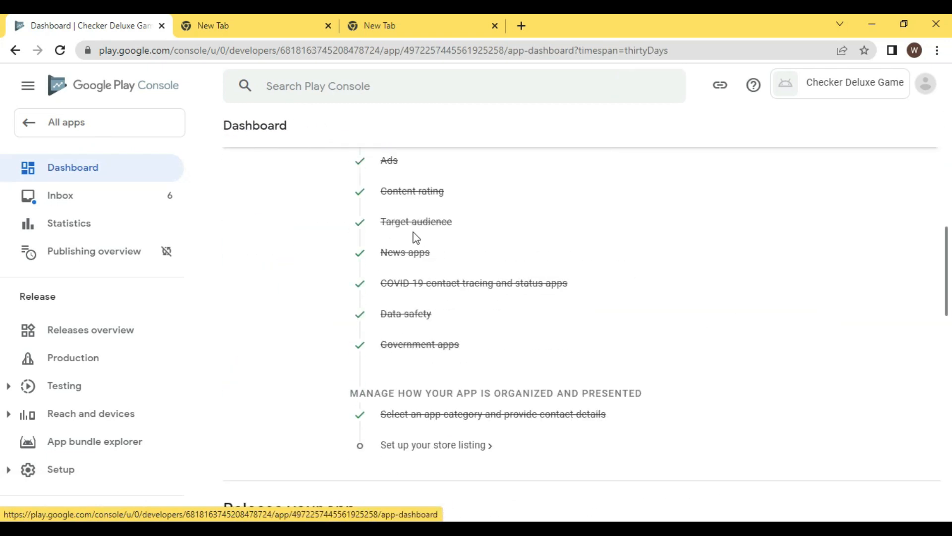
{"action": "left_click", "coordinate": [415, 246]}
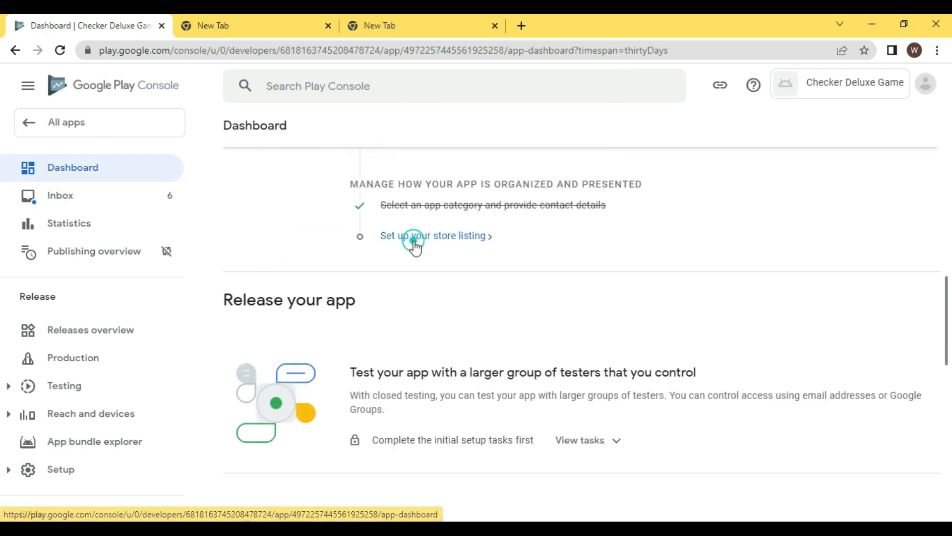
{"action": "scroll", "coordinate": [414, 248], "scroll_direction": "down", "scroll_amount": 3}
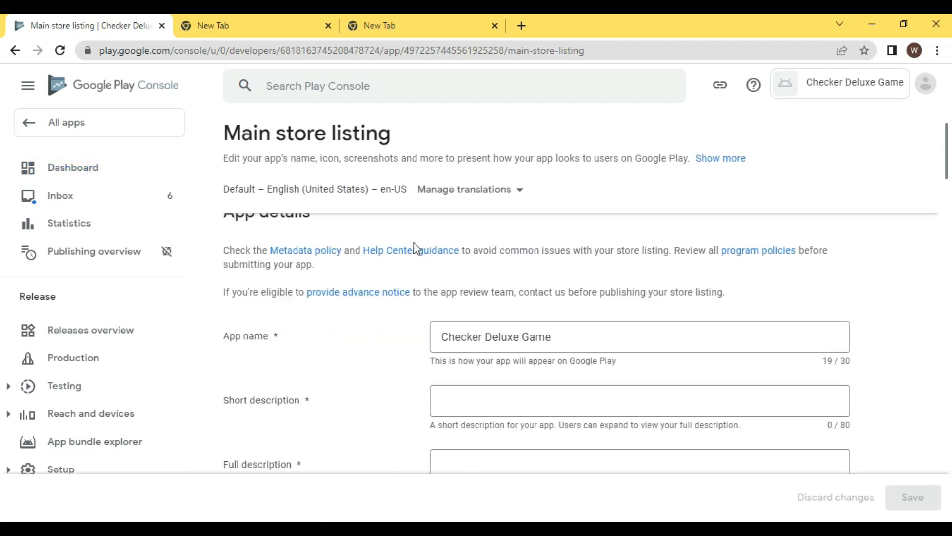
{"action": "scroll", "coordinate": [498, 277], "scroll_direction": "down", "scroll_amount": 1}
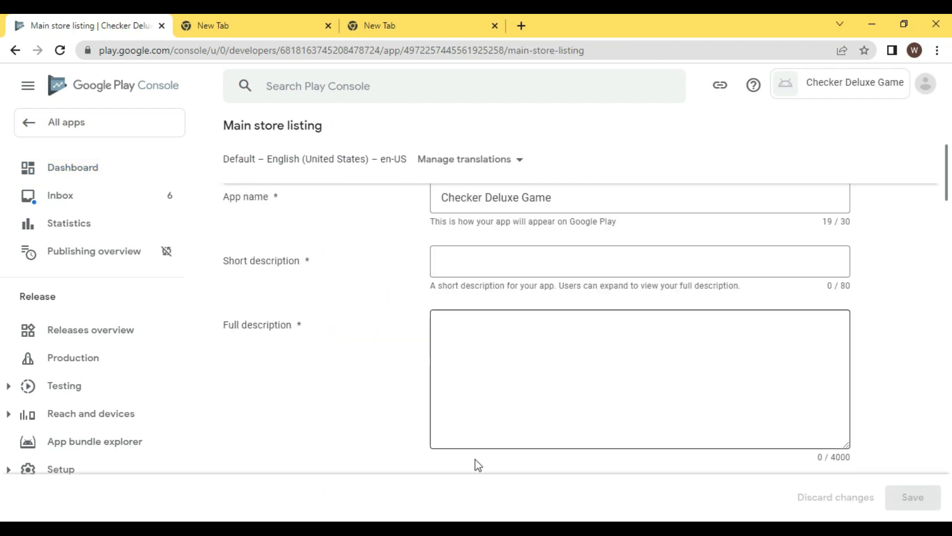
- Fill in the short description as "Welcome To Checker Deluxe Game", reusing the game name copied from the app name
{"action": "left_click", "coordinate": [485, 528]}
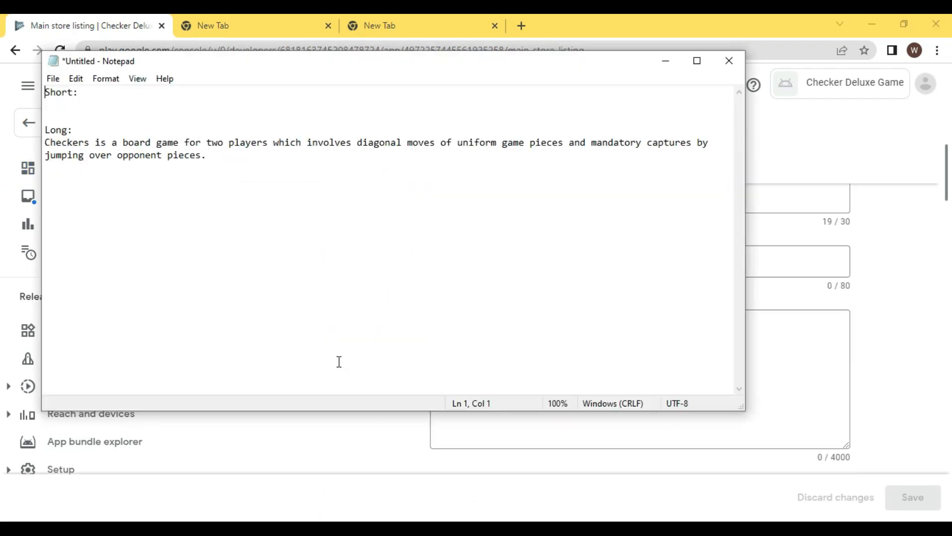
{"action": "left_click", "coordinate": [777, 242]}
{"action": "left_click", "coordinate": [568, 199]}
{"action": "left_click_drag", "start_coordinate": [566, 198], "coordinate": [422, 216]}
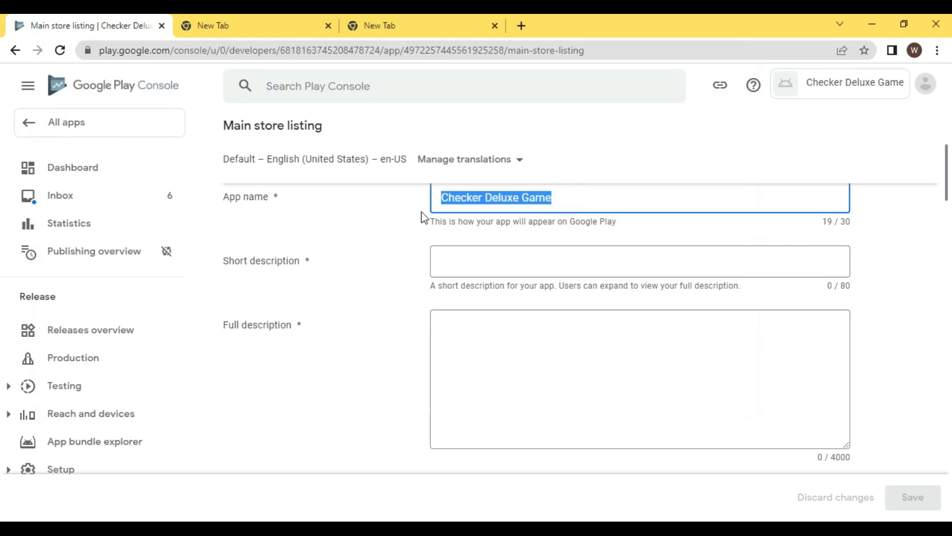
{"action": "left_click", "coordinate": [506, 264]}
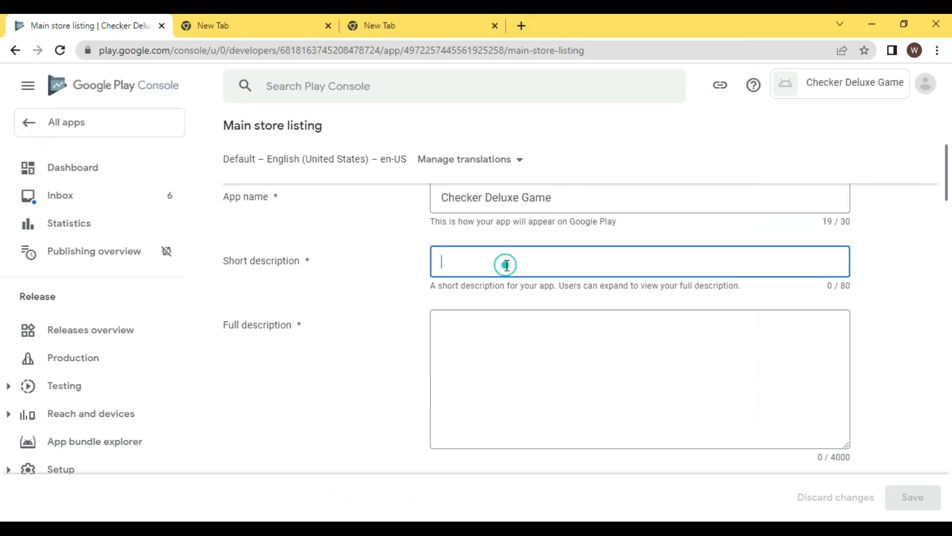
{"action": "type", "text": "Welcome To"}
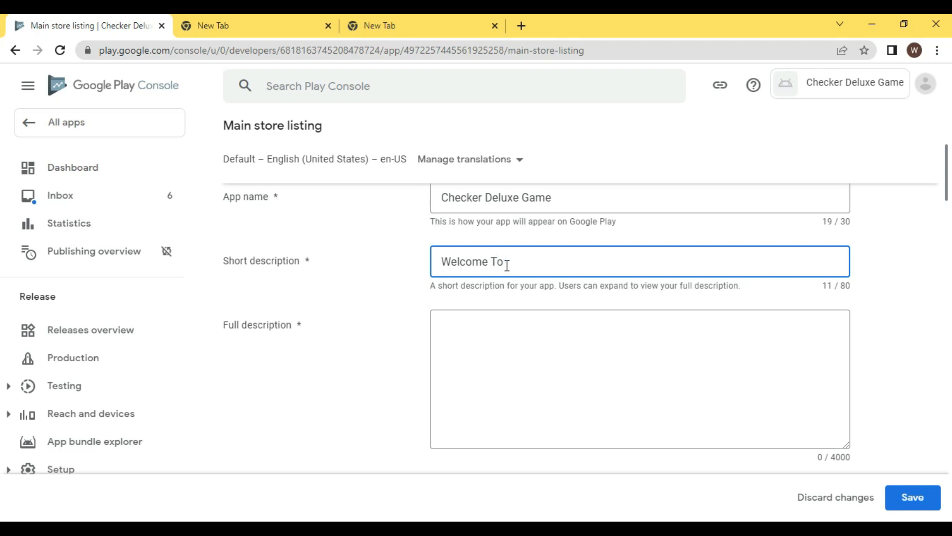
{"action": "type", "text": "Checker Deluxe Game"}
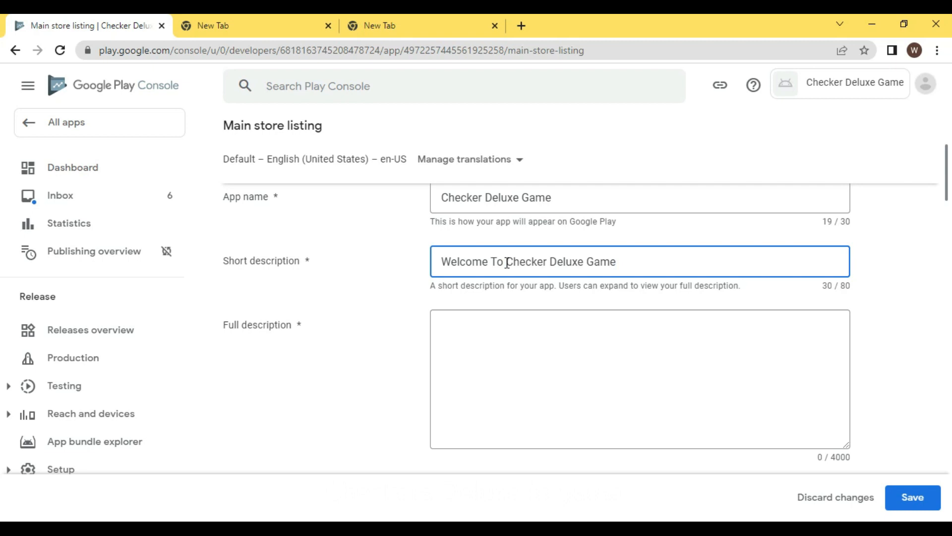
- Copy the long checkers description from the Notepad notes and paste it as the full description
{"action": "left_click", "coordinate": [598, 345]}
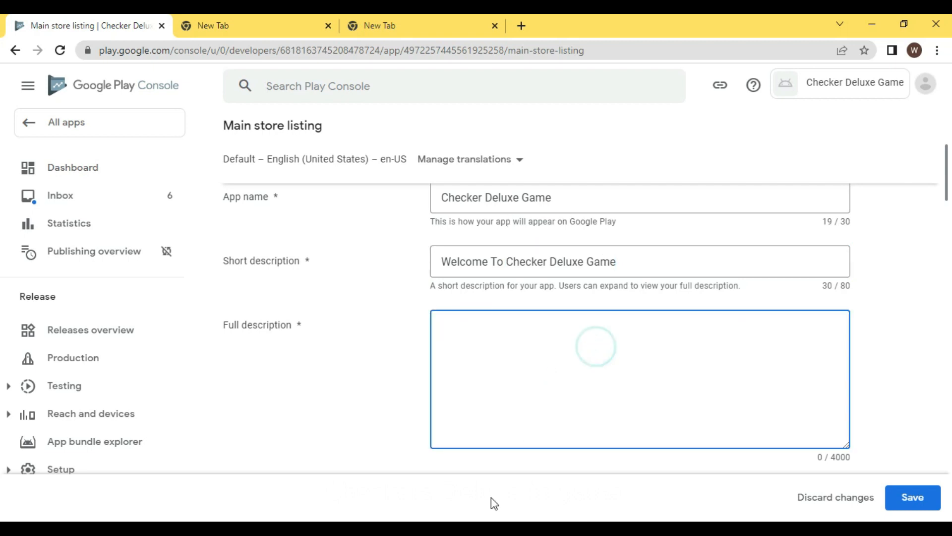
{"action": "key", "text": "alt+Tab"}
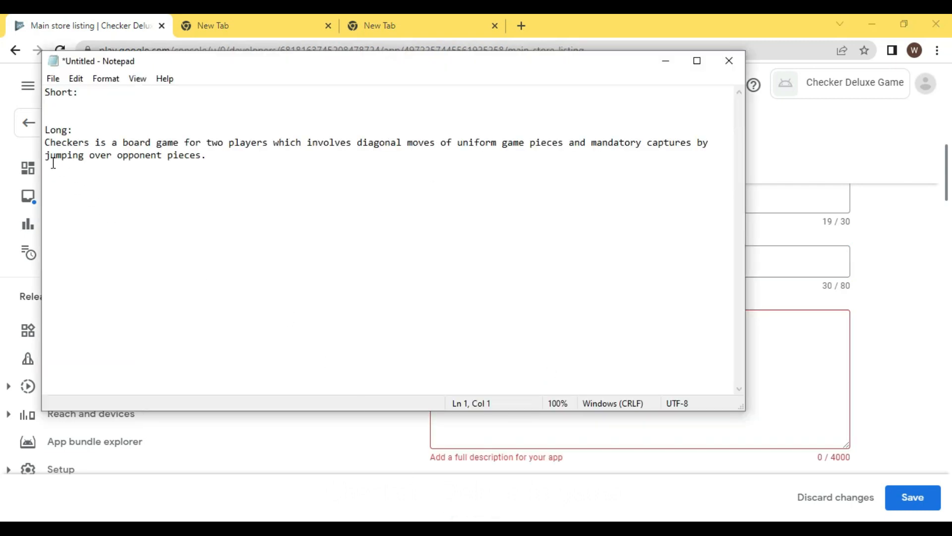
{"action": "left_click_drag", "start_coordinate": [43, 147], "coordinate": [222, 160]}
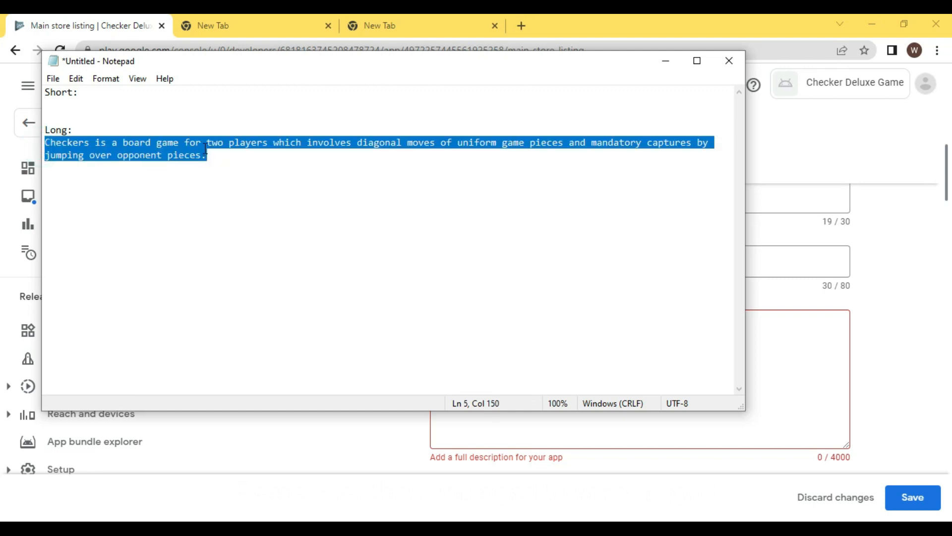
{"action": "right_click", "coordinate": [205, 148]}
{"action": "left_click", "coordinate": [251, 190]}
{"action": "left_click", "coordinate": [485, 162]}
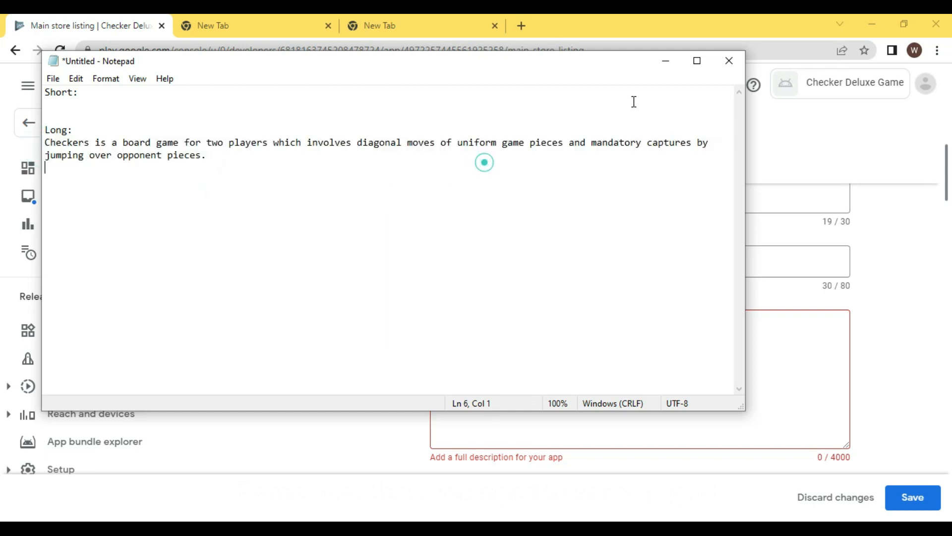
{"action": "left_click", "coordinate": [666, 62]}
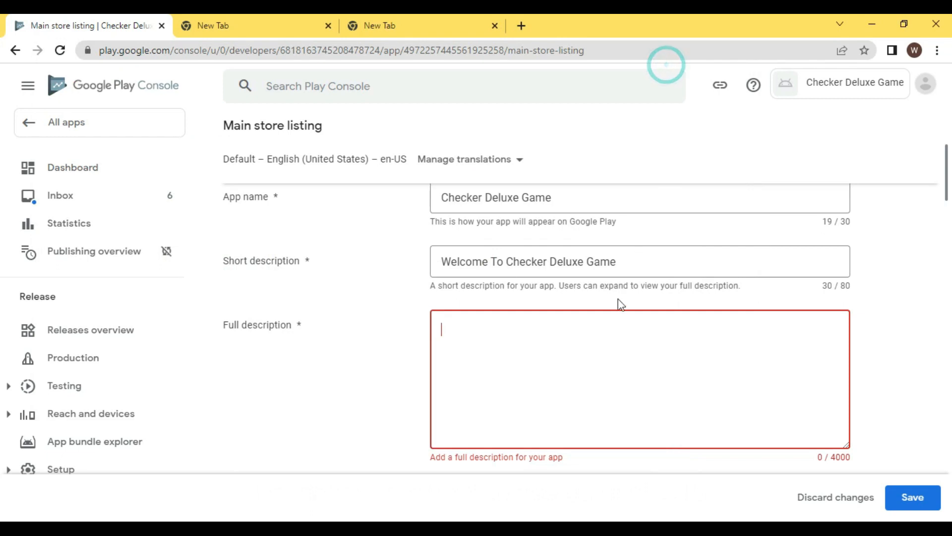
{"action": "left_click", "coordinate": [618, 339]}
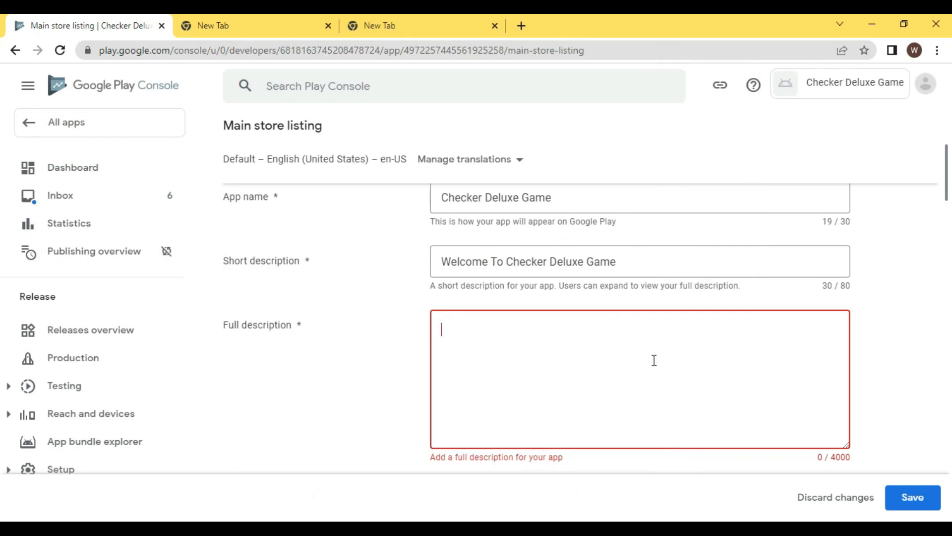
{"action": "key", "text": "ctrl+v"}
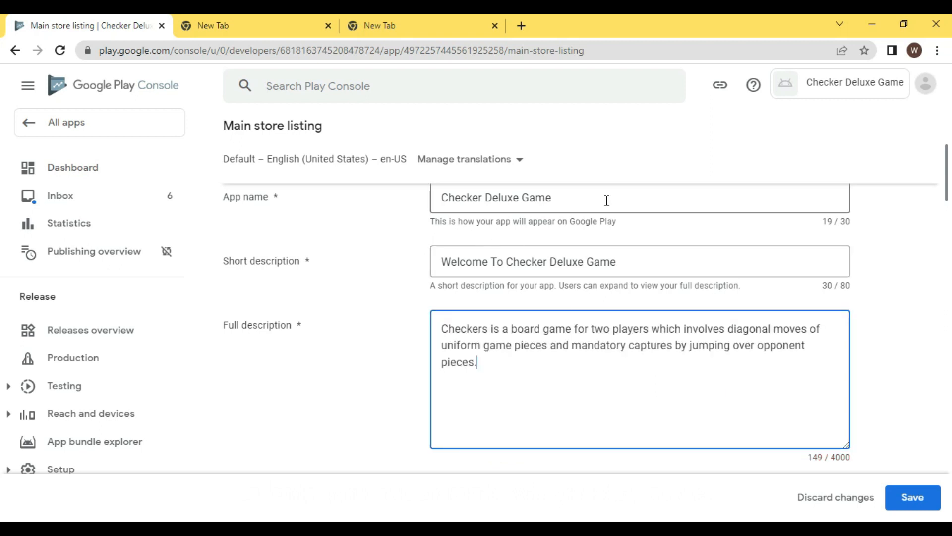
- Upload the icon image from the project's Screenshots folder under Documents as the app icon
{"action": "scroll", "coordinate": [876, 298], "scroll_direction": "down", "scroll_amount": 1}
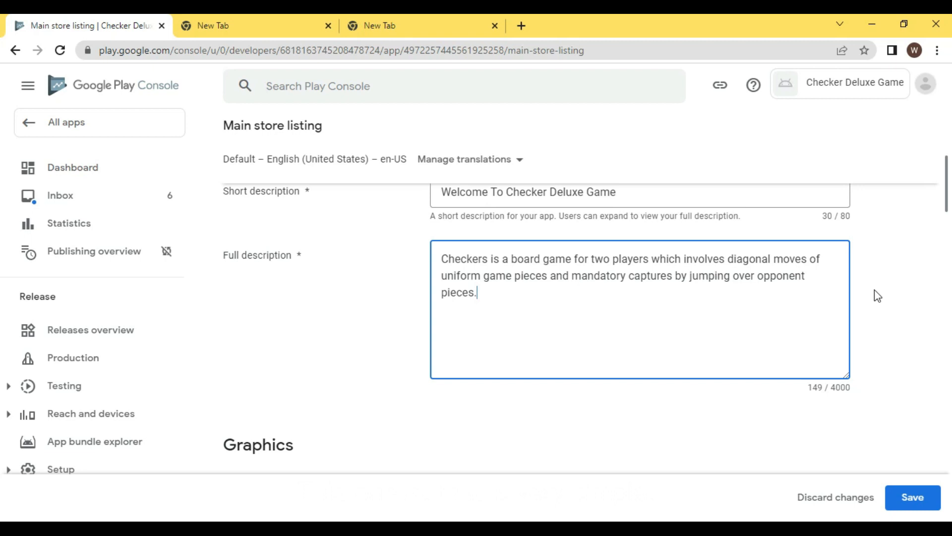
{"action": "scroll", "coordinate": [875, 290], "scroll_direction": "up", "scroll_amount": 1}
{"action": "scroll", "coordinate": [874, 290], "scroll_direction": "down", "scroll_amount": 4}
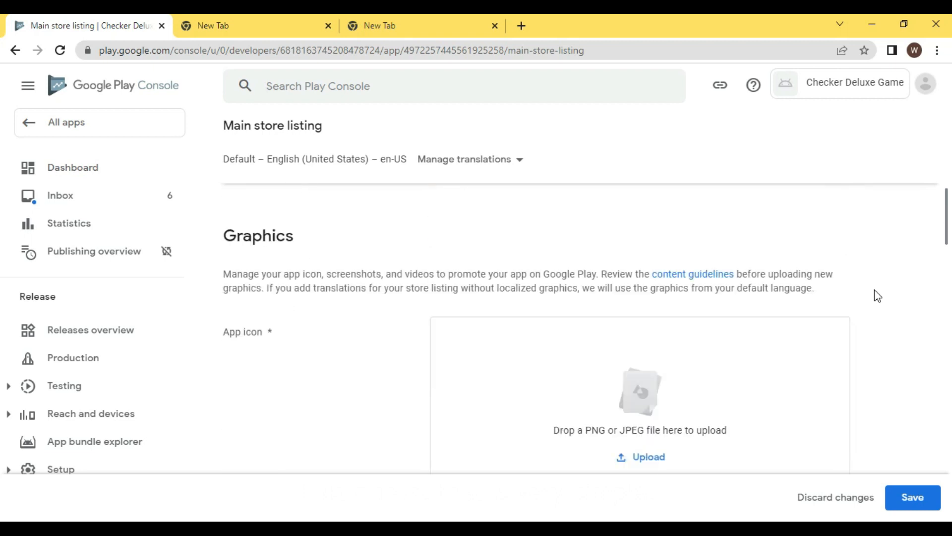
{"action": "scroll", "coordinate": [875, 295], "scroll_direction": "down", "scroll_amount": 2}
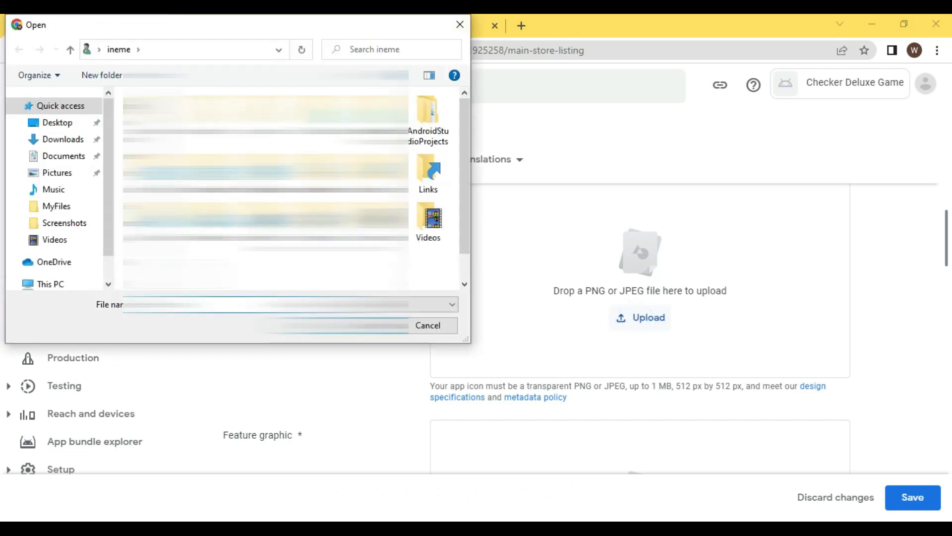
{"action": "left_click", "coordinate": [50, 157]}
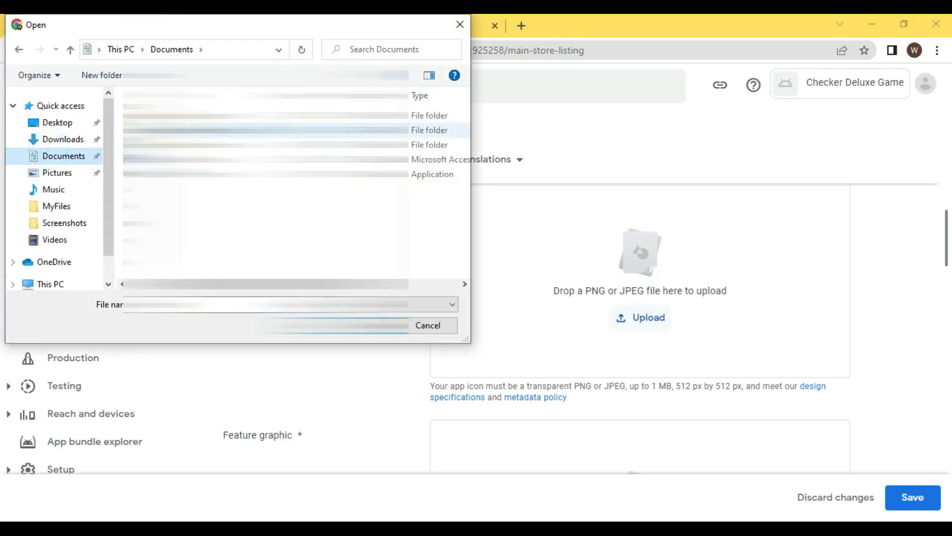
{"action": "double_click", "coordinate": [173, 116]}
{"action": "double_click", "coordinate": [174, 116]}
{"action": "left_click", "coordinate": [174, 115]}
{"action": "double_click", "coordinate": [173, 116]}
{"action": "left_click", "coordinate": [174, 131]}
{"action": "double_click", "coordinate": [174, 131]}
{"action": "left_click", "coordinate": [273, 169]}
{"action": "left_click", "coordinate": [359, 326]}
- Upload the checkers_graphics image as the feature graphic
{"action": "scroll", "coordinate": [628, 319], "scroll_direction": "down", "scroll_amount": 5}
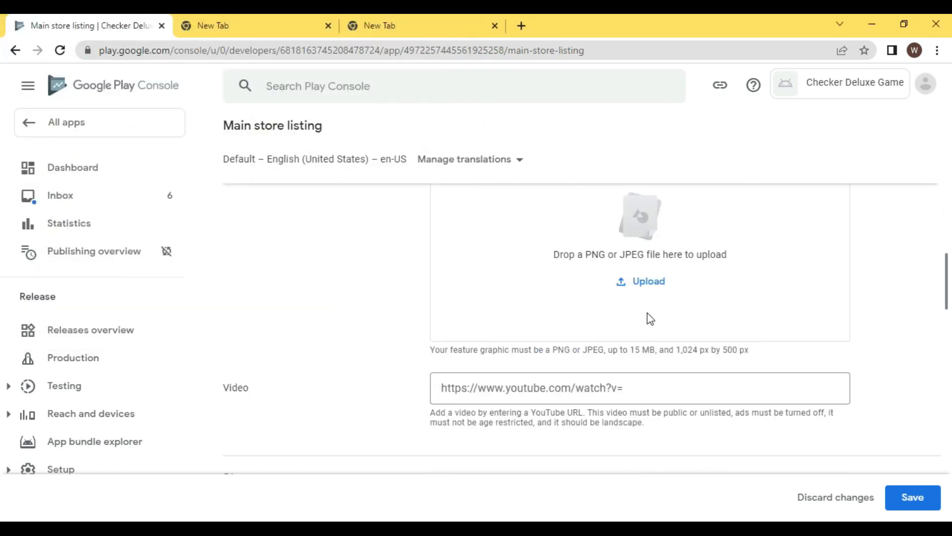
{"action": "left_click", "coordinate": [637, 284]}
{"action": "left_click", "coordinate": [154, 155]}
{"action": "left_click", "coordinate": [358, 325]}
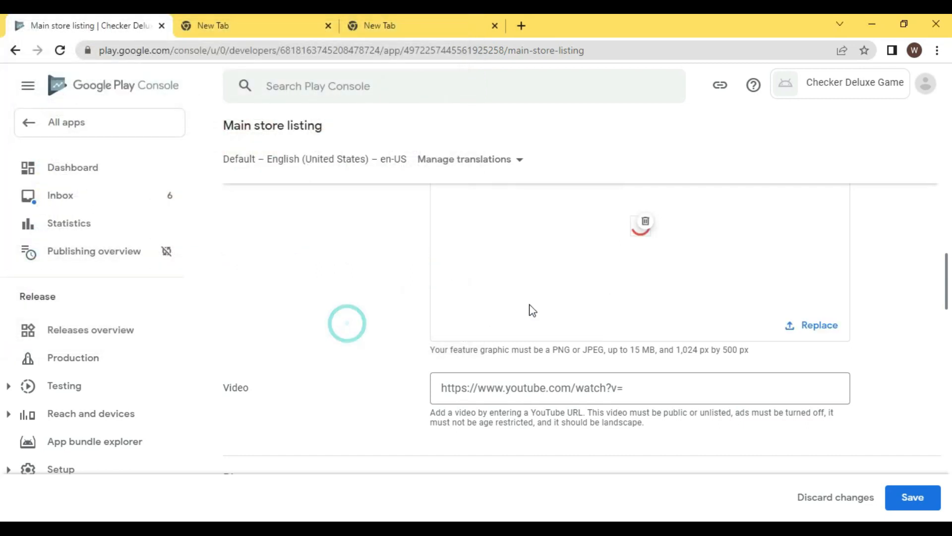
- Review the uploaded feature graphic and app icon along with their required pixel dimensions
{"action": "scroll", "coordinate": [534, 310], "scroll_direction": "down", "scroll_amount": 3}
{"action": "scroll", "coordinate": [556, 300], "scroll_direction": "up", "scroll_amount": 4}
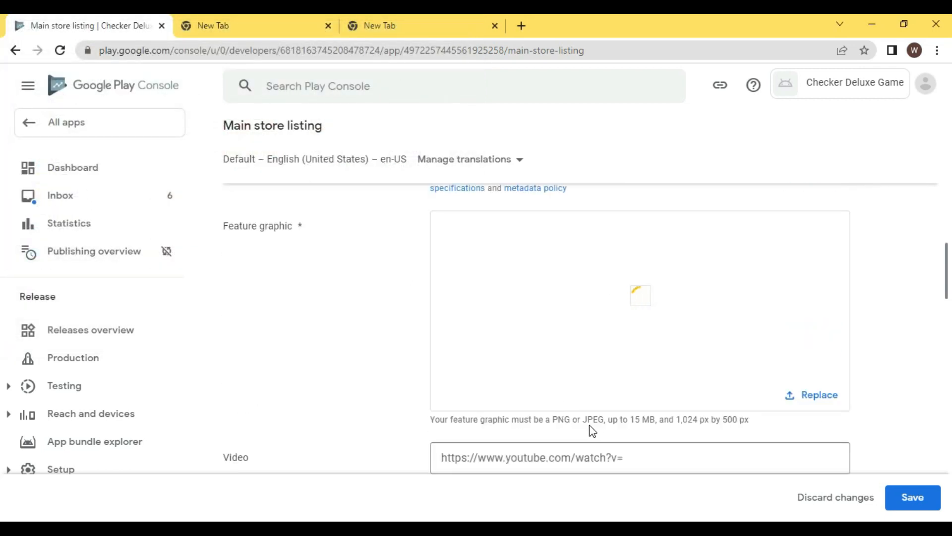
{"action": "left_click_drag", "start_coordinate": [690, 422], "coordinate": [736, 419]}
{"action": "left_click", "coordinate": [353, 377]}
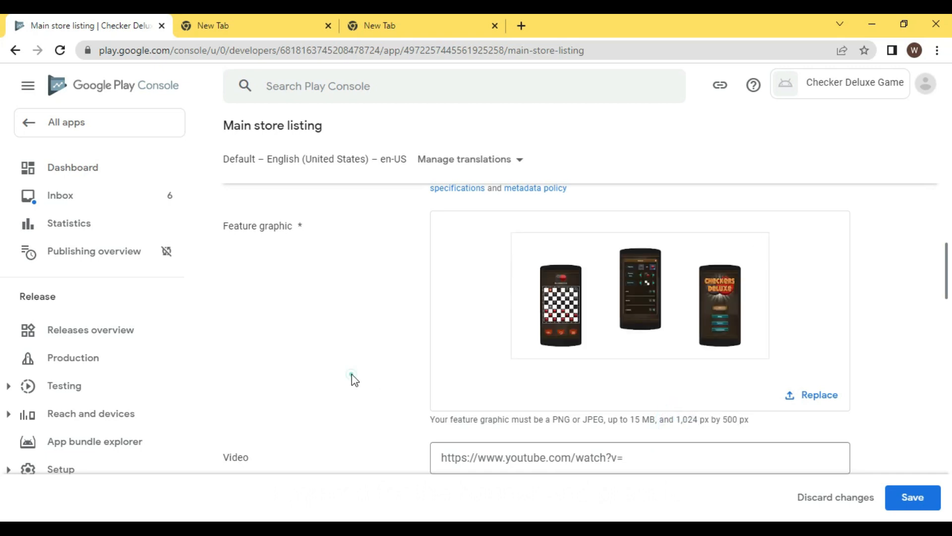
{"action": "scroll", "coordinate": [353, 373], "scroll_direction": "up", "scroll_amount": 4}
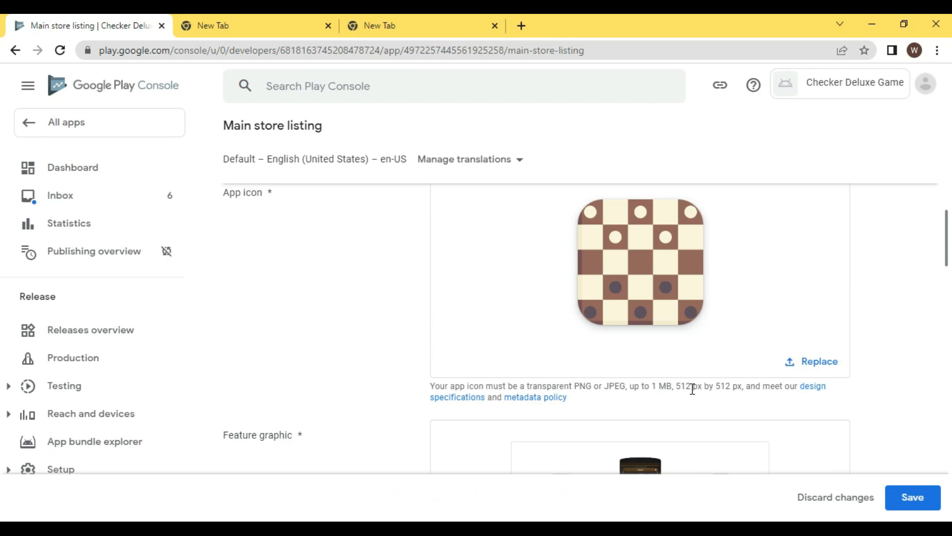
{"action": "left_click_drag", "start_coordinate": [670, 386], "coordinate": [743, 387]}
{"action": "left_click", "coordinate": [726, 387]}
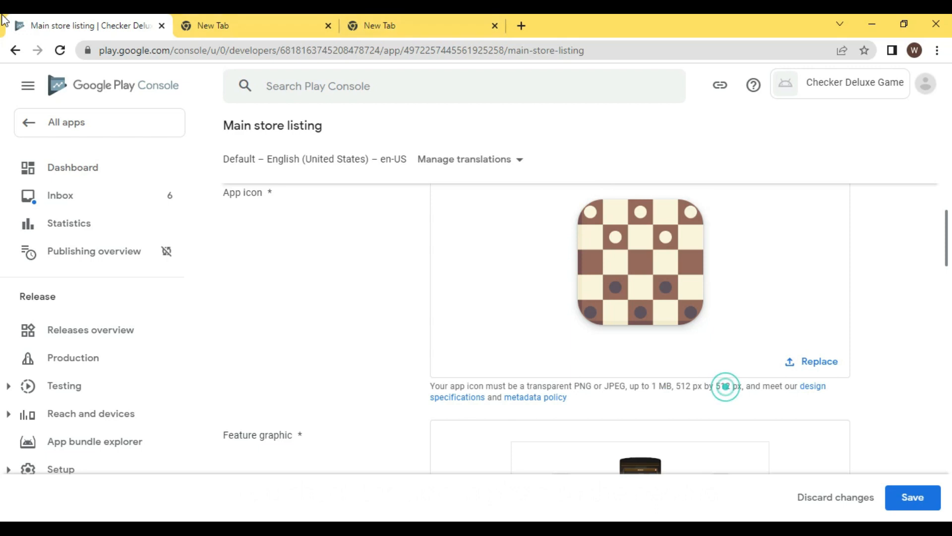
- Upload screenshot_1 through screenshot_8 as the phone screenshots
{"action": "scroll", "coordinate": [525, 369], "scroll_direction": "down", "scroll_amount": 8}
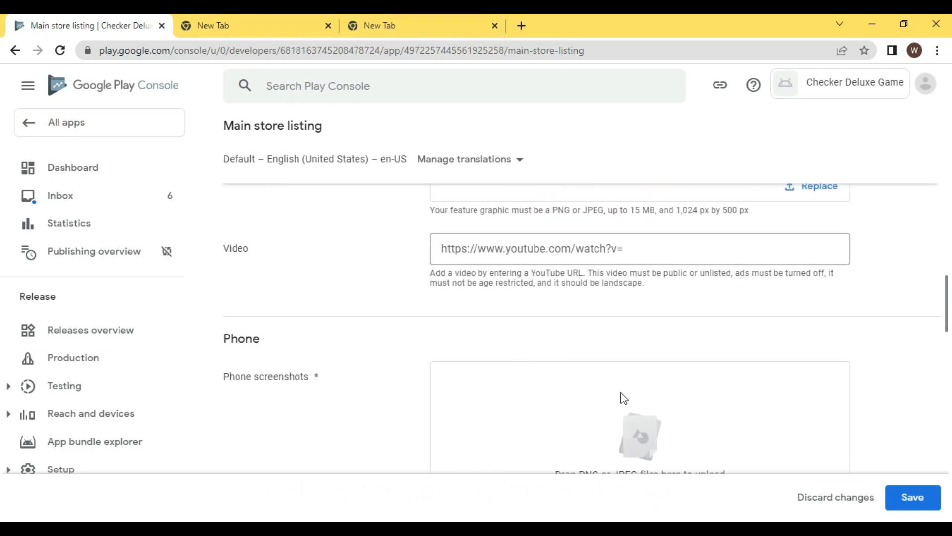
{"action": "scroll", "coordinate": [624, 398], "scroll_direction": "down", "scroll_amount": 4}
{"action": "left_click", "coordinate": [615, 298]}
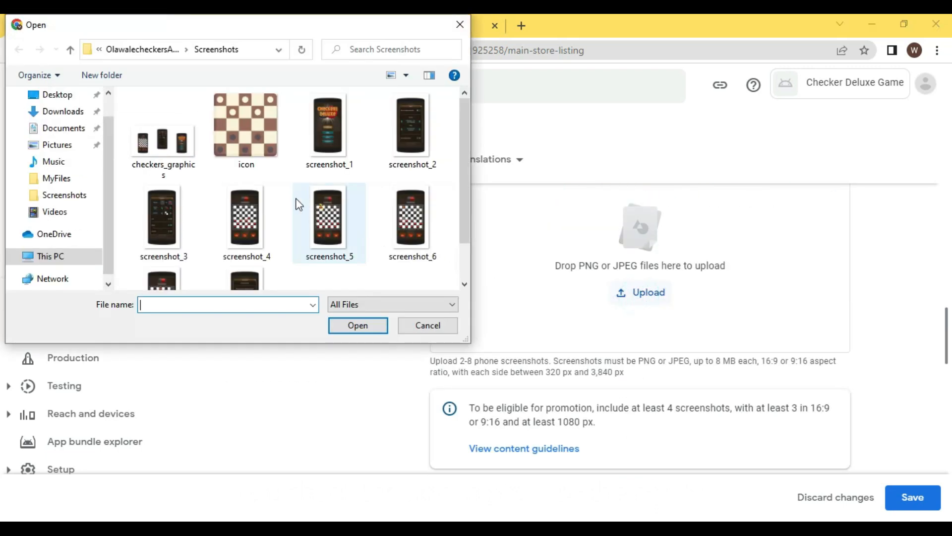
{"action": "left_click", "coordinate": [329, 160]}
{"action": "left_click", "coordinate": [241, 280], "text": "shift"}
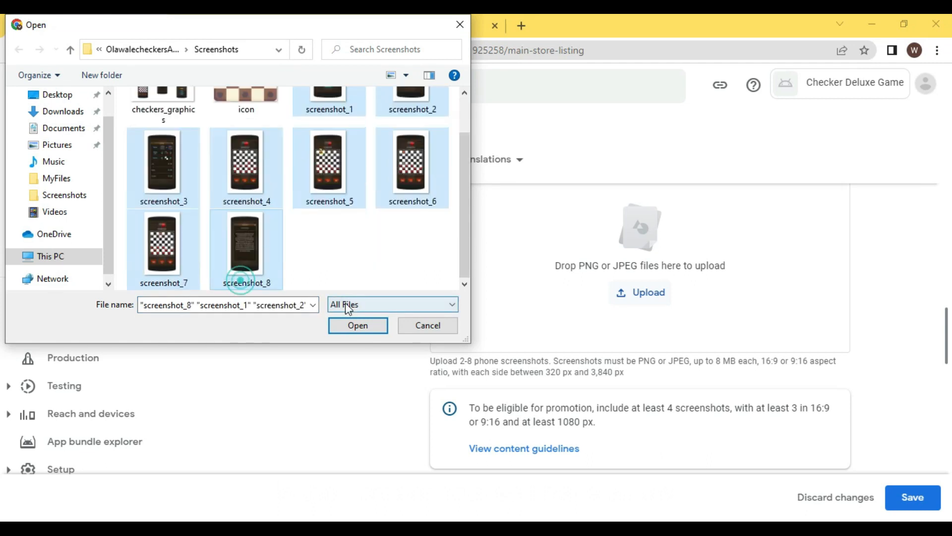
{"action": "left_click", "coordinate": [357, 325]}
- Upload screenshot_1 through screenshot_8 as the 7-inch tablet screenshots
{"action": "scroll", "coordinate": [739, 381], "scroll_direction": "down", "scroll_amount": 5}
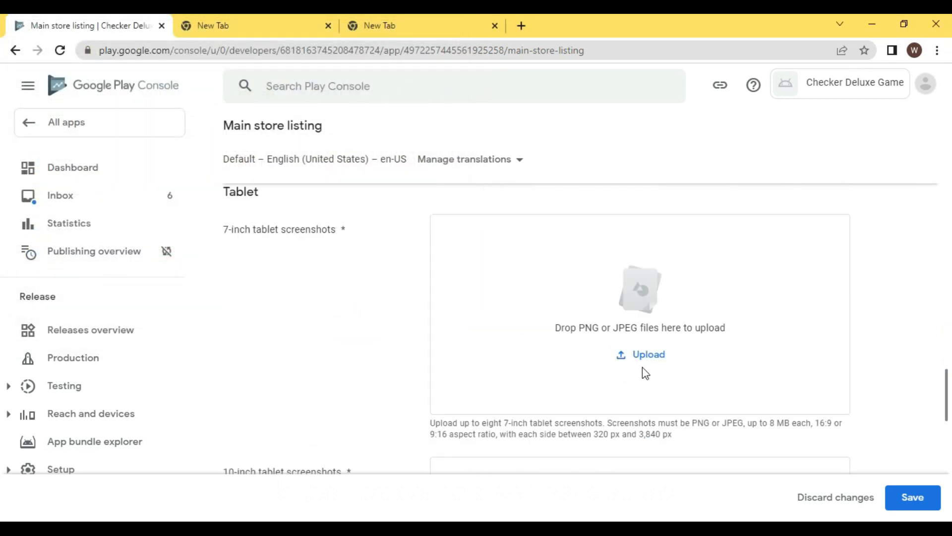
{"action": "left_click", "coordinate": [640, 355]}
{"action": "left_click", "coordinate": [315, 164]}
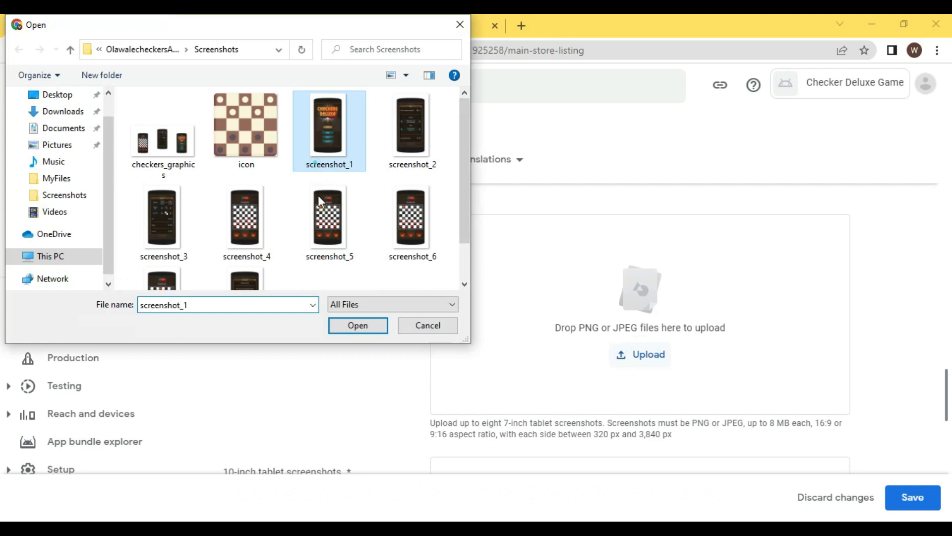
{"action": "left_click", "coordinate": [263, 272], "text": "shift"}
{"action": "left_click", "coordinate": [358, 325]}
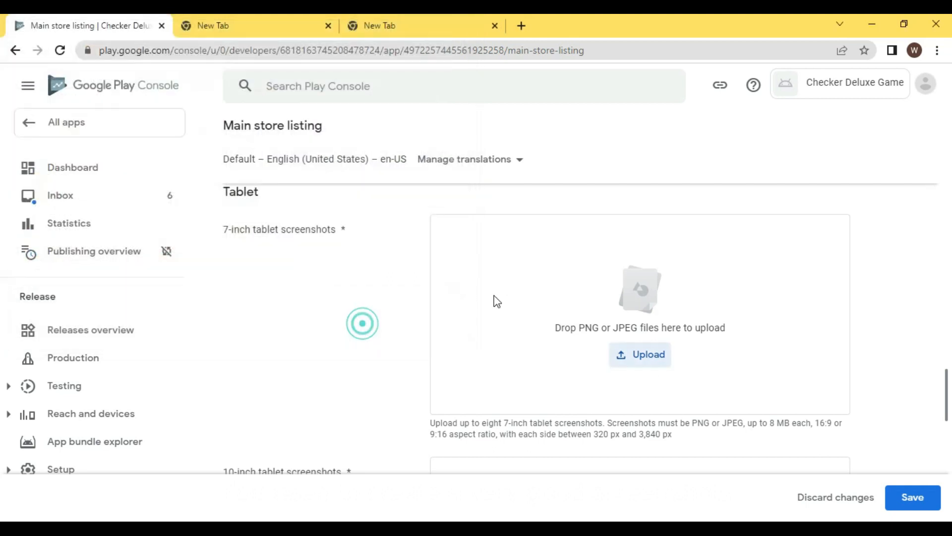
- Upload screenshot_1 through screenshot_8 as the 10-inch tablet screenshots
{"action": "scroll", "coordinate": [565, 313], "scroll_direction": "down", "scroll_amount": 5}
{"action": "left_click", "coordinate": [622, 272]}
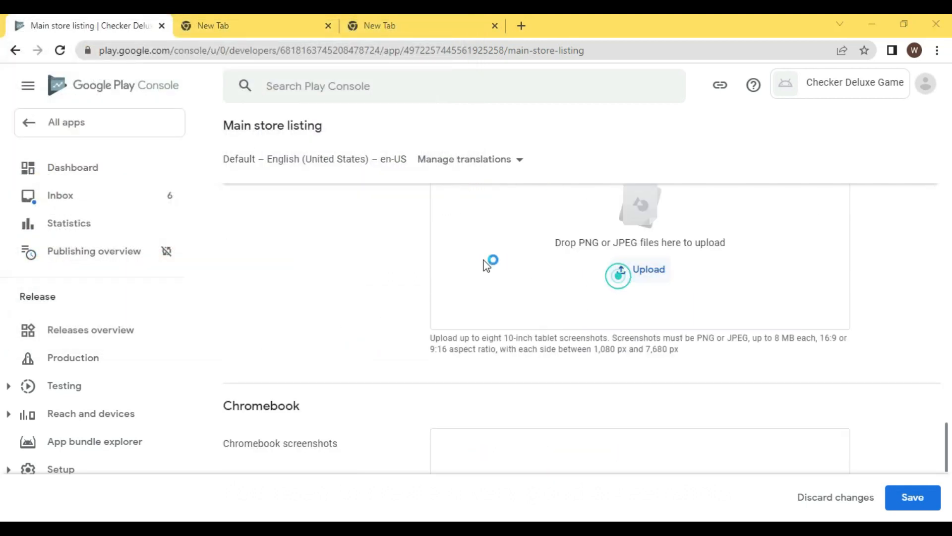
{"action": "left_click", "coordinate": [320, 159]}
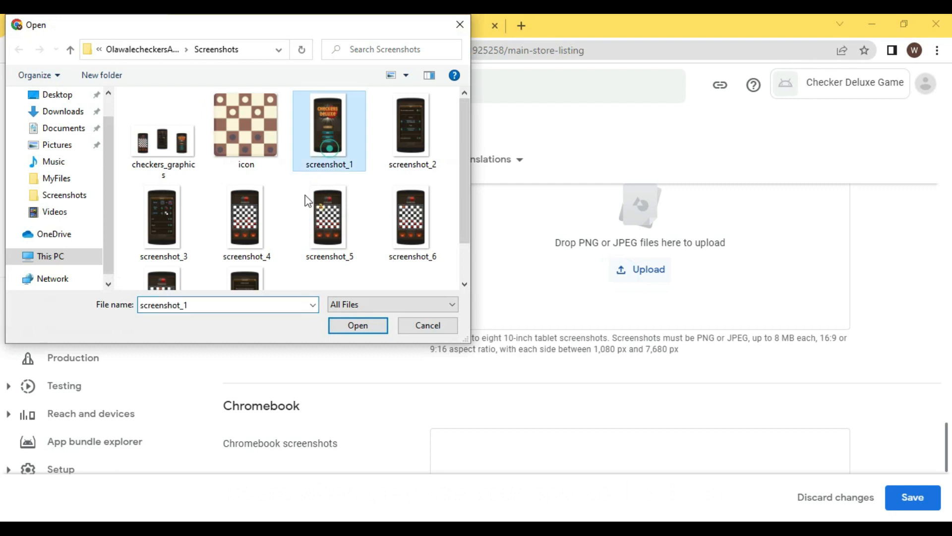
{"action": "left_click", "coordinate": [256, 272], "text": "shift"}
{"action": "left_click", "coordinate": [350, 321]}
- Upload screenshot_1 through screenshot_8 as the Chromebook screenshots and look back over the tablet uploads
{"action": "scroll", "coordinate": [566, 320], "scroll_direction": "down", "scroll_amount": 6}
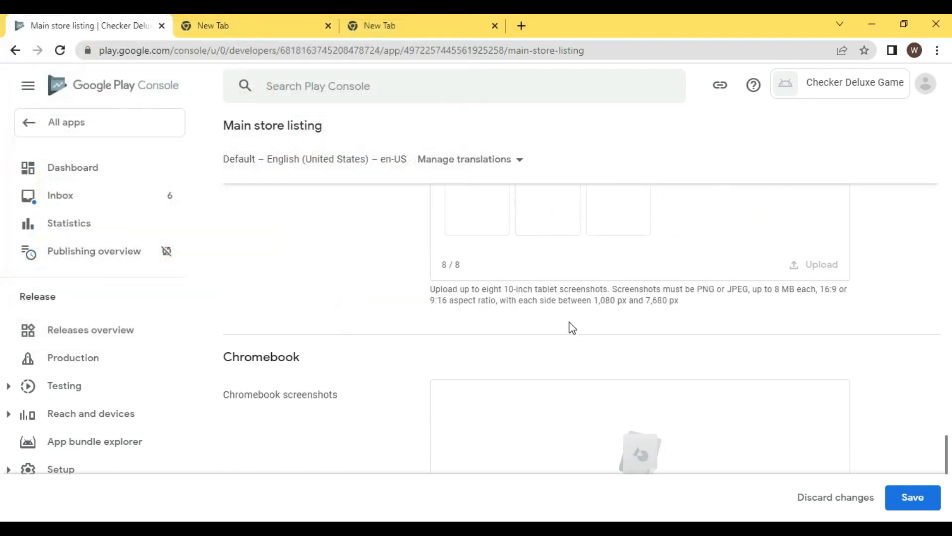
{"action": "left_click", "coordinate": [622, 311]}
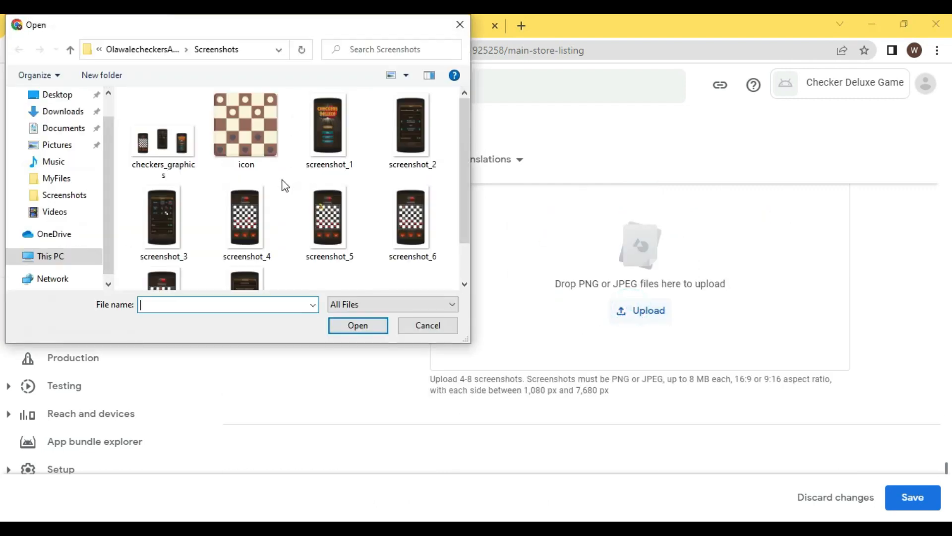
{"action": "left_click", "coordinate": [323, 157]}
{"action": "left_click", "coordinate": [266, 268], "text": "shift"}
{"action": "left_click", "coordinate": [358, 325]}
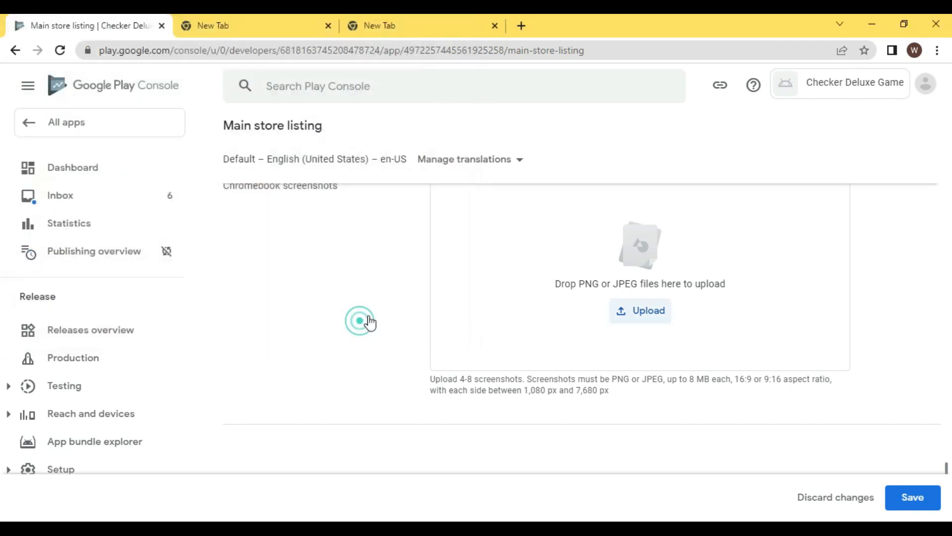
{"action": "scroll", "coordinate": [640, 331], "scroll_direction": "up", "scroll_amount": 9}
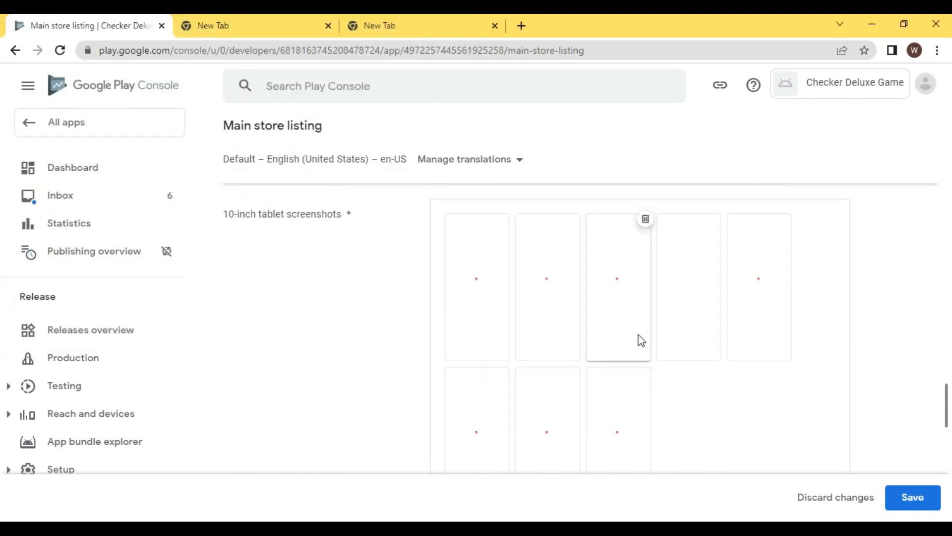
{"action": "scroll", "coordinate": [644, 341], "scroll_direction": "up", "scroll_amount": 10}
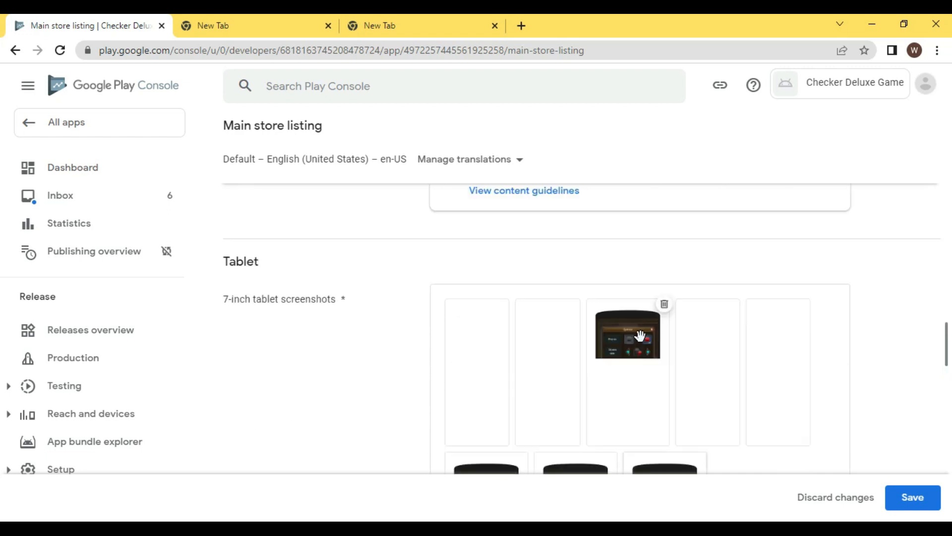
- Look over the uploaded phone, 7-inch tablet, 10-inch tablet and Chromebook screenshots in the main store listing
{"action": "scroll", "coordinate": [644, 342], "scroll_direction": "up", "scroll_amount": 10}
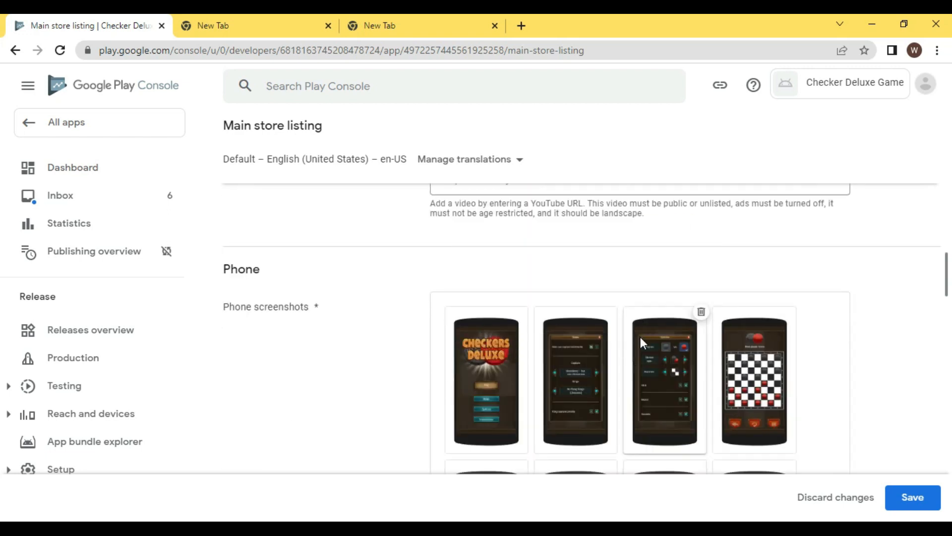
{"action": "scroll", "coordinate": [643, 342], "scroll_direction": "up", "scroll_amount": 5}
{"action": "scroll", "coordinate": [643, 342], "scroll_direction": "down", "scroll_amount": 15}
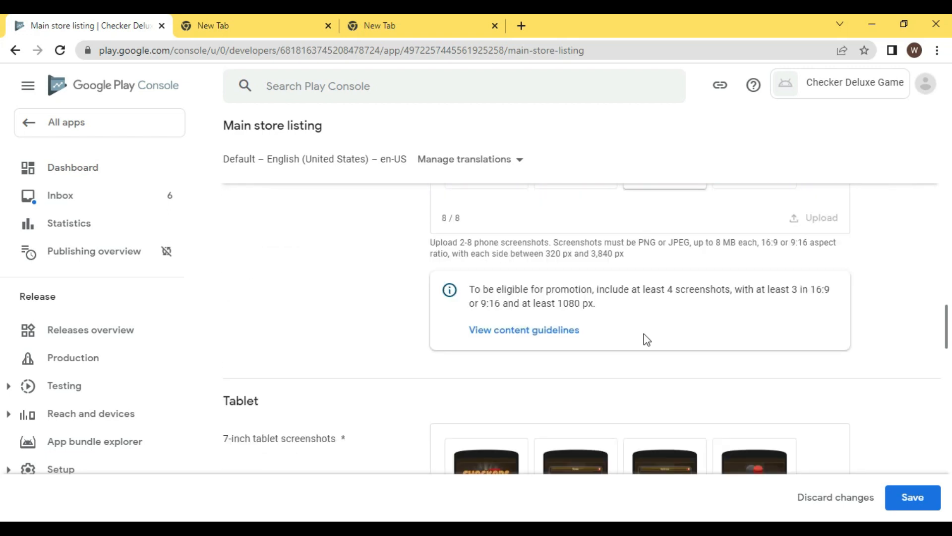
{"action": "scroll", "coordinate": [643, 338], "scroll_direction": "up", "scroll_amount": 5}
{"action": "scroll", "coordinate": [643, 331], "scroll_direction": "down", "scroll_amount": 6}
{"action": "scroll", "coordinate": [643, 331], "scroll_direction": "up", "scroll_amount": 6}
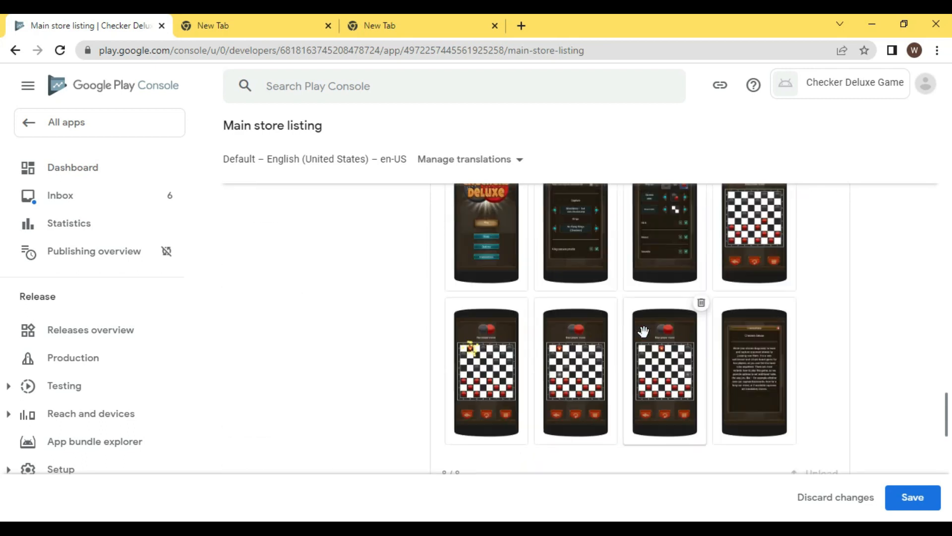
{"action": "scroll", "coordinate": [644, 331], "scroll_direction": "down", "scroll_amount": 8}
{"action": "scroll", "coordinate": [646, 336], "scroll_direction": "up", "scroll_amount": 8}
{"action": "scroll", "coordinate": [647, 331], "scroll_direction": "down", "scroll_amount": 4}
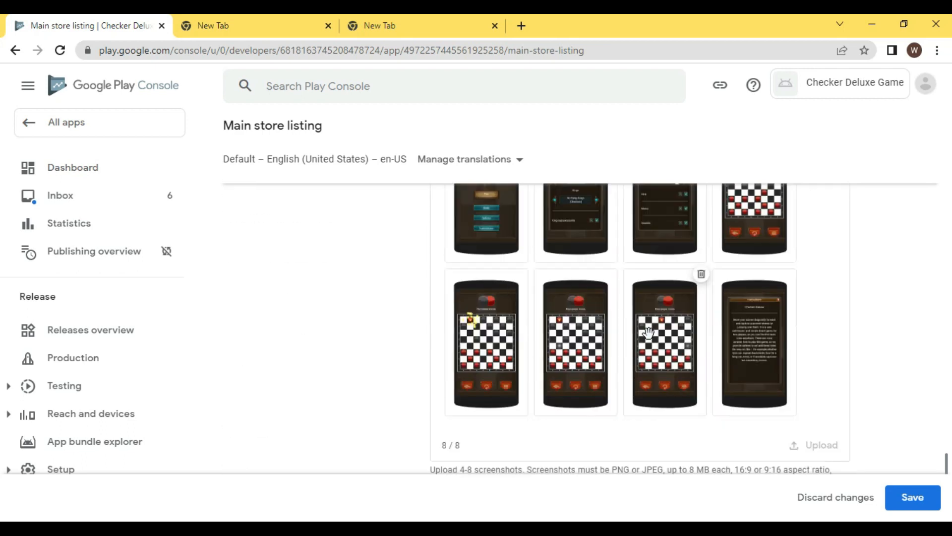
{"action": "scroll", "coordinate": [679, 343], "scroll_direction": "up", "scroll_amount": 20}
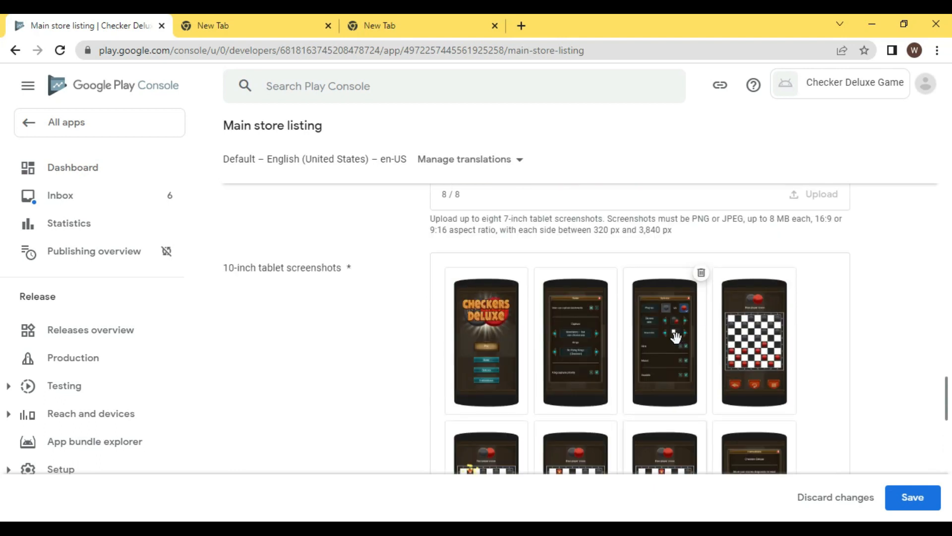
- Save the main store listing and return to the app's dashboard
{"action": "left_click", "coordinate": [921, 498]}
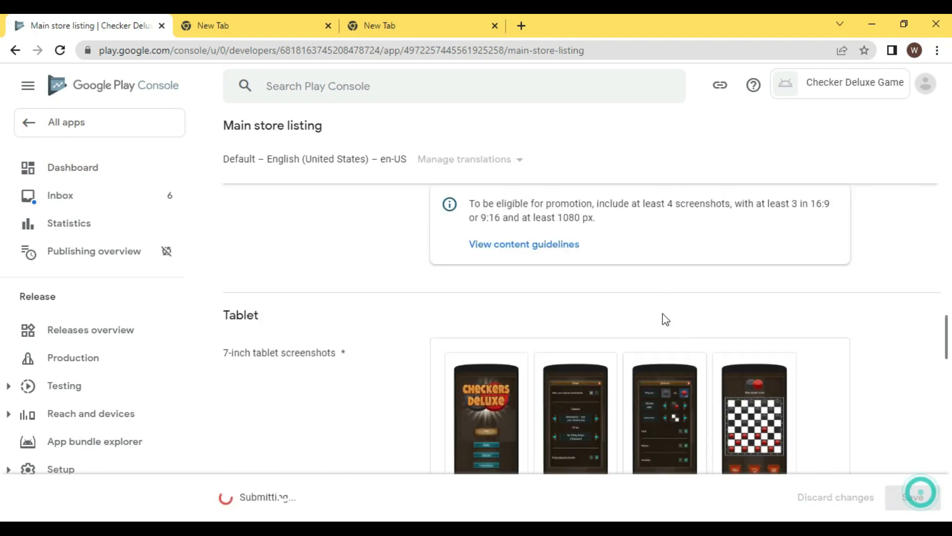
{"action": "scroll", "coordinate": [429, 297], "scroll_direction": "up", "scroll_amount": 10}
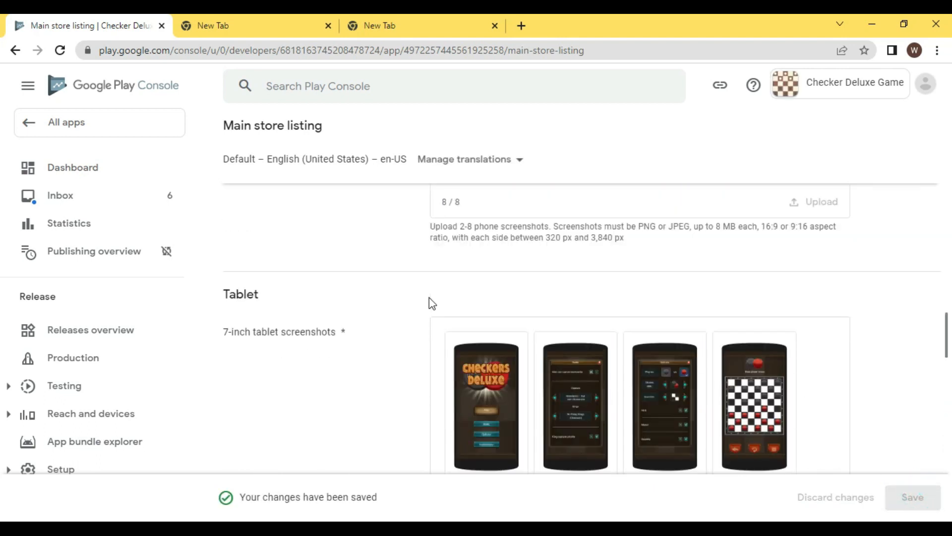
{"action": "left_click", "coordinate": [84, 171]}
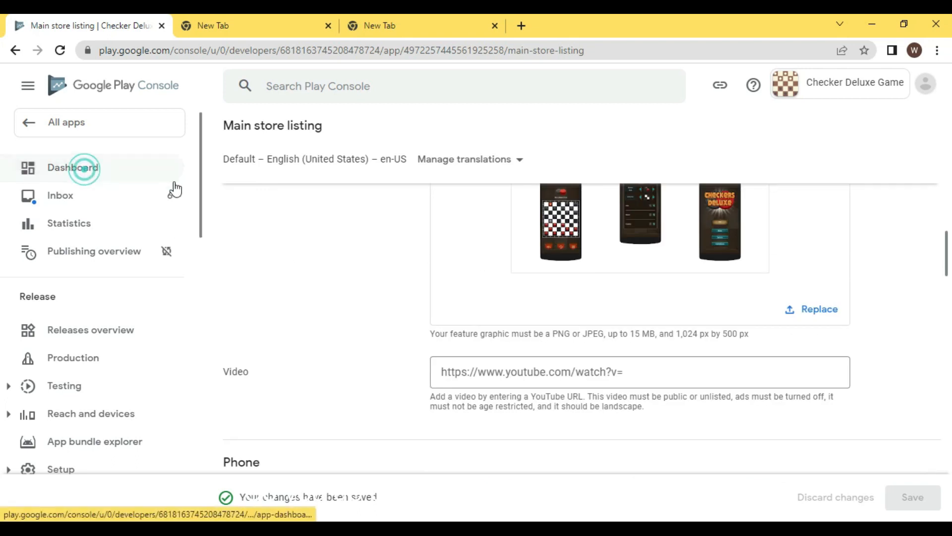
- Examine the dashboard's testing, release and Play Games Services sections, especially the Start testing now section
{"action": "scroll", "coordinate": [412, 304], "scroll_direction": "down", "scroll_amount": 15}
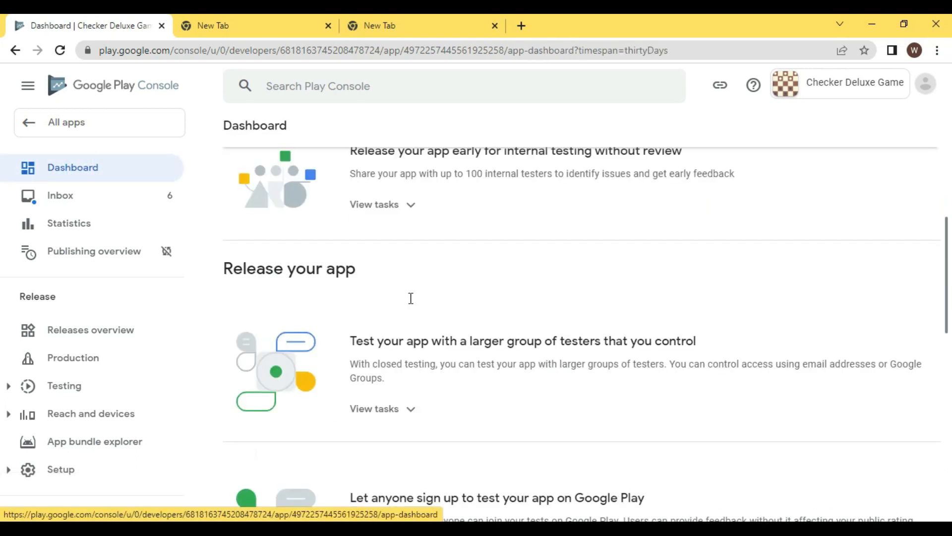
{"action": "scroll", "coordinate": [409, 303], "scroll_direction": "up", "scroll_amount": 7}
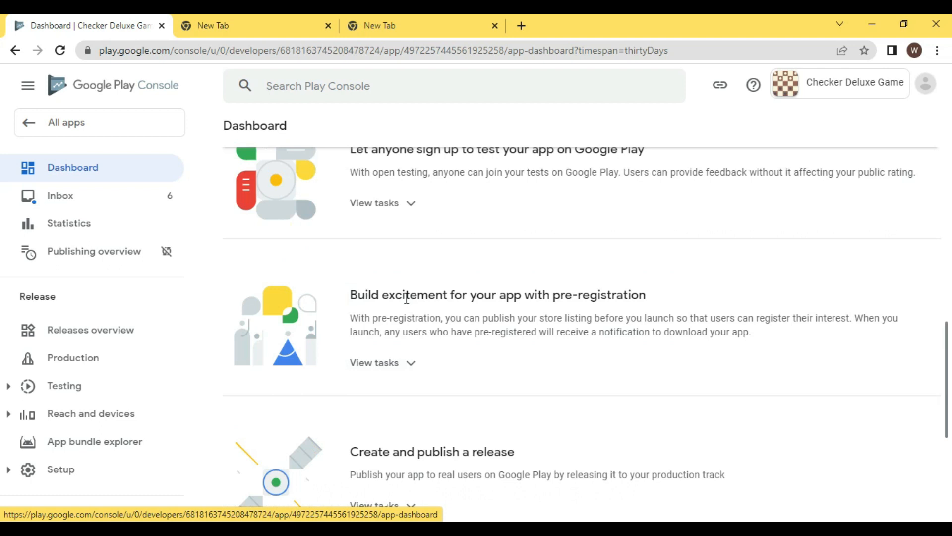
{"action": "scroll", "coordinate": [409, 302], "scroll_direction": "down", "scroll_amount": 4}
{"action": "scroll", "coordinate": [407, 303], "scroll_direction": "down", "scroll_amount": 4}
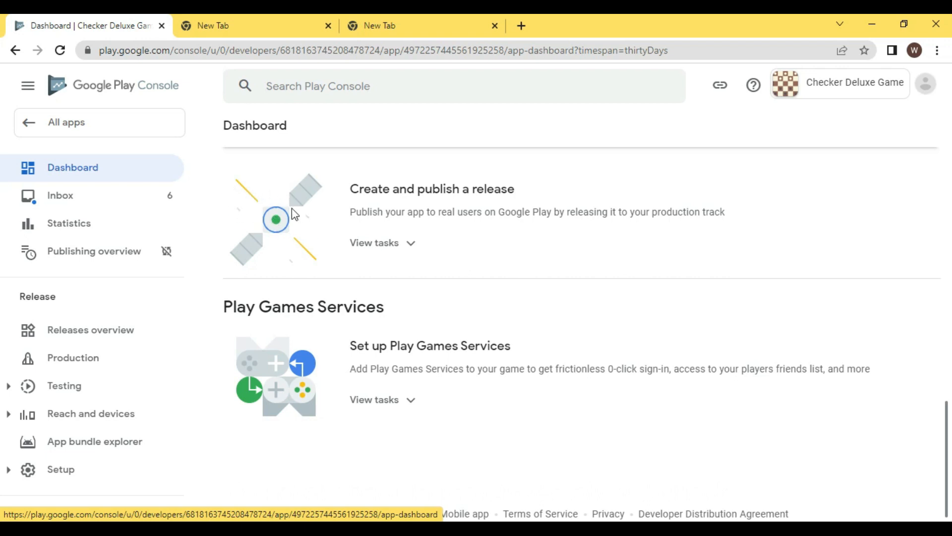
{"action": "scroll", "coordinate": [293, 213], "scroll_direction": "up", "scroll_amount": 11}
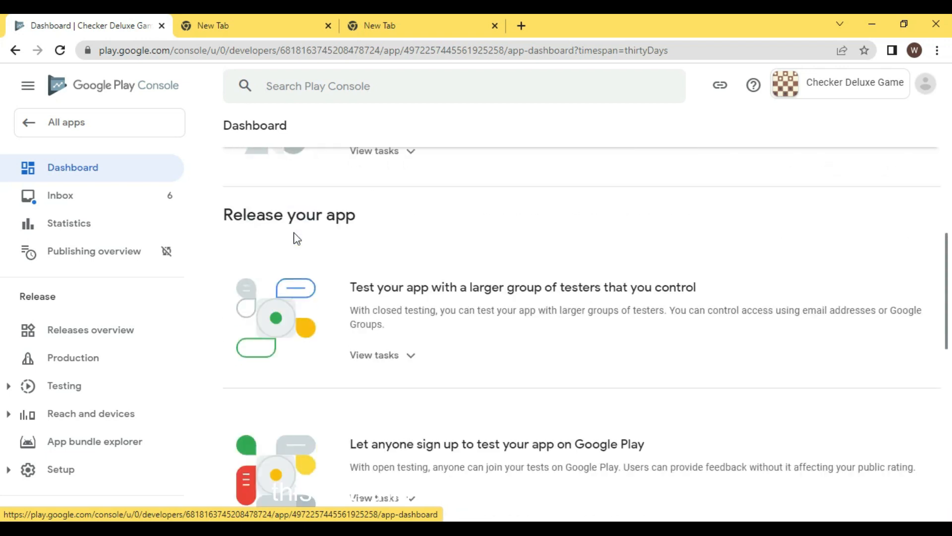
{"action": "scroll", "coordinate": [296, 238], "scroll_direction": "up", "scroll_amount": 3}
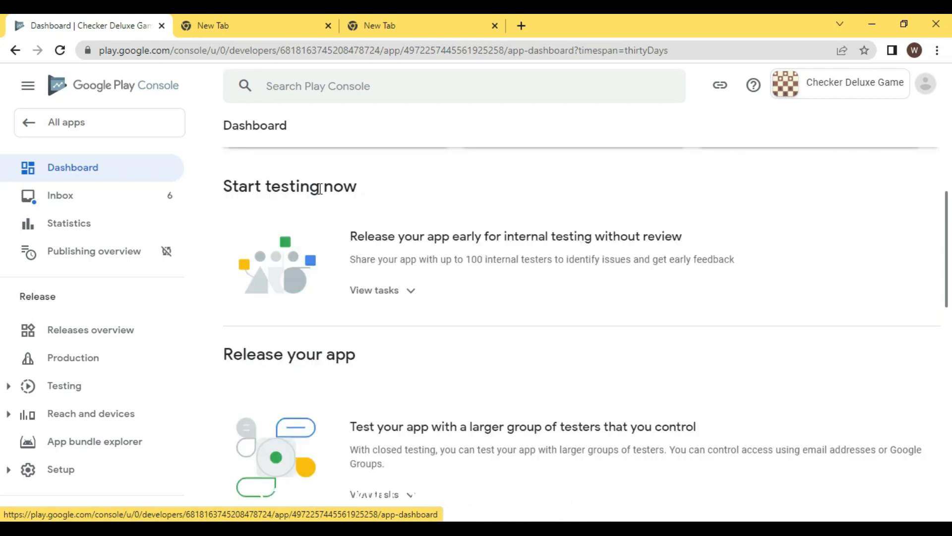
{"action": "scroll", "coordinate": [399, 233], "scroll_direction": "up", "scroll_amount": 3}
{"action": "scroll", "coordinate": [398, 233], "scroll_direction": "down", "scroll_amount": 3}
{"action": "left_click_drag", "start_coordinate": [225, 185], "coordinate": [358, 188]}
{"action": "left_click", "coordinate": [279, 188]}
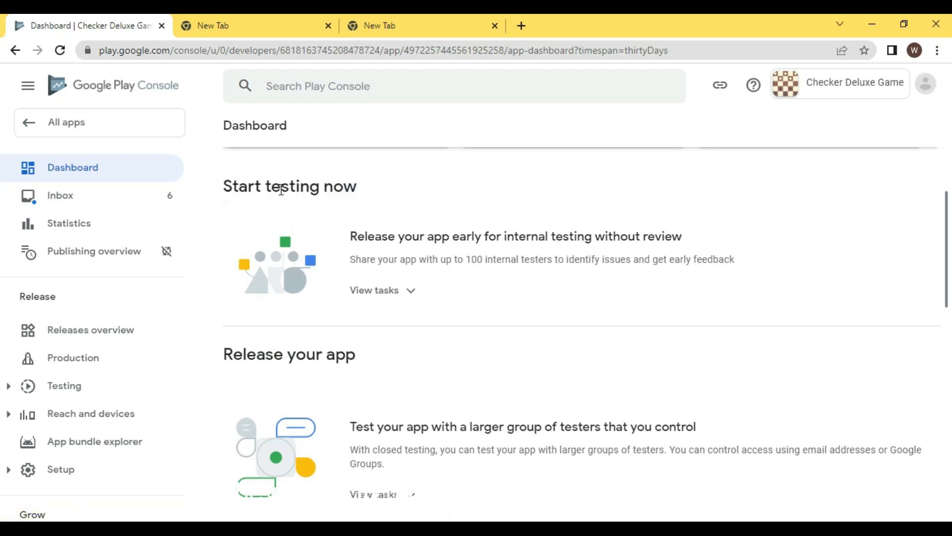
{"action": "left_click_drag", "start_coordinate": [224, 184], "coordinate": [379, 191]}
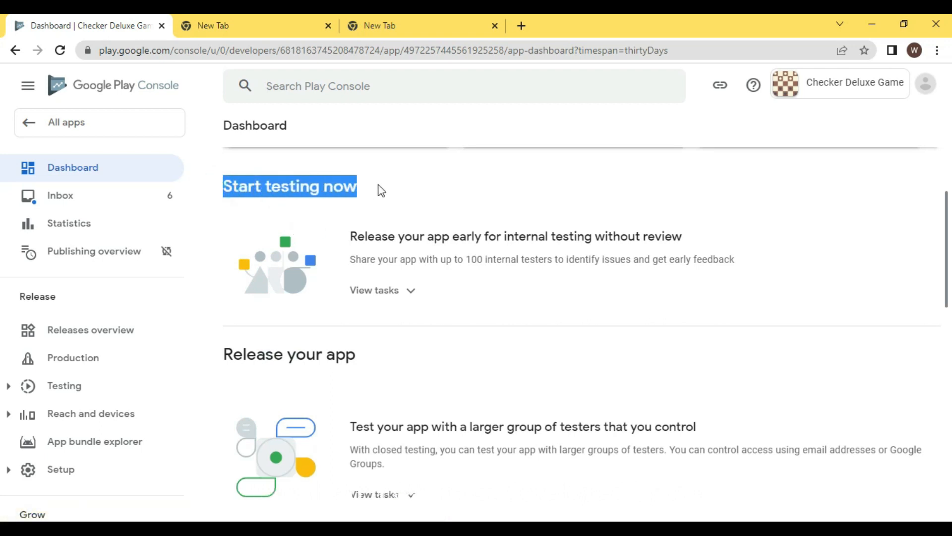
{"action": "left_click", "coordinate": [310, 185]}
{"action": "left_click_drag", "start_coordinate": [221, 187], "coordinate": [350, 189]}
{"action": "left_click", "coordinate": [304, 187]}
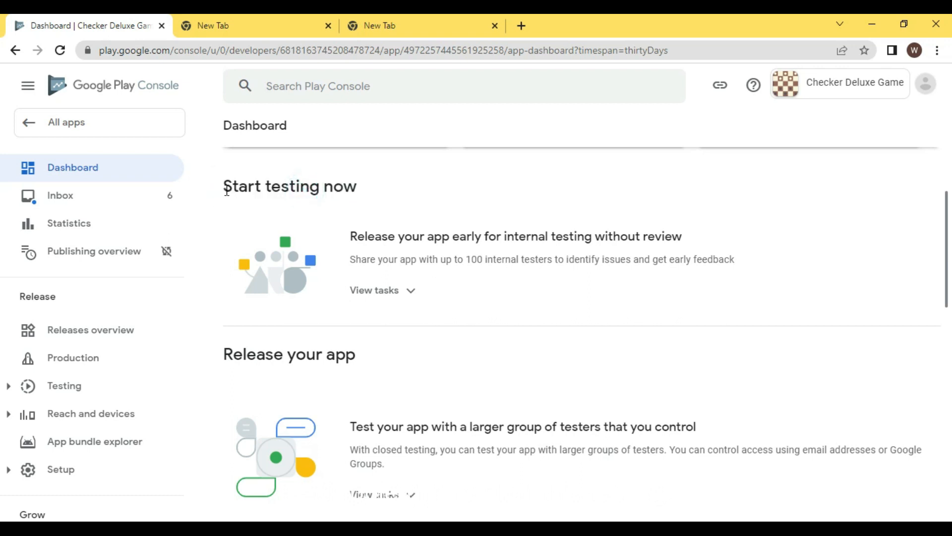
{"action": "left_click_drag", "start_coordinate": [223, 187], "coordinate": [365, 194]}
{"action": "left_click", "coordinate": [315, 189]}
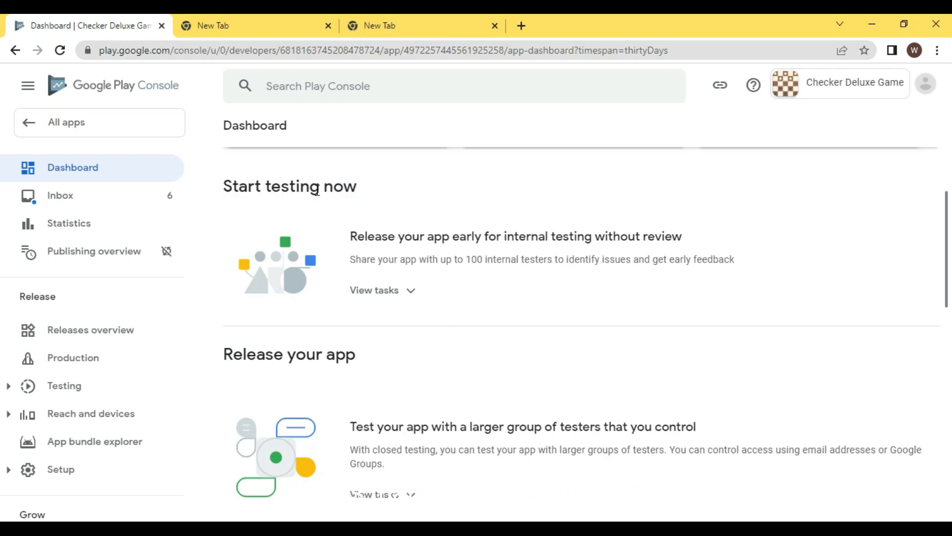
{"action": "left_click_drag", "start_coordinate": [224, 187], "coordinate": [385, 193]}
{"action": "left_click", "coordinate": [327, 187]}
- Expand the task list of Create and publish a release on the dashboard
{"action": "scroll", "coordinate": [337, 238], "scroll_direction": "down", "scroll_amount": 13}
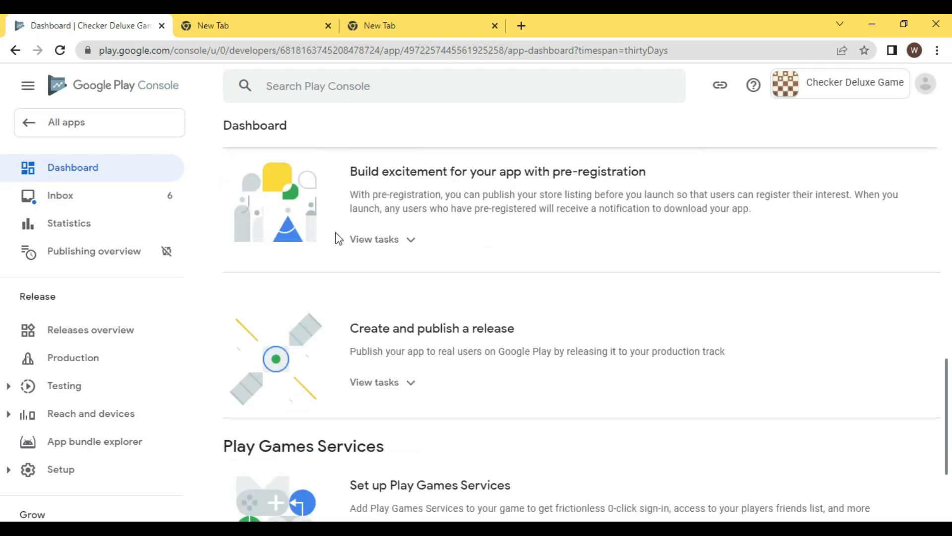
{"action": "scroll", "coordinate": [335, 238], "scroll_direction": "down", "scroll_amount": 2}
{"action": "scroll", "coordinate": [335, 238], "scroll_direction": "up", "scroll_amount": 3}
{"action": "scroll", "coordinate": [335, 238], "scroll_direction": "down", "scroll_amount": 3}
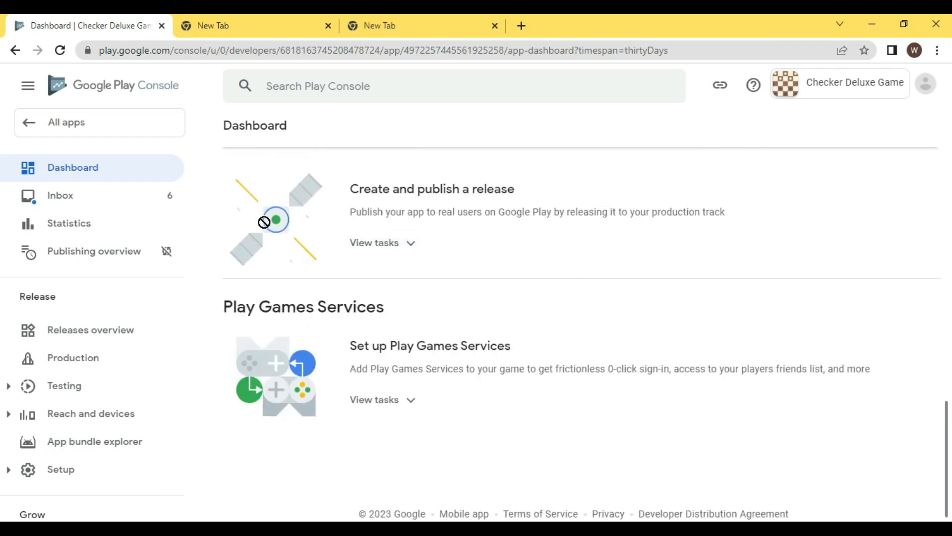
{"action": "left_click", "coordinate": [415, 248]}
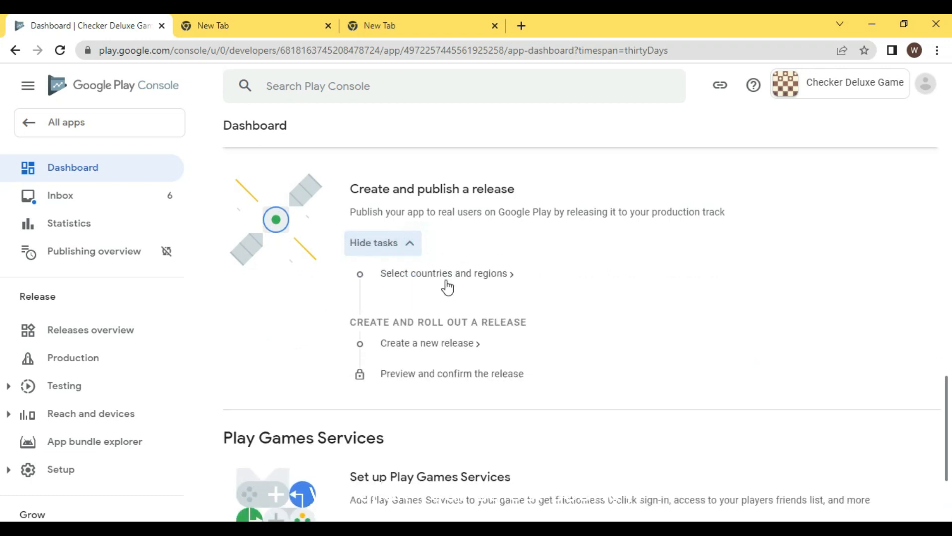
- Open the Select countries and regions task and add all countries / regions to the Production track
{"action": "left_click", "coordinate": [442, 278]}
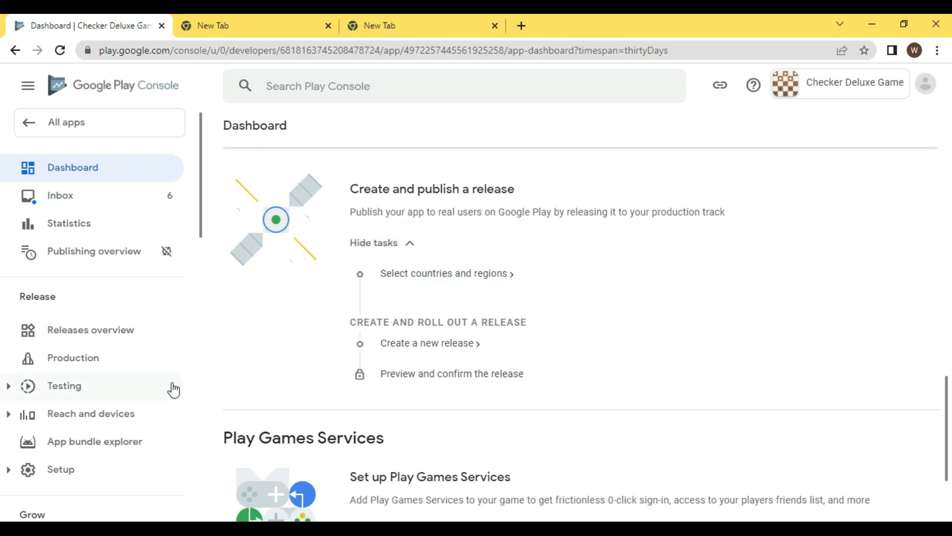
{"action": "left_click", "coordinate": [510, 271]}
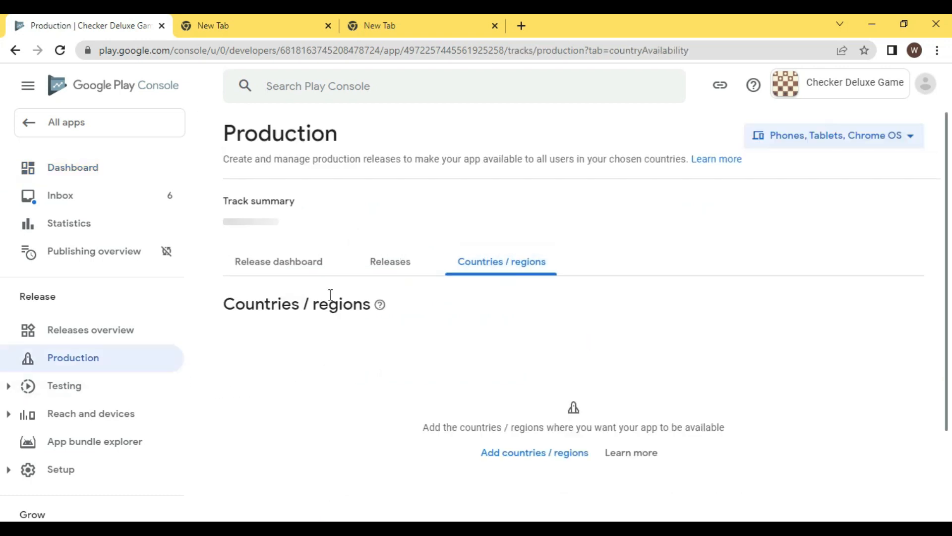
{"action": "left_click", "coordinate": [532, 460]}
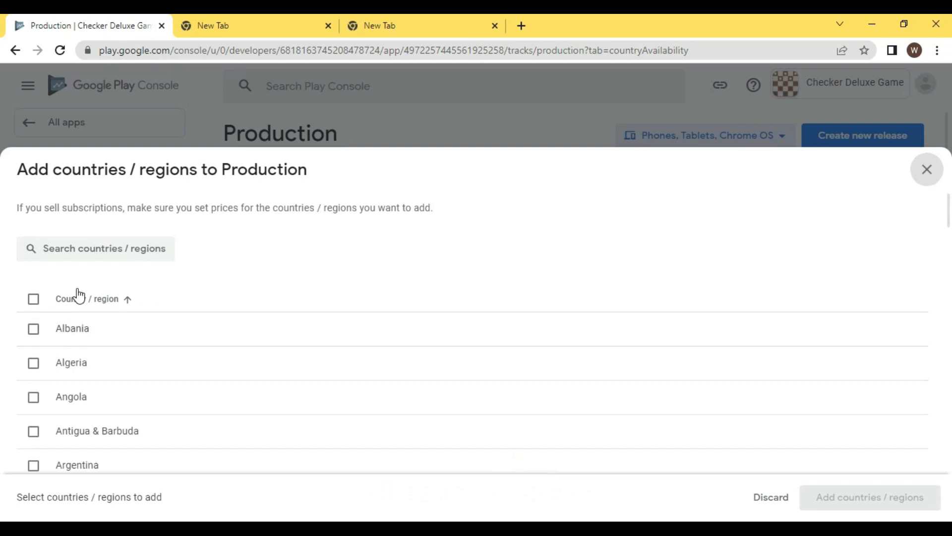
{"action": "left_click", "coordinate": [33, 298]}
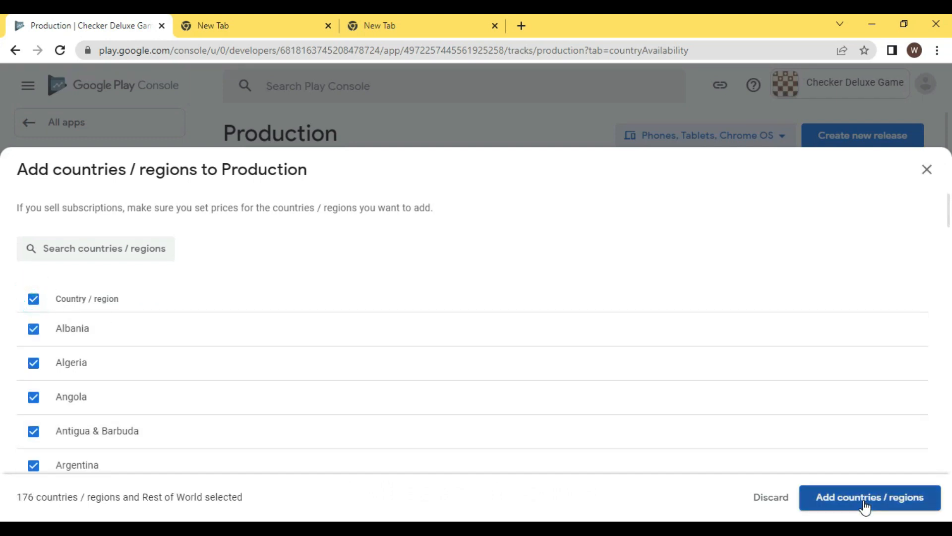
{"action": "left_click", "coordinate": [863, 498]}
{"action": "left_click", "coordinate": [574, 335]}
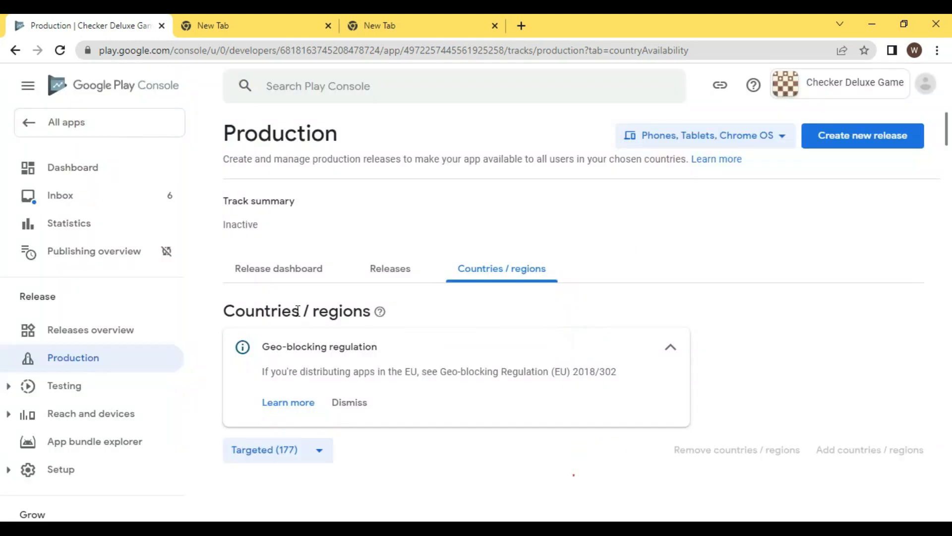
- Return to the dashboard and open the Create a new release task under Create and publish a release
{"action": "left_click", "coordinate": [114, 168]}
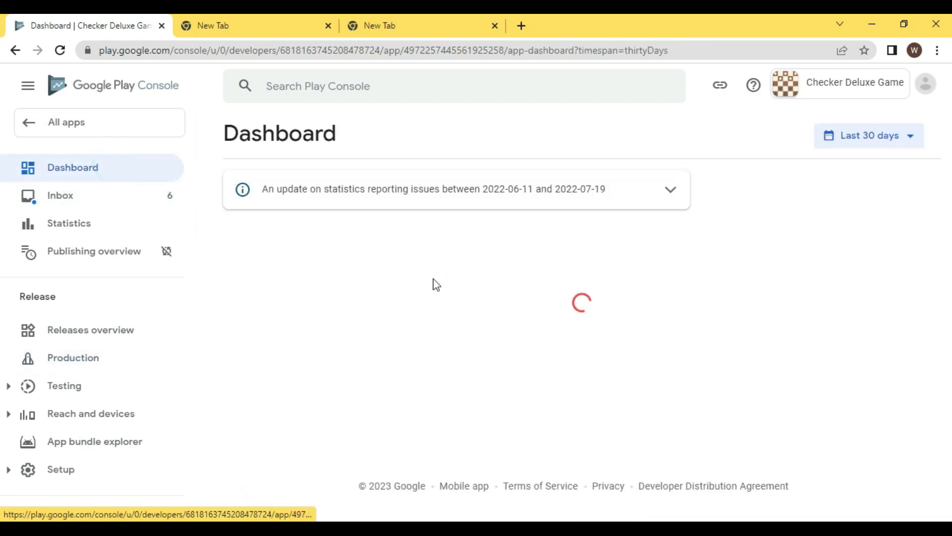
{"action": "scroll", "coordinate": [433, 285], "scroll_direction": "down", "scroll_amount": 15}
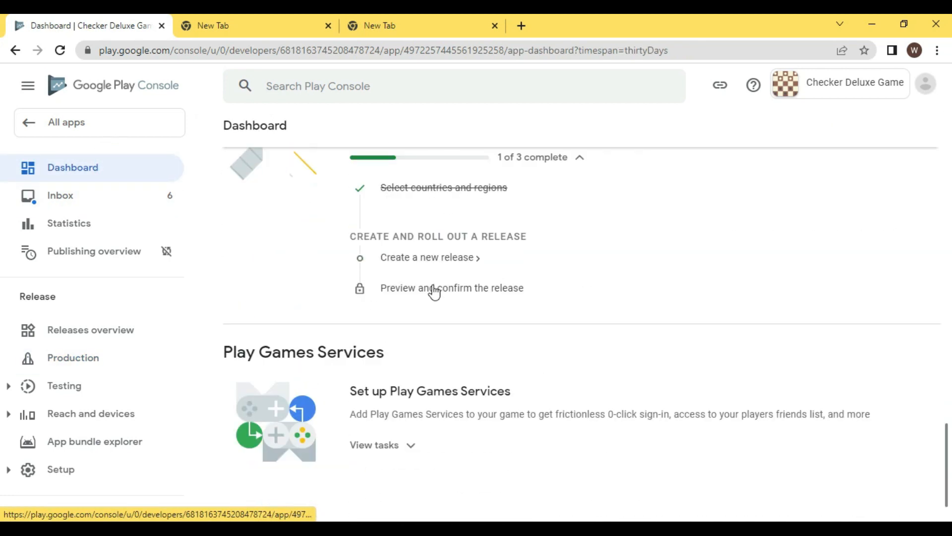
{"action": "scroll", "coordinate": [412, 261], "scroll_direction": "up", "scroll_amount": 3}
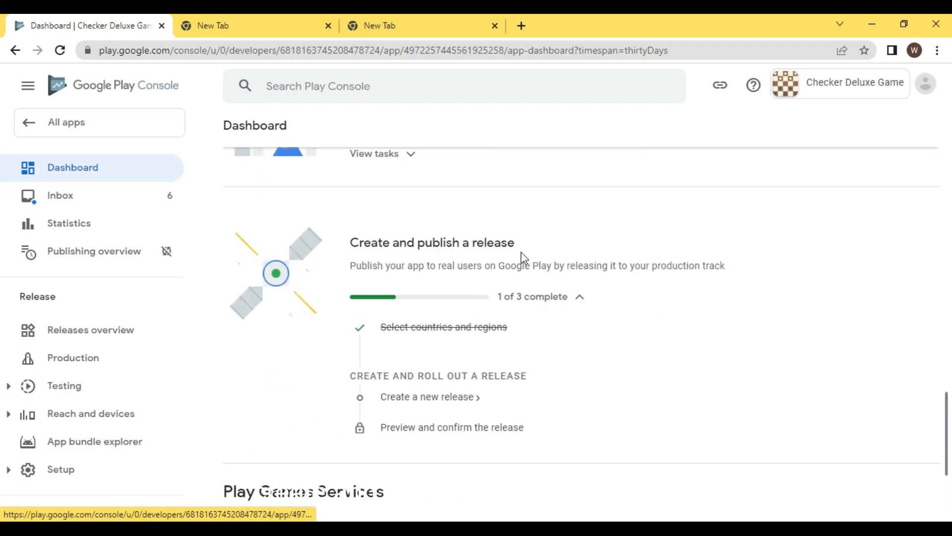
{"action": "scroll", "coordinate": [499, 327], "scroll_direction": "down", "scroll_amount": 1}
{"action": "left_click", "coordinate": [462, 327]}
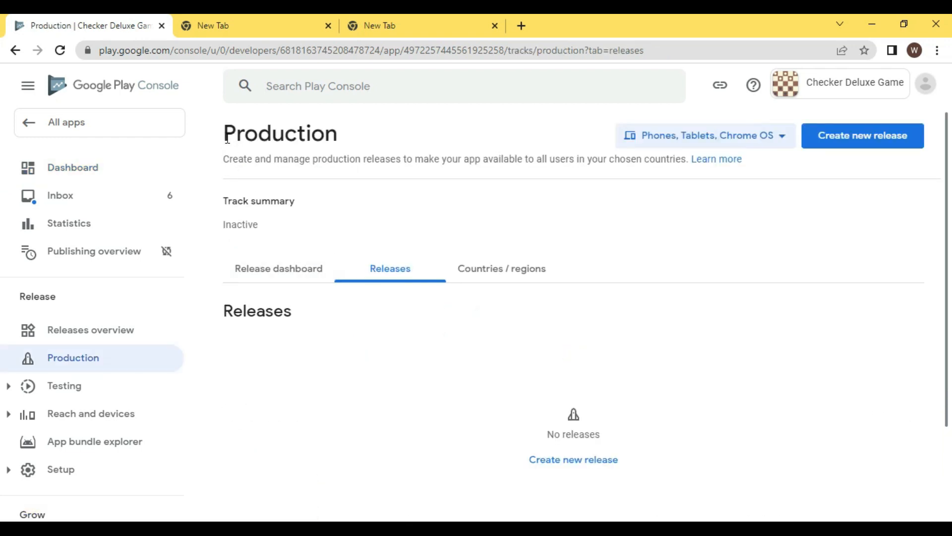
{"action": "mouse_move", "coordinate": [226, 136]}
{"action": "left_mouse_down"}
{"action": "mouse_move", "coordinate": [351, 138]}
{"action": "mouse_move", "coordinate": [270, 134]}
{"action": "mouse_move", "coordinate": [230, 145]}
{"action": "left_mouse_up"}
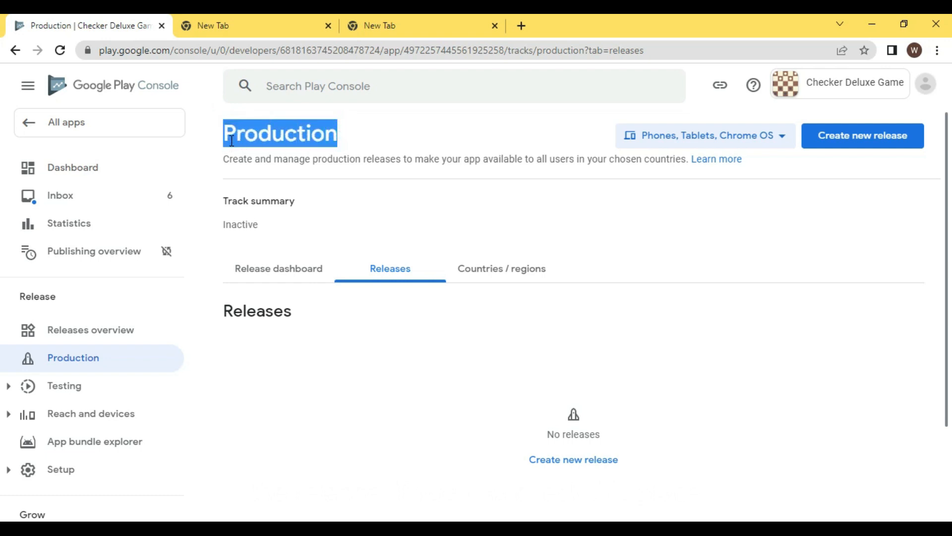
{"action": "left_click", "coordinate": [232, 141]}
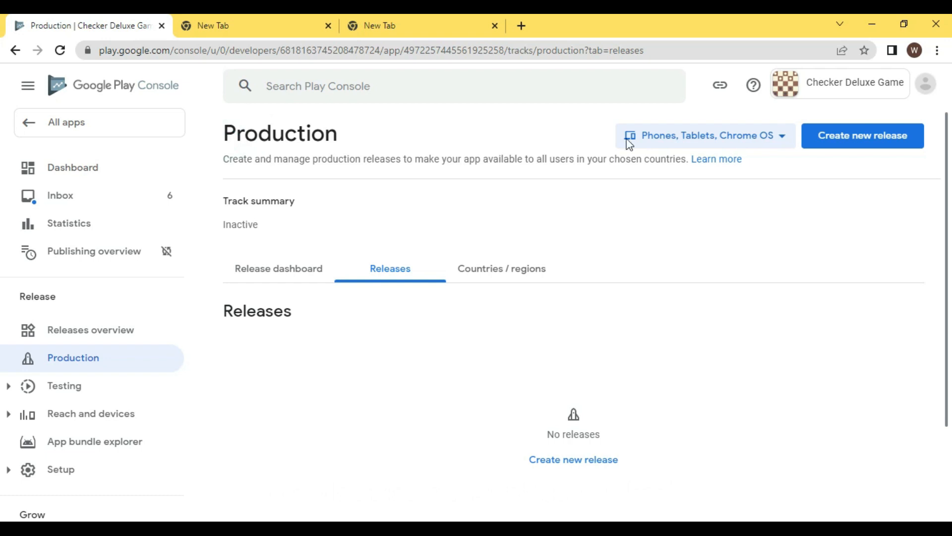
{"action": "left_click_drag", "start_coordinate": [225, 139], "coordinate": [362, 148]}
{"action": "left_click", "coordinate": [333, 141]}
- Create a new production release and upload app-release.aab from the AAB > release folder as its app bundle
{"action": "left_click", "coordinate": [568, 461]}
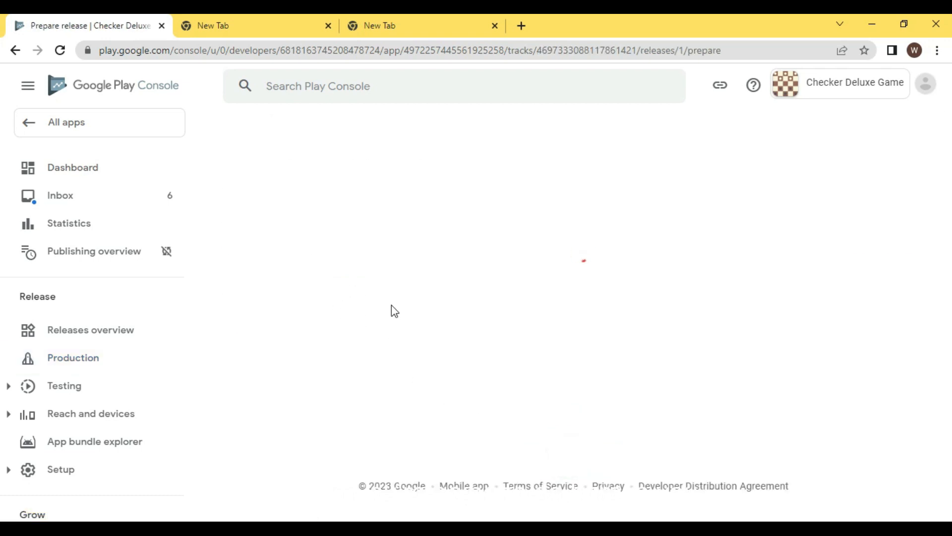
{"action": "scroll", "coordinate": [388, 315], "scroll_direction": "down", "scroll_amount": 4}
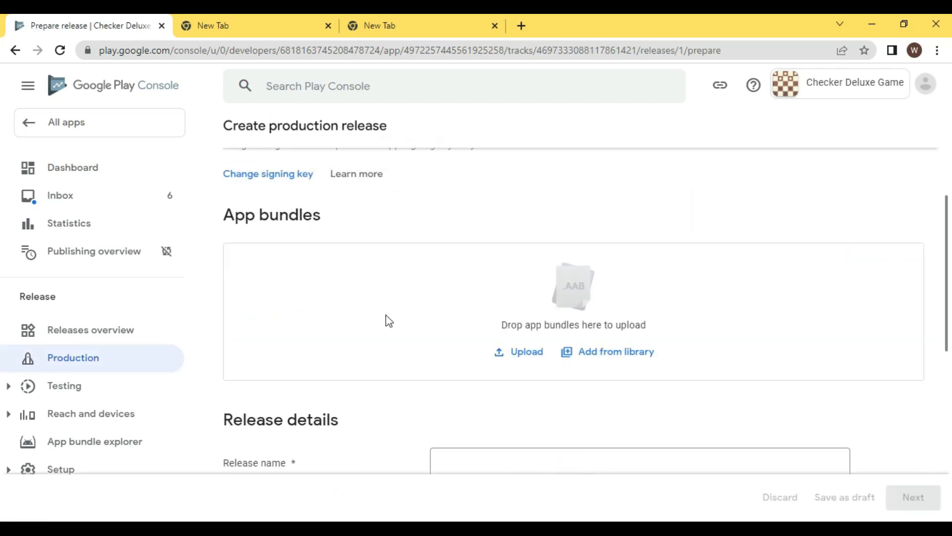
{"action": "left_click", "coordinate": [527, 353]}
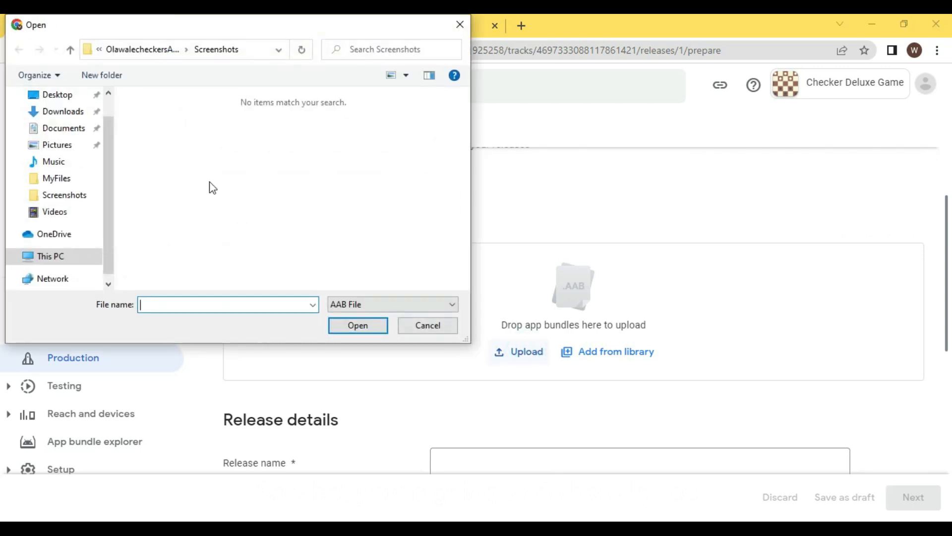
{"action": "left_click", "coordinate": [164, 51]}
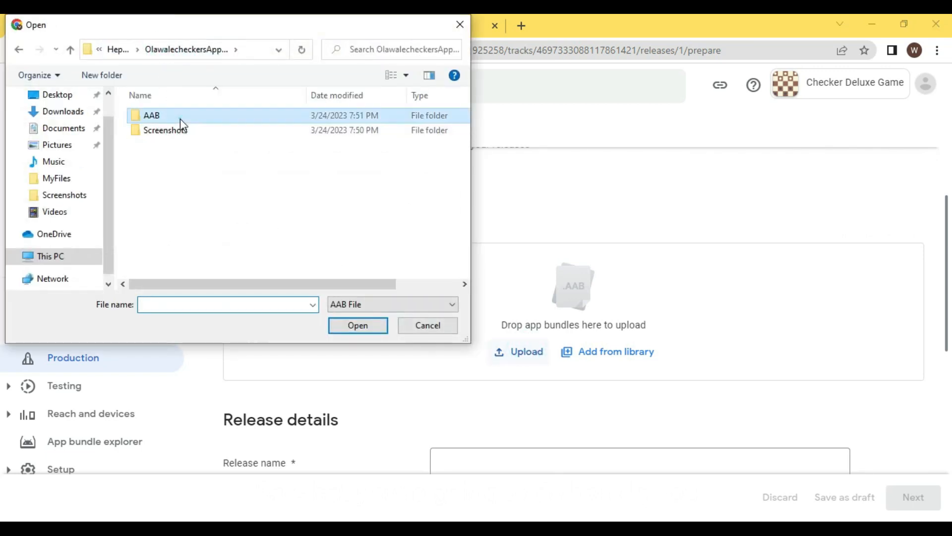
{"action": "double_click", "coordinate": [180, 117]}
{"action": "double_click", "coordinate": [187, 122]}
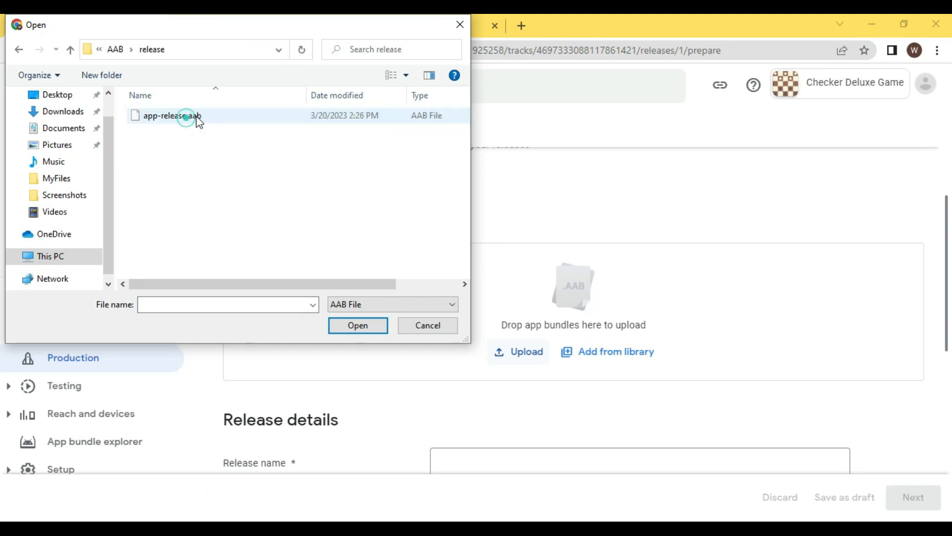
{"action": "left_click", "coordinate": [198, 115]}
{"action": "left_click", "coordinate": [356, 325]}
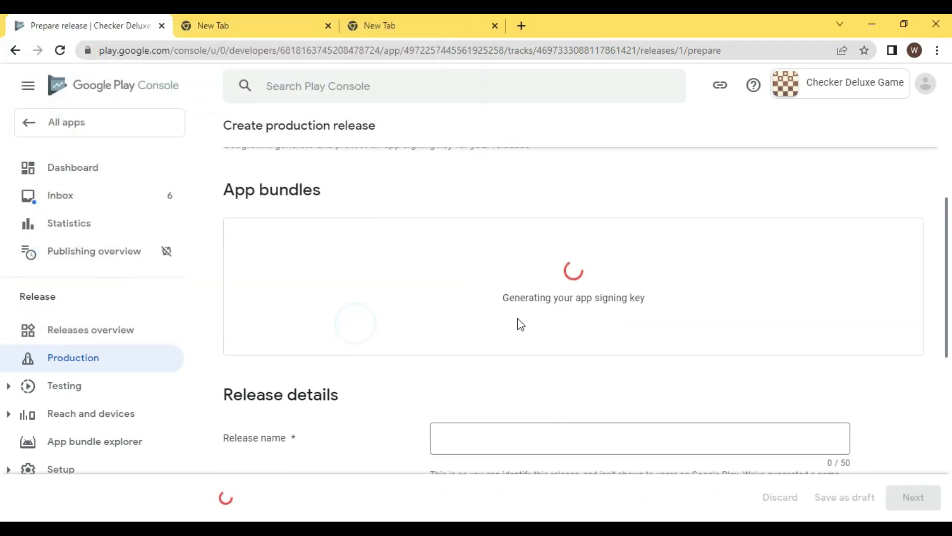
- Name the production release Initial Release
{"action": "scroll", "coordinate": [511, 319], "scroll_direction": "down", "scroll_amount": 3}
{"action": "left_click", "coordinate": [496, 314]}
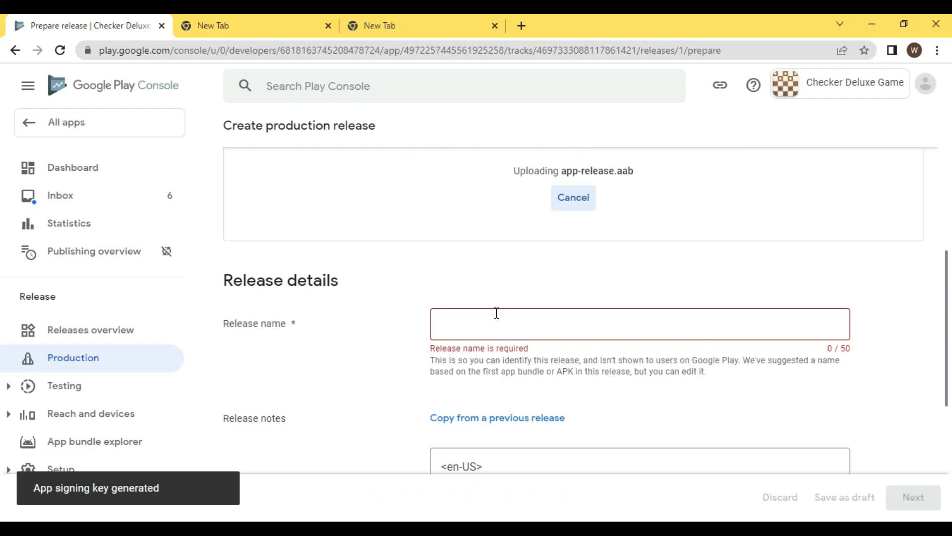
{"action": "left_click", "coordinate": [497, 317]}
{"action": "type", "text": "Initial Release"}
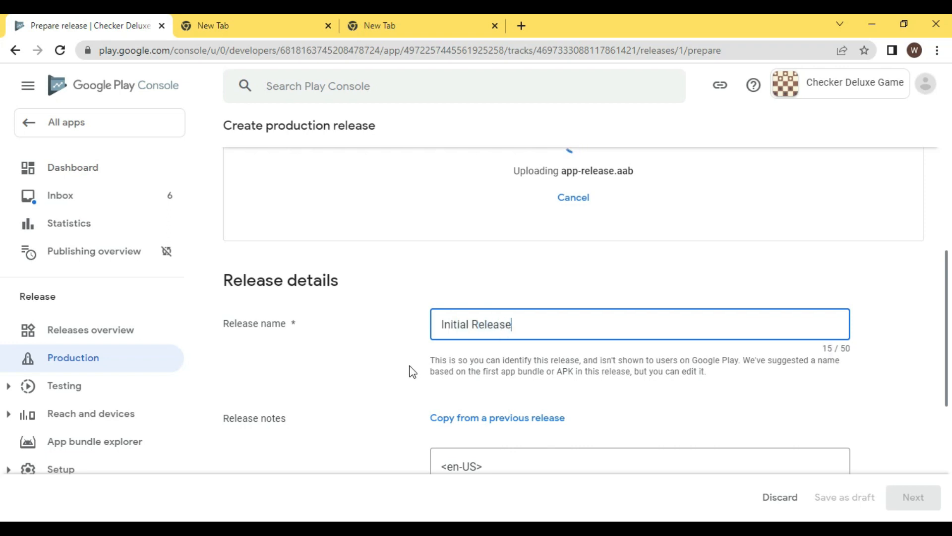
- Write the en-US release notes as "Download and let the fun begin"
{"action": "left_click", "coordinate": [389, 384]}
{"action": "left_click_drag", "start_coordinate": [442, 343], "coordinate": [695, 340]}
{"action": "type", "text": "Download and let the fun begin"}
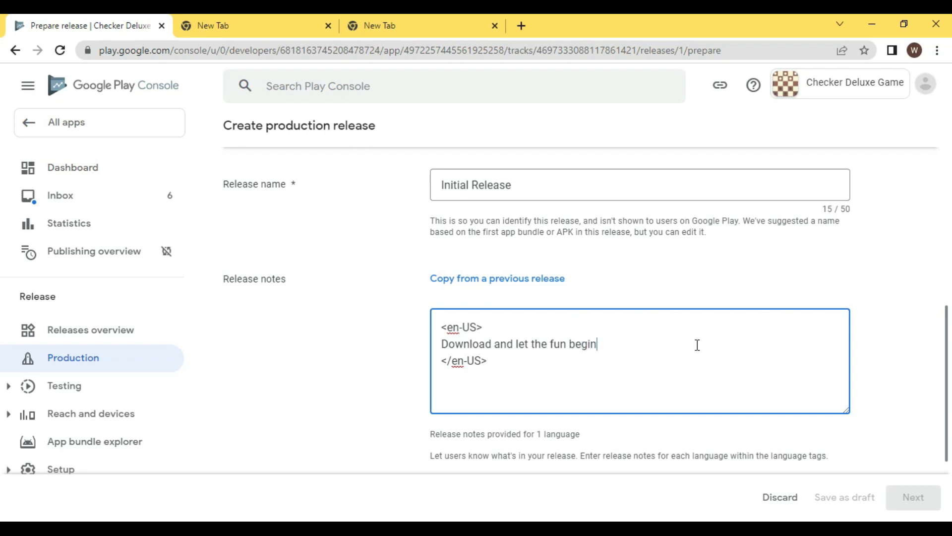
- Check the uploaded app bundle and the release details, and proceed to the Review and release stage
{"action": "scroll", "coordinate": [702, 340], "scroll_direction": "up", "scroll_amount": 3}
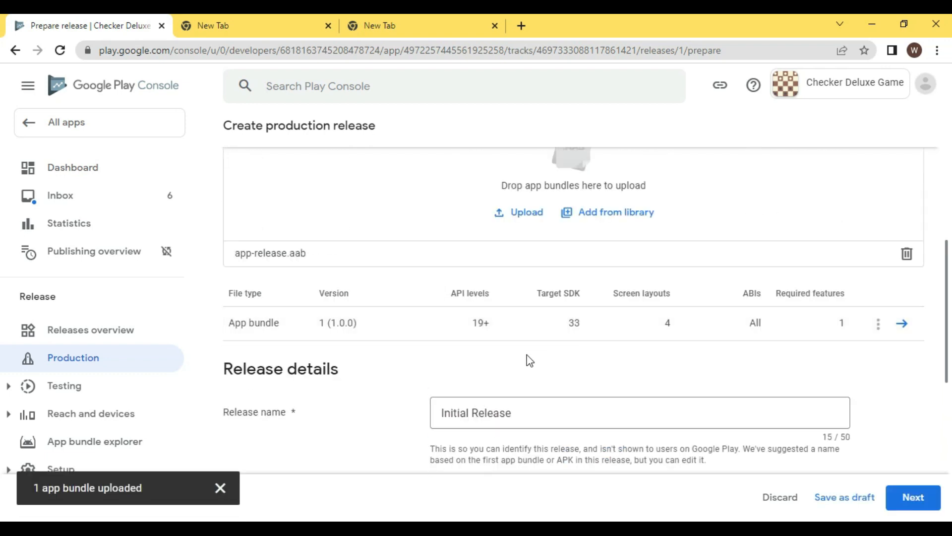
{"action": "double_click", "coordinate": [566, 326]}
{"action": "left_click", "coordinate": [597, 360]}
{"action": "scroll", "coordinate": [564, 378], "scroll_direction": "down", "scroll_amount": 7}
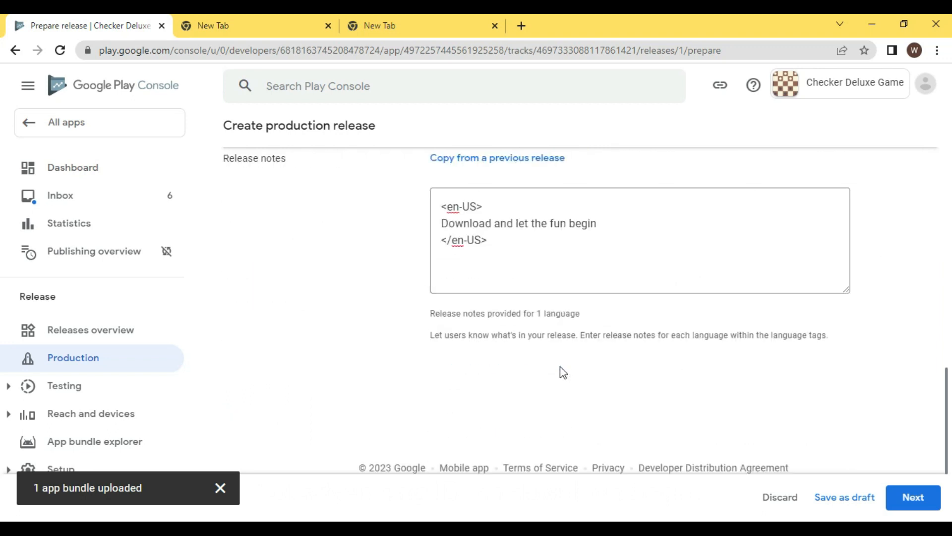
{"action": "left_click", "coordinate": [914, 498]}
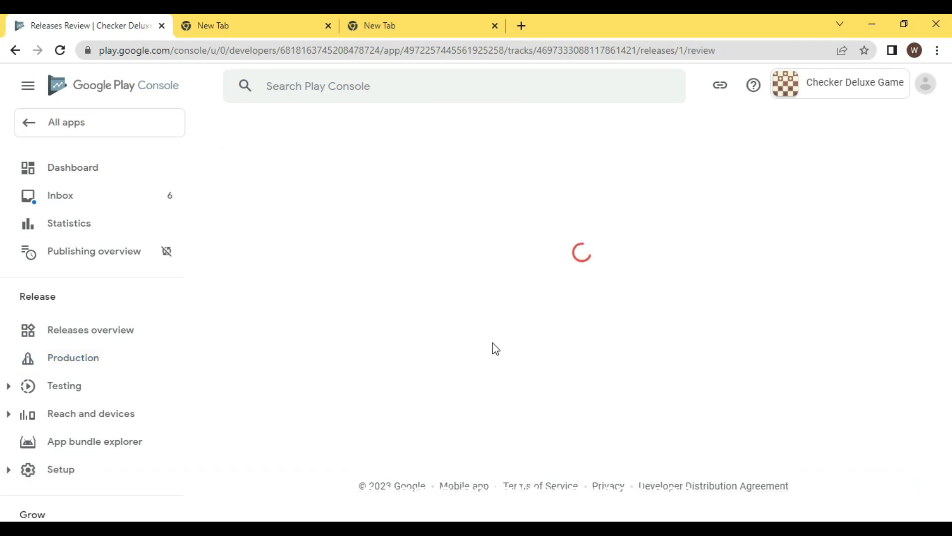
- Examine the release's warning details, delivery size, new app bundle and release notes
{"action": "left_click", "coordinate": [299, 317]}
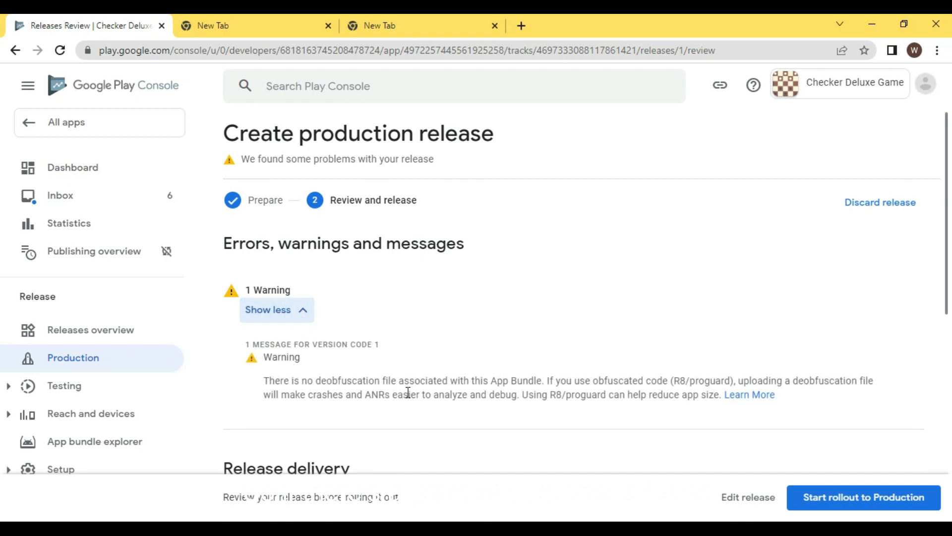
{"action": "left_click", "coordinate": [298, 316]}
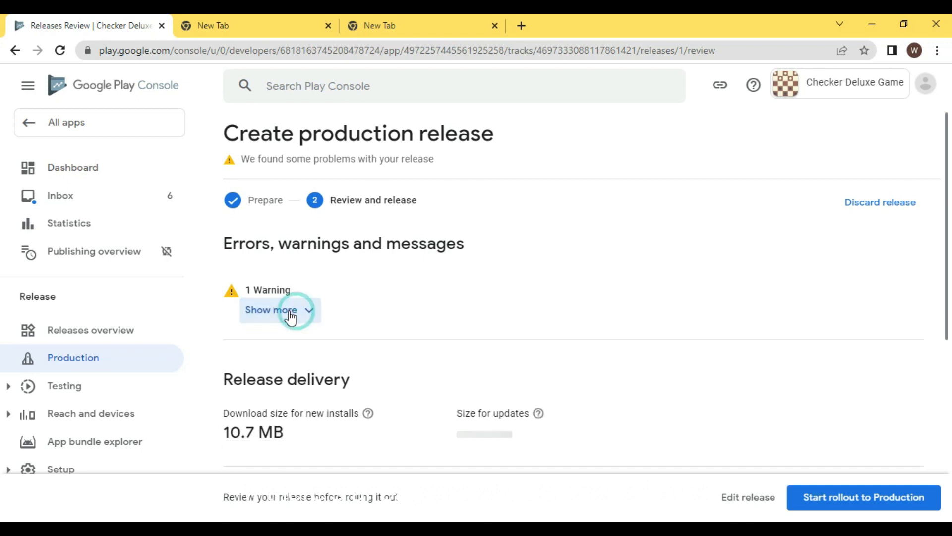
{"action": "left_click", "coordinate": [304, 317]}
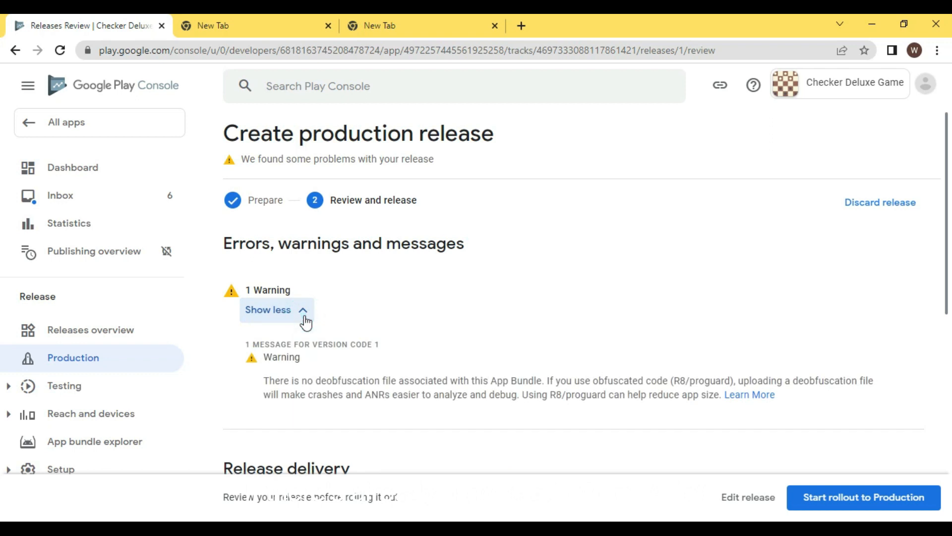
{"action": "left_click", "coordinate": [305, 320]}
{"action": "left_click", "coordinate": [306, 317]}
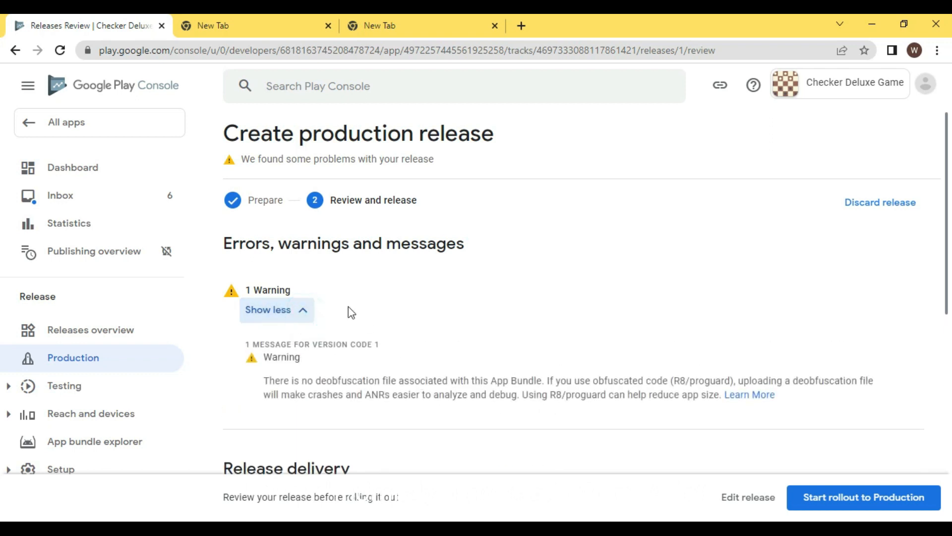
{"action": "left_click", "coordinate": [304, 313]}
{"action": "left_click", "coordinate": [301, 317]}
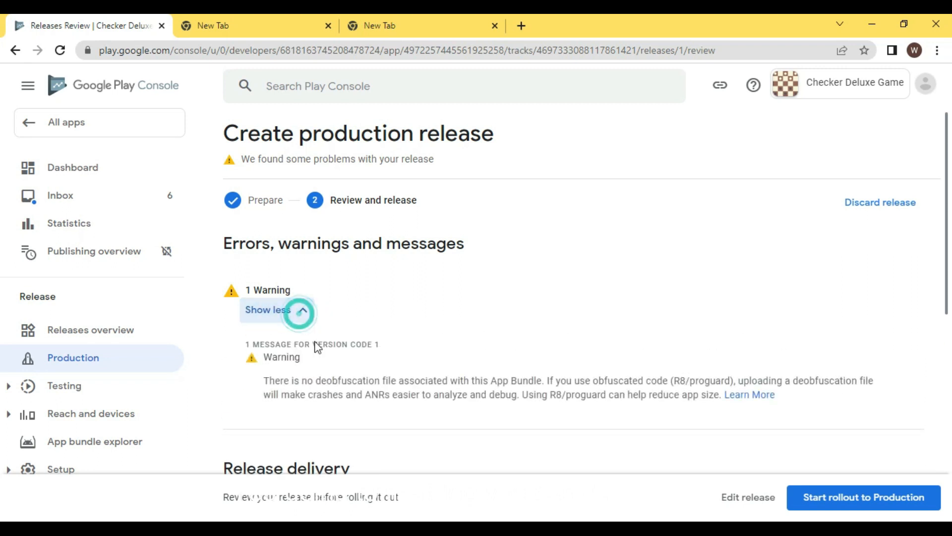
{"action": "left_click", "coordinate": [302, 321]}
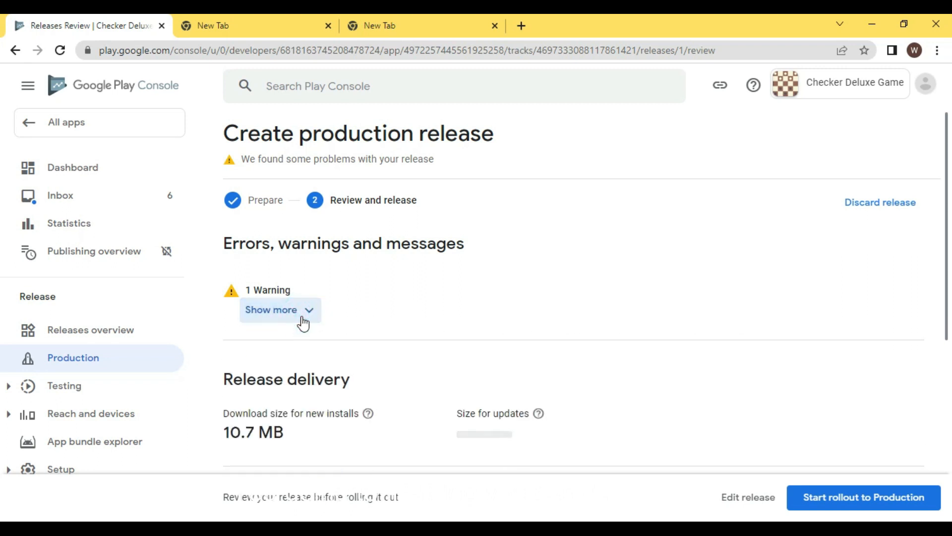
{"action": "left_click", "coordinate": [304, 322]}
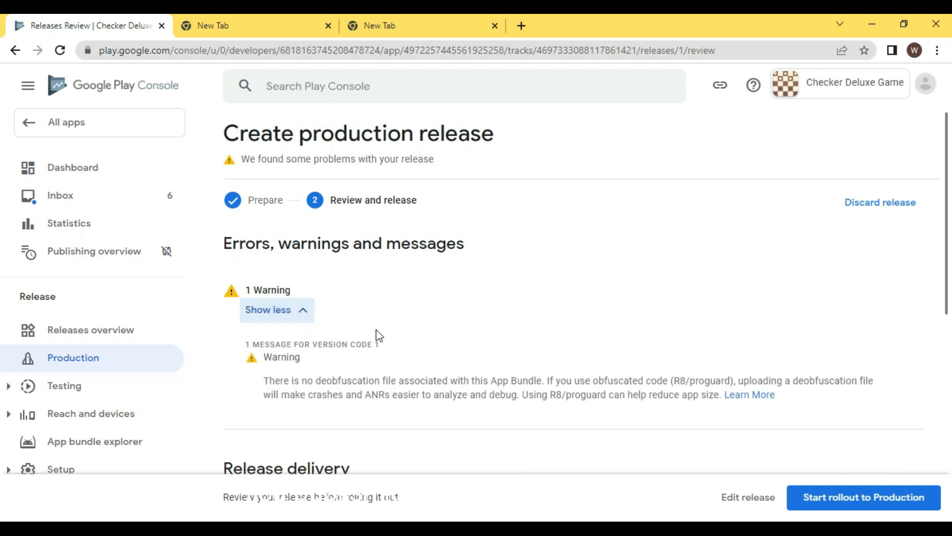
{"action": "scroll", "coordinate": [461, 337], "scroll_direction": "down", "scroll_amount": 3}
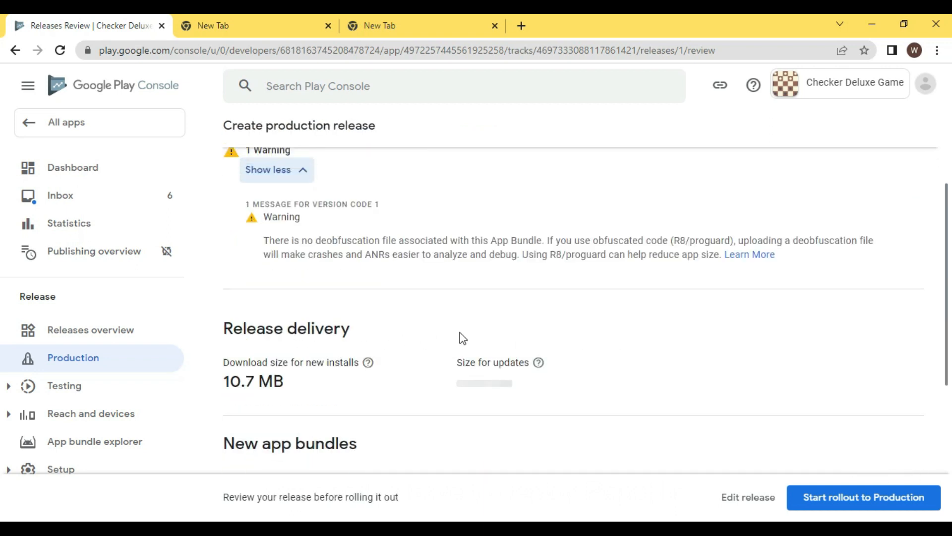
{"action": "scroll", "coordinate": [464, 336], "scroll_direction": "down", "scroll_amount": 3}
{"action": "scroll", "coordinate": [464, 333], "scroll_direction": "up", "scroll_amount": 4}
{"action": "scroll", "coordinate": [463, 333], "scroll_direction": "down", "scroll_amount": 7}
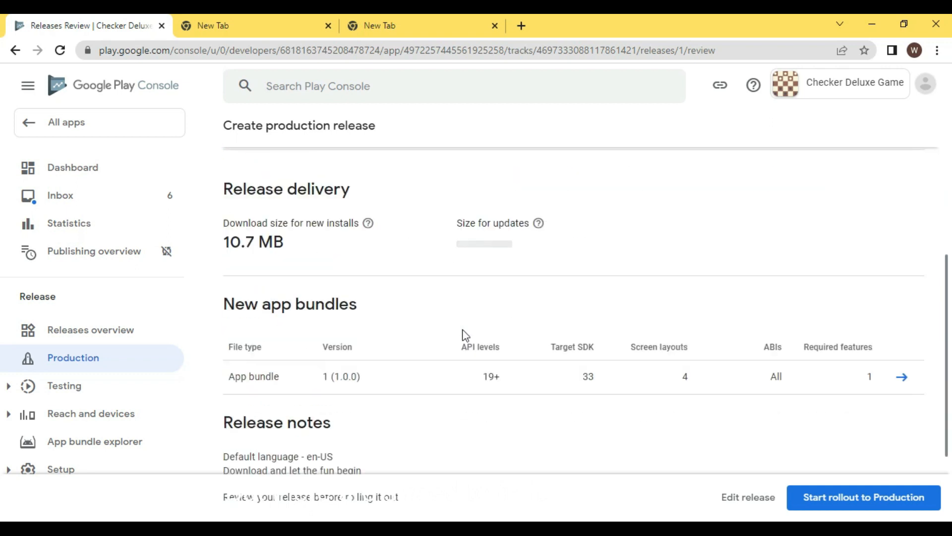
{"action": "scroll", "coordinate": [466, 336], "scroll_direction": "up", "scroll_amount": 8}
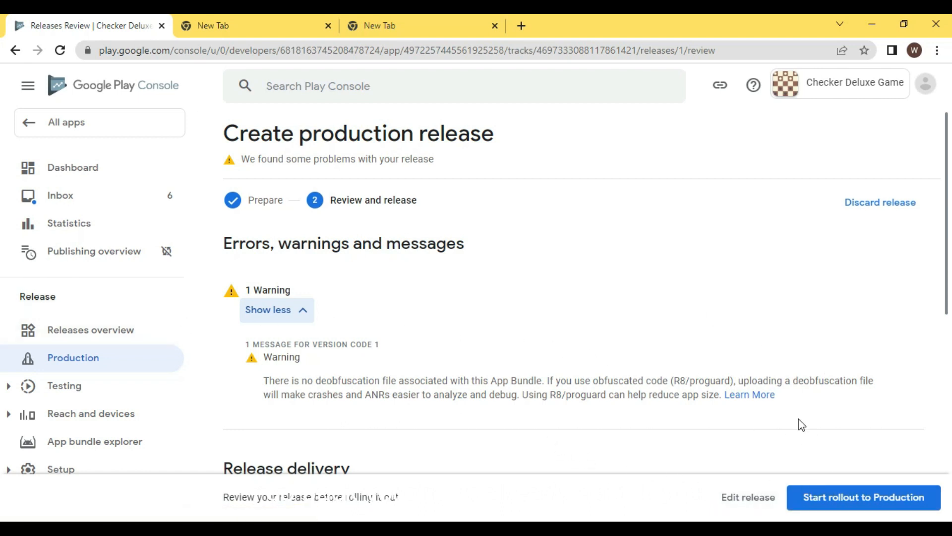
- Roll out the release to production and return to the list of all apps
{"action": "left_click", "coordinate": [860, 506]}
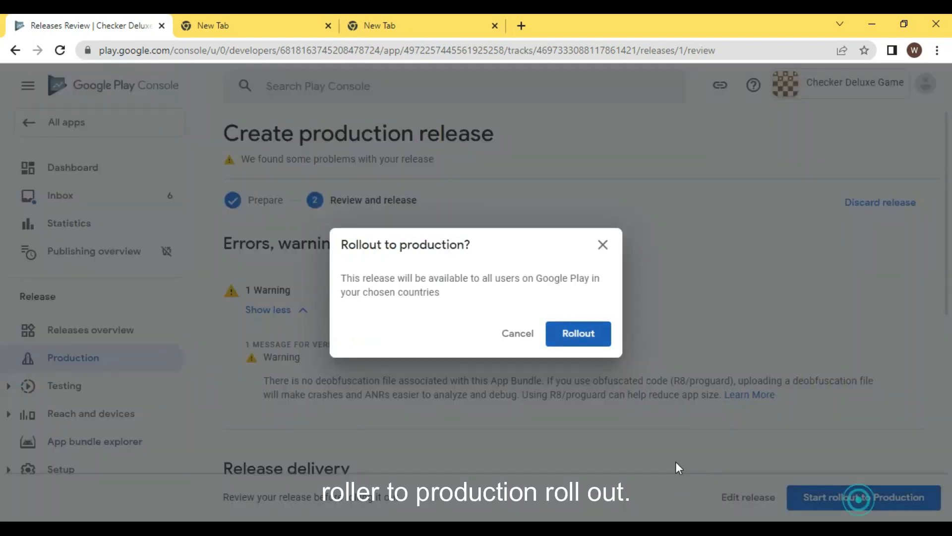
{"action": "left_click", "coordinate": [573, 334]}
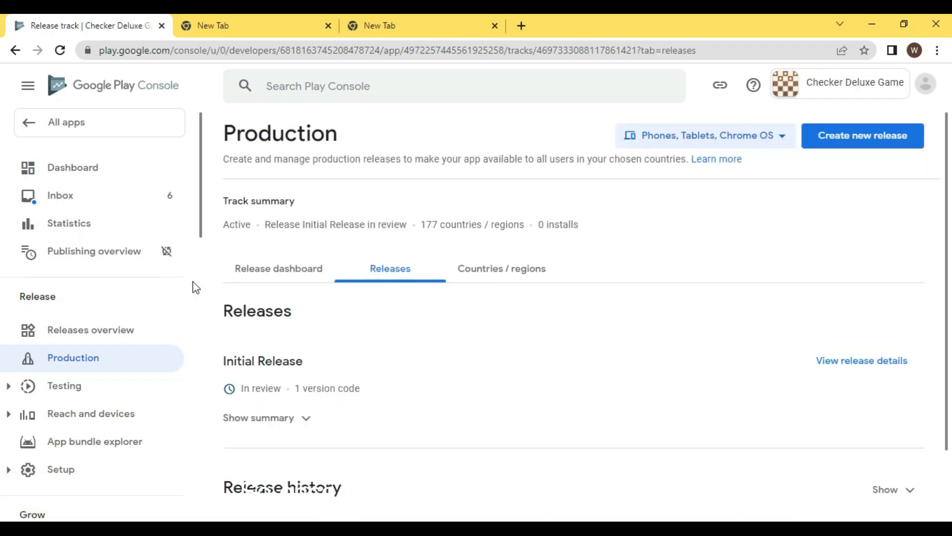
{"action": "left_click", "coordinate": [98, 125]}
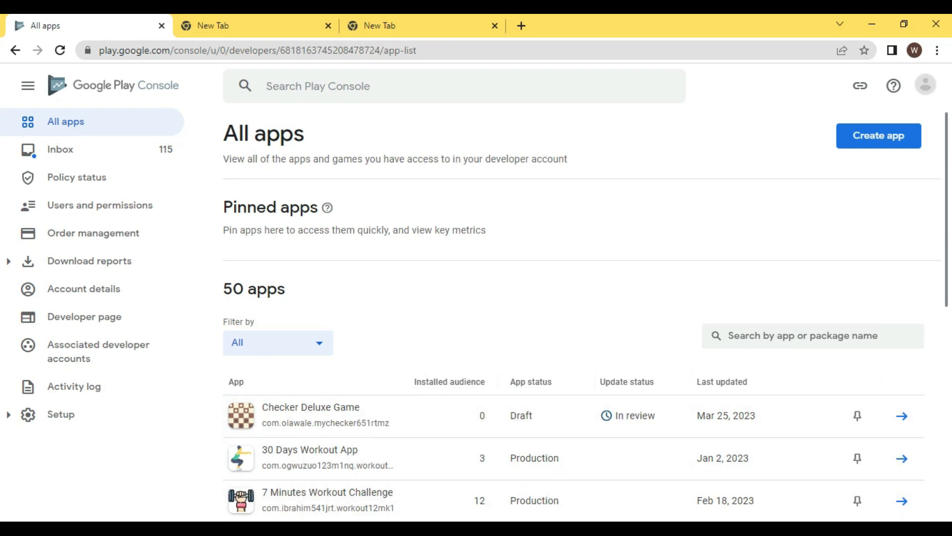
{"action": "left_click", "coordinate": [777, 531]}
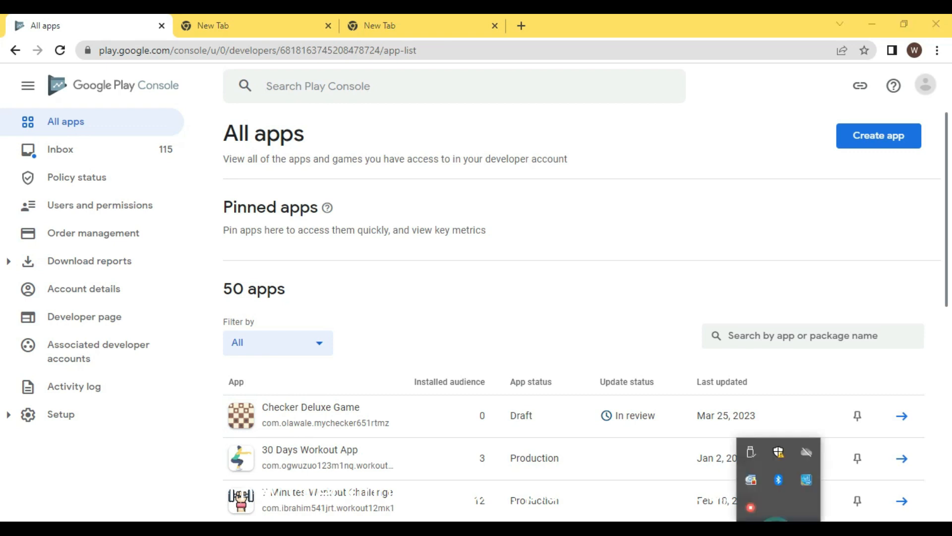
{"action": "left_click", "coordinate": [599, 272]}
{"action": "left_click", "coordinate": [459, 283]}
{"action": "left_click", "coordinate": [777, 532]}
{"action": "left_click", "coordinate": [472, 250]}
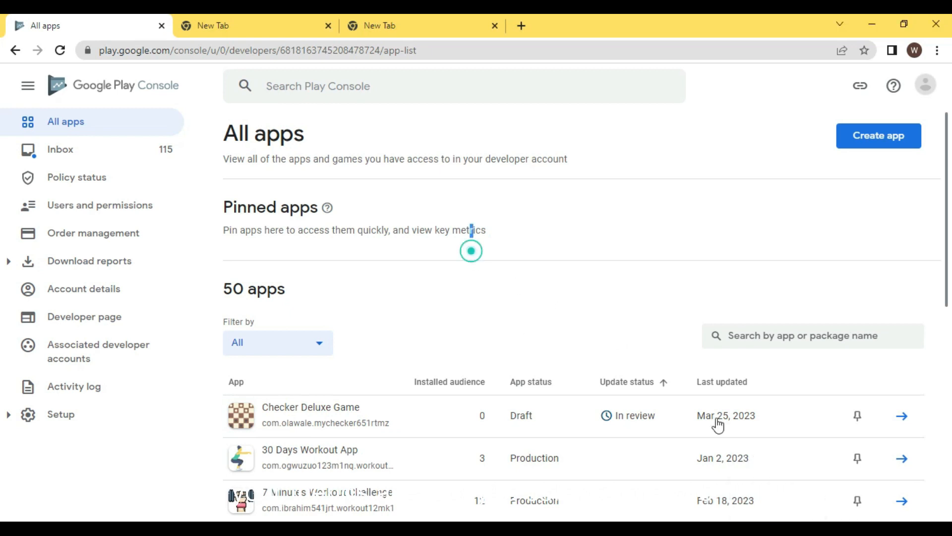
{"action": "left_click", "coordinate": [777, 532]}
{"action": "left_click", "coordinate": [754, 507]}
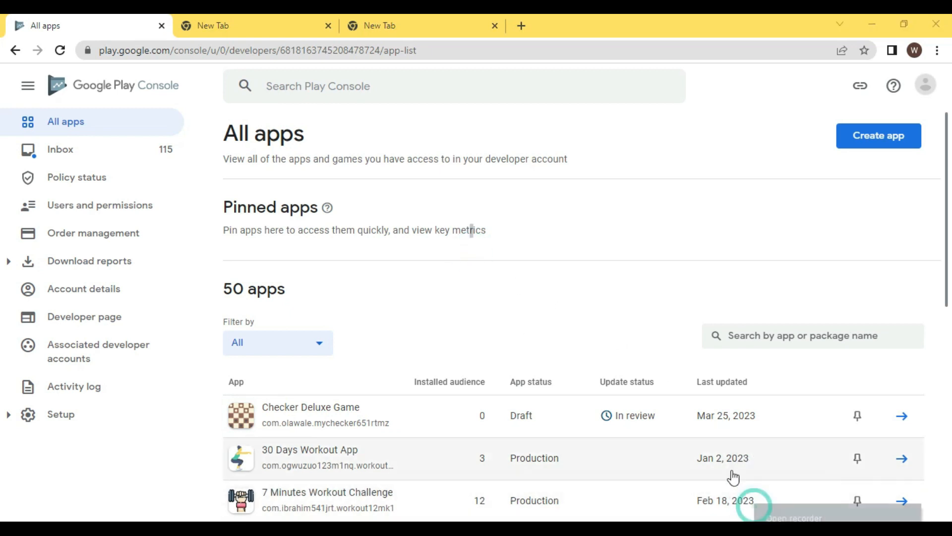